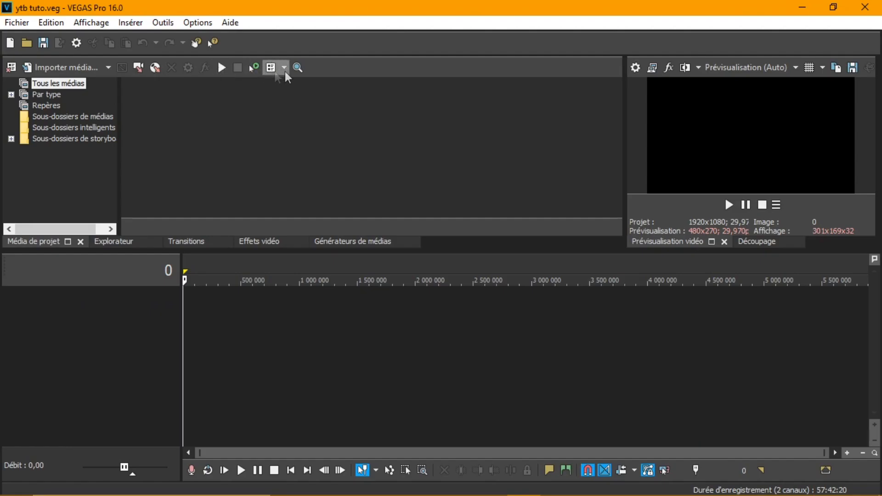
pyautogui.rightClick(243, 131)
pyautogui.click(191, 112)
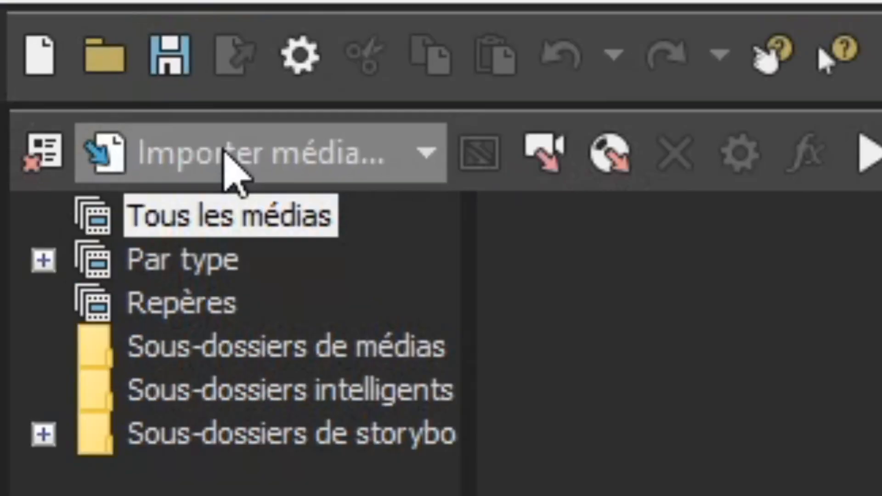
pyautogui.click(64, 67)
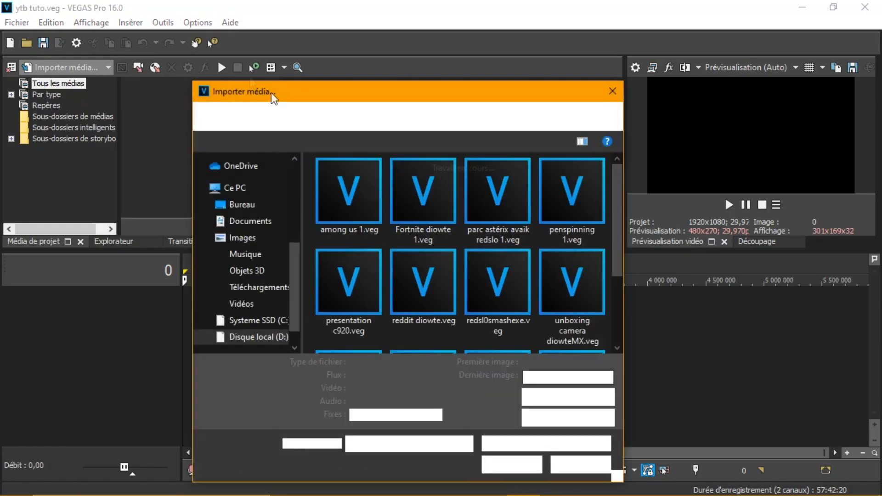
pyautogui.click(612, 90)
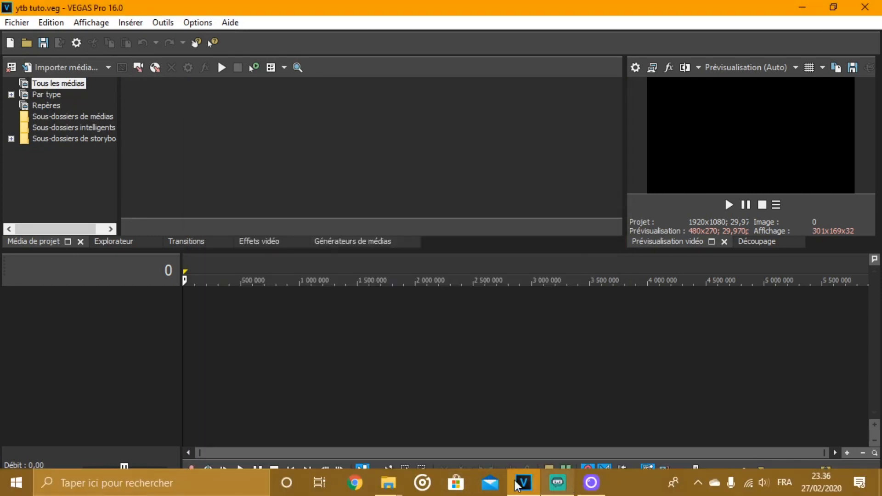
# Switch to File Explorer and add VID_20200208_151021.mp4 from the "utiliser pour la video" folder to the empty timeline.
pyautogui.moveTo(392, 481)
pyautogui.click(280, 414)
pyautogui.moveTo(438, 0); pyautogui.dragTo(472, 76)
pyautogui.moveTo(488, 81); pyautogui.dragTo(496, 107)
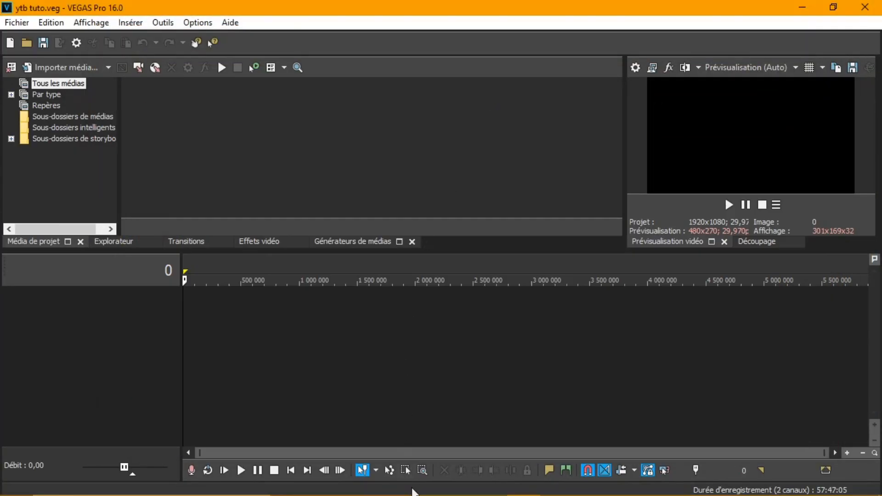
pyautogui.moveTo(388, 483)
pyautogui.click(318, 409)
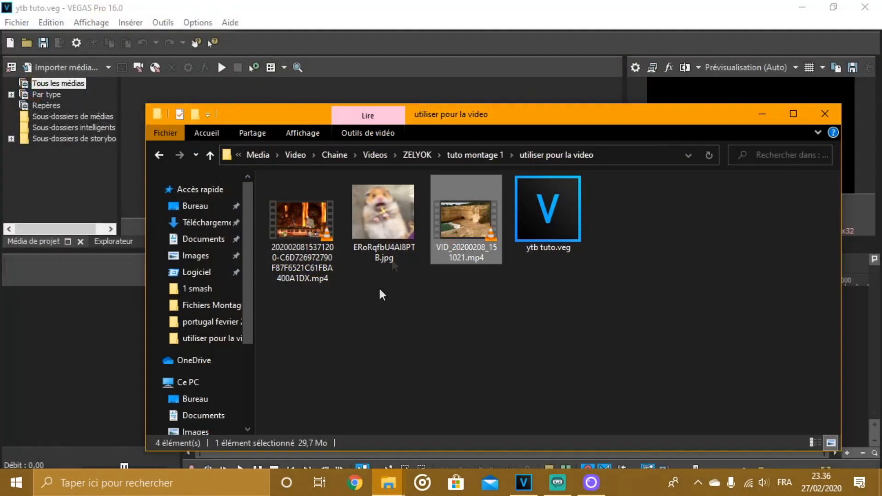
pyautogui.moveTo(493, 116); pyautogui.dragTo(754, 60)
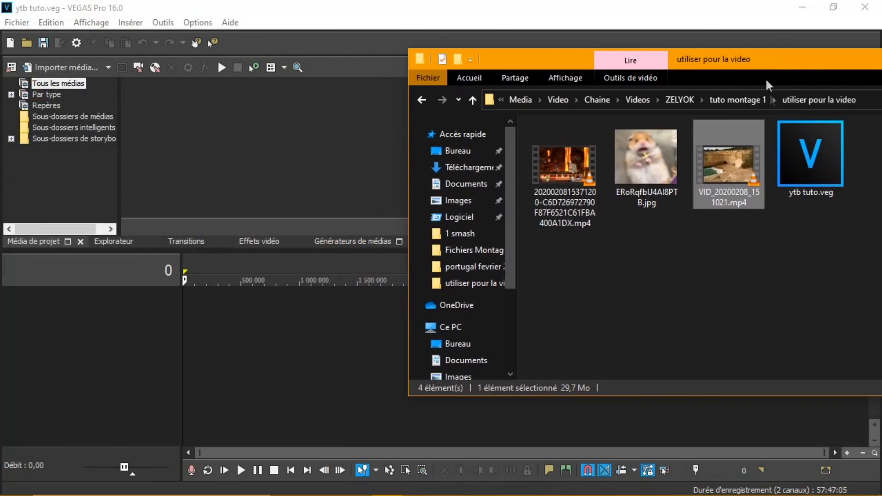
pyautogui.moveTo(743, 148); pyautogui.dragTo(229, 338)
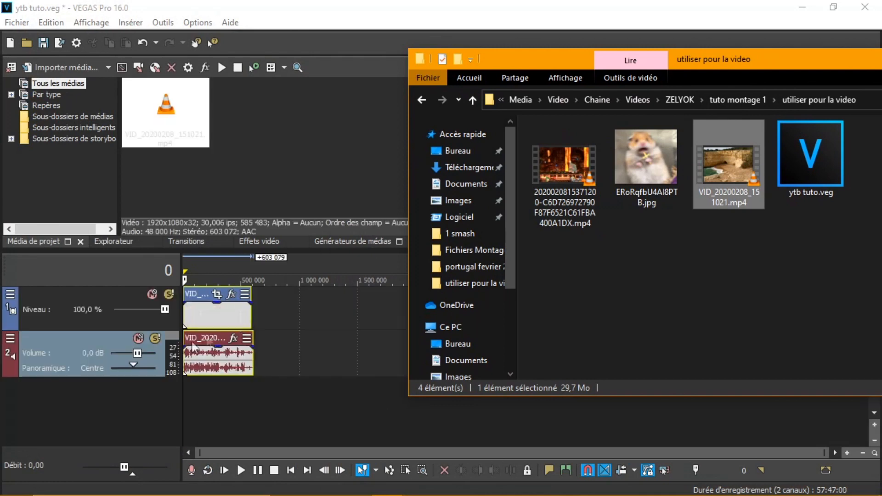
pyautogui.moveTo(734, 153); pyautogui.dragTo(707, 183)
pyautogui.moveTo(648, 165); pyautogui.dragTo(391, 106)
pyautogui.moveTo(291, 126); pyautogui.dragTo(291, 125)
pyautogui.moveTo(580, 175); pyautogui.dragTo(329, 92)
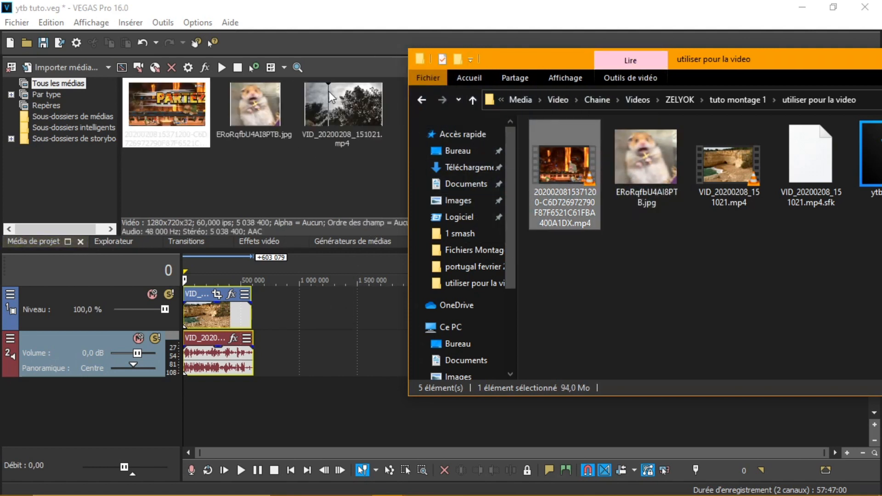
pyautogui.moveTo(679, 59); pyautogui.dragTo(502, 70)
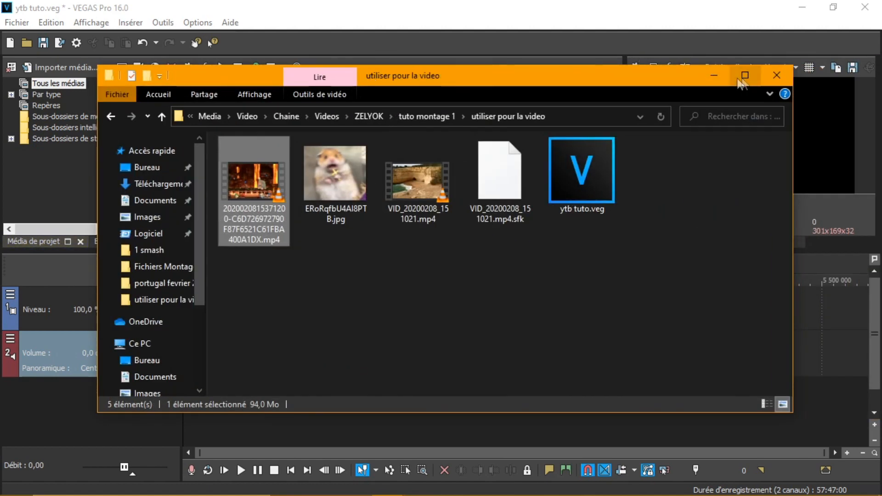
pyautogui.click(714, 76)
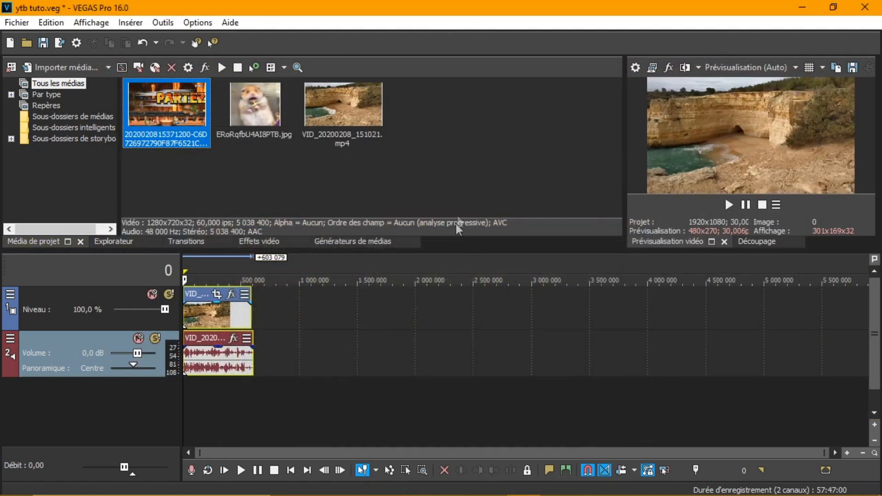
# Delete the VID_20200208_151021 video and audio events from the timeline.
pyautogui.scroll(2, 195, 342)
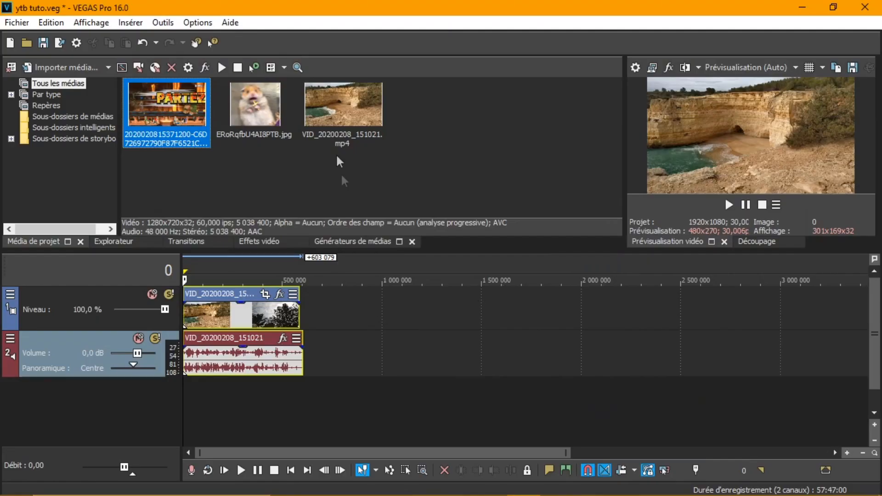
pyautogui.press('Delete')
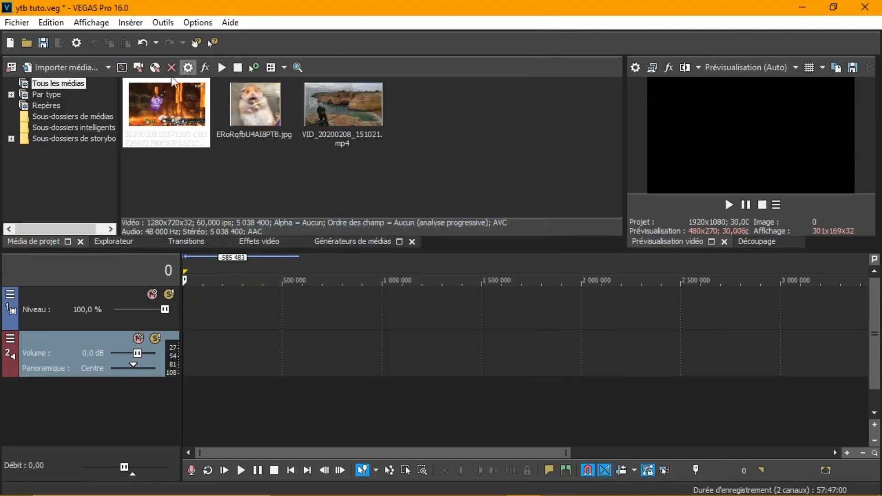
pyautogui.moveTo(162, 133); pyautogui.dragTo(248, 98)
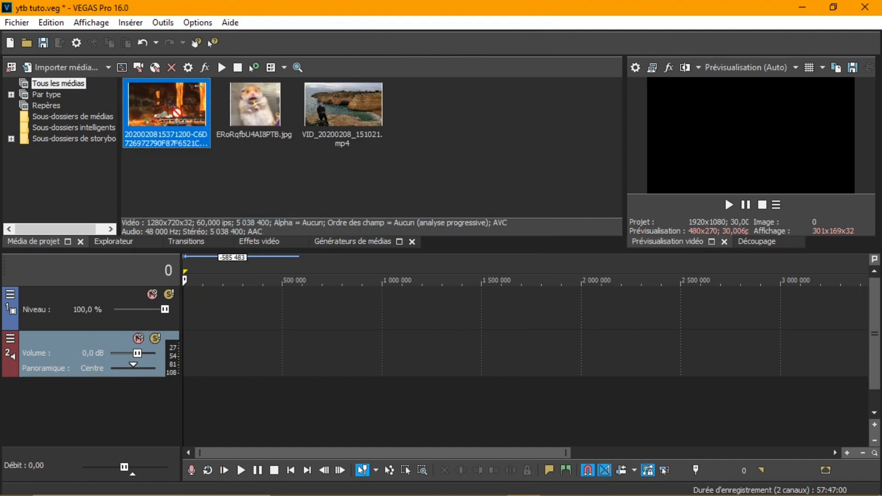
pyautogui.moveTo(228, 224); pyautogui.dragTo(163, 142)
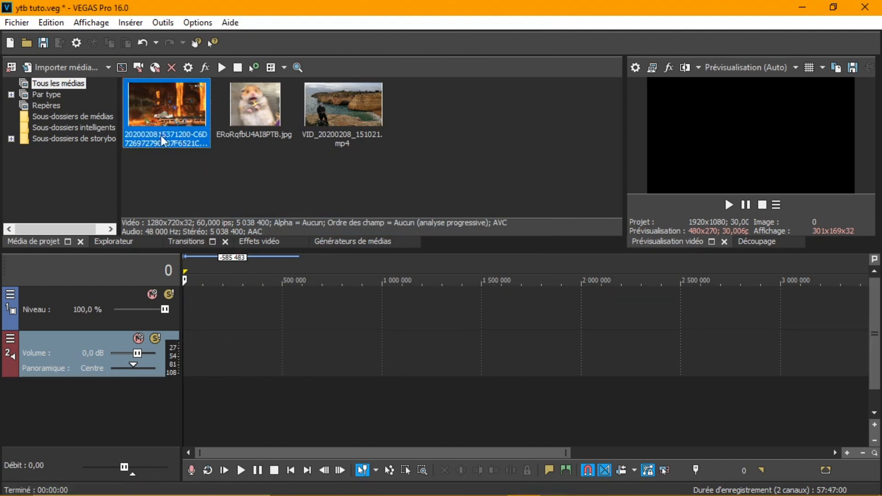
# Place VID_20200208_151021.mp4 from the project media on the timeline and align it to the very start.
pyautogui.click(333, 132)
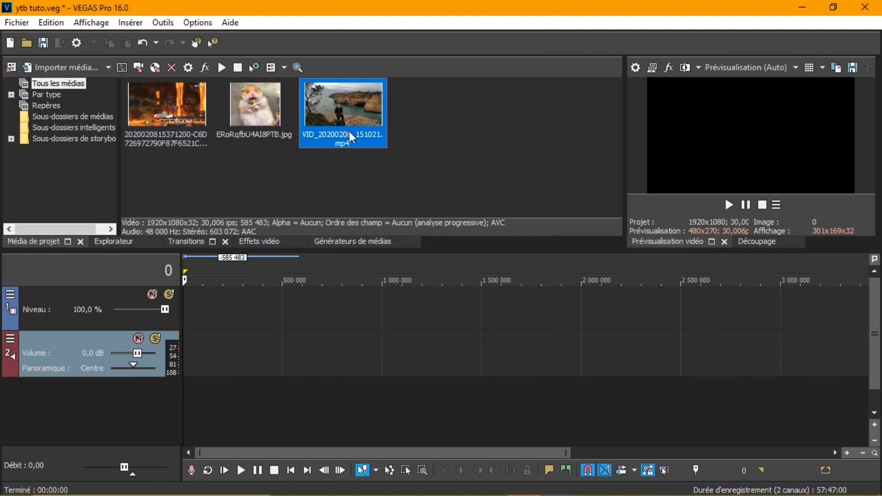
pyautogui.moveTo(351, 131); pyautogui.dragTo(200, 329)
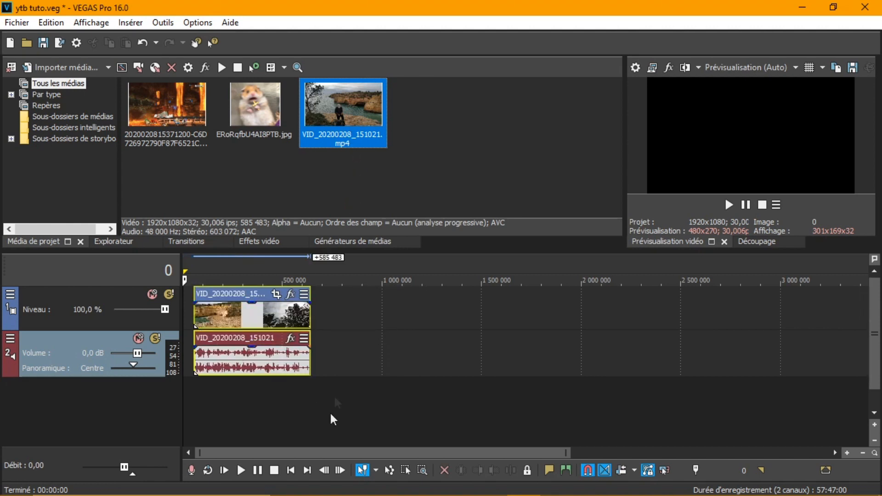
pyautogui.moveTo(207, 280); pyautogui.dragTo(186, 260)
pyautogui.click(187, 261)
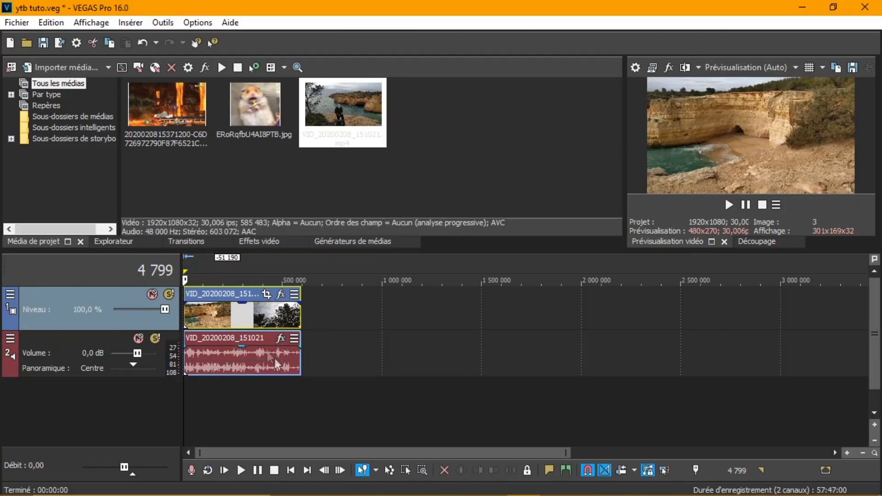
pyautogui.moveTo(275, 308); pyautogui.dragTo(211, 301)
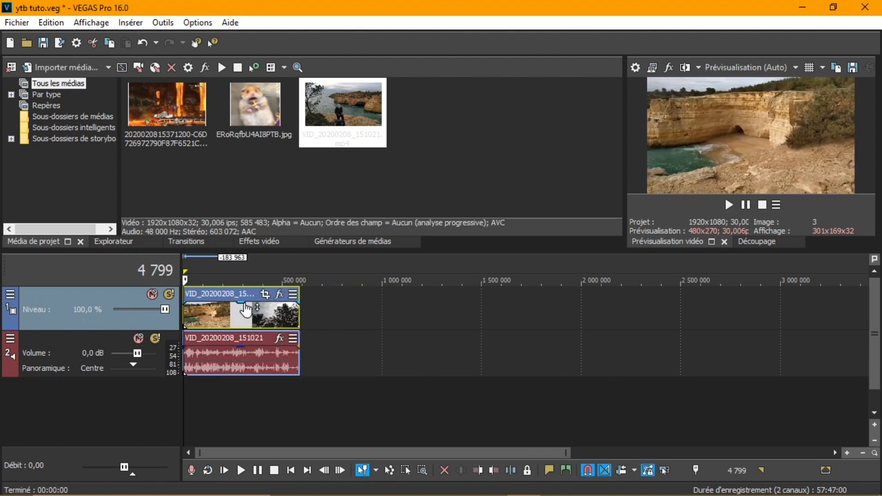
# Try out the video event's opacity and the audio event's gain, and set the audio track's volume to -0,1 dB.
pyautogui.moveTo(245, 311)
pyautogui.mouseDown()
pyautogui.moveTo(246, 324)
pyautogui.moveTo(242, 307)
pyautogui.mouseUp()
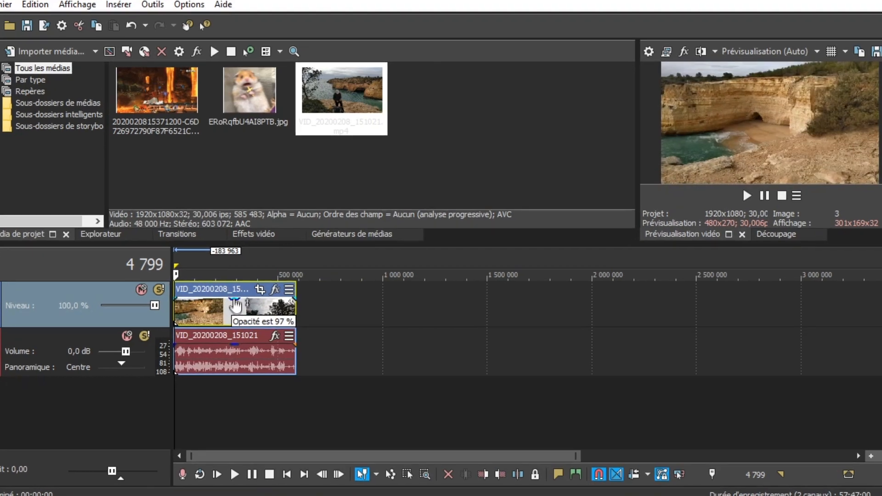
pyautogui.scroll(5, 235, 305)
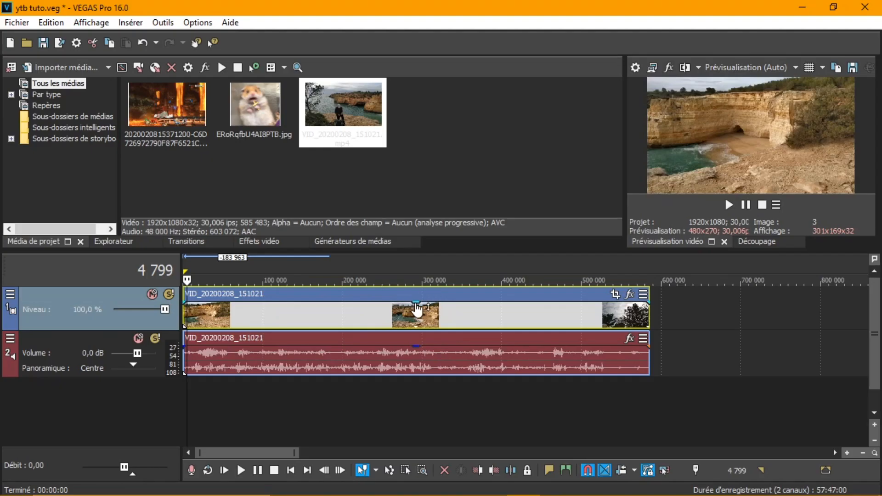
pyautogui.moveTo(417, 310)
pyautogui.mouseDown()
pyautogui.moveTo(417, 322)
pyautogui.moveTo(408, 301)
pyautogui.mouseUp()
pyautogui.click(408, 313)
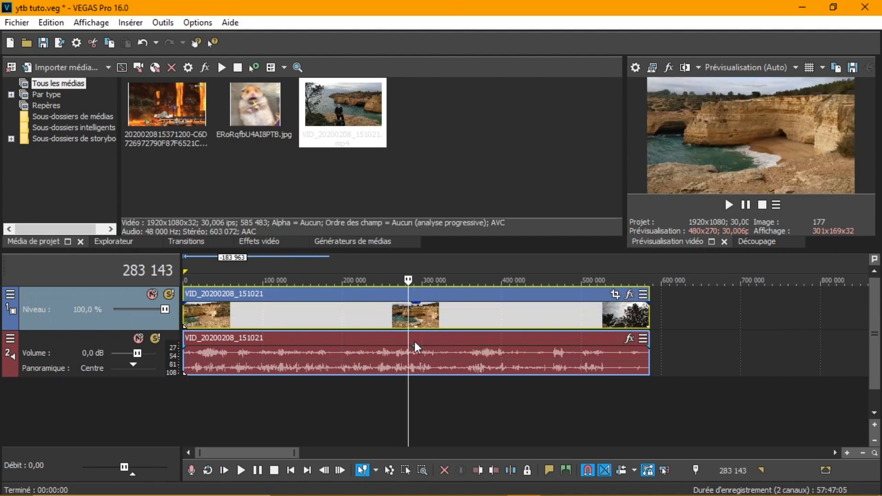
pyautogui.moveTo(415, 346)
pyautogui.mouseDown()
pyautogui.moveTo(416, 368)
pyautogui.moveTo(413, 346)
pyautogui.mouseUp()
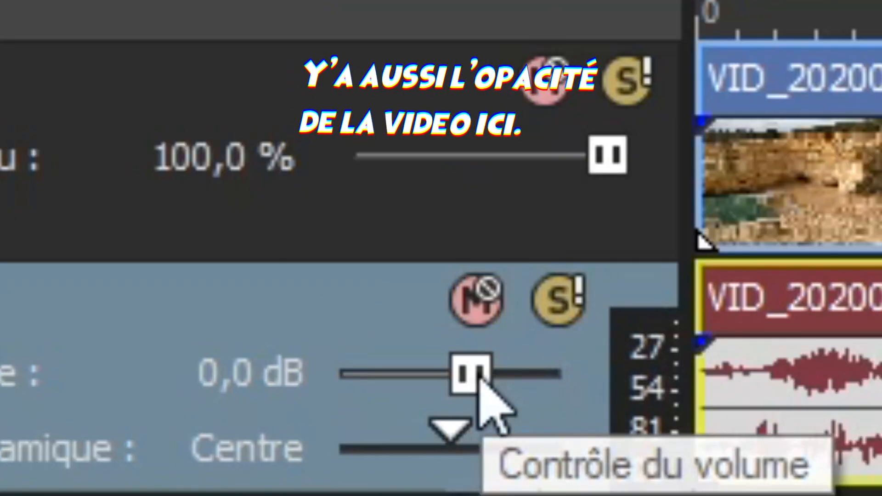
pyautogui.moveTo(478, 368); pyautogui.dragTo(549, 378)
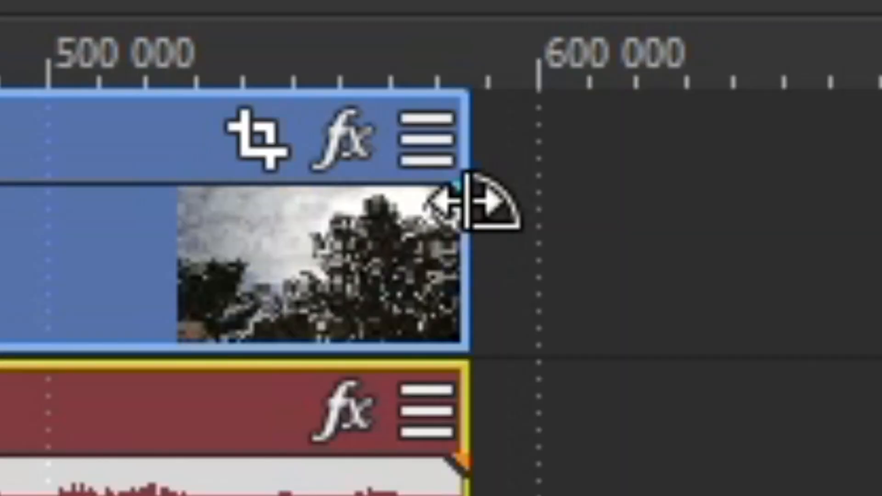
# Try a long fade-out at the end of the video event, play it in the preview, and remove the fade.
pyautogui.moveTo(651, 305); pyautogui.dragTo(318, 295)
pyautogui.click(303, 295)
pyautogui.click(729, 205)
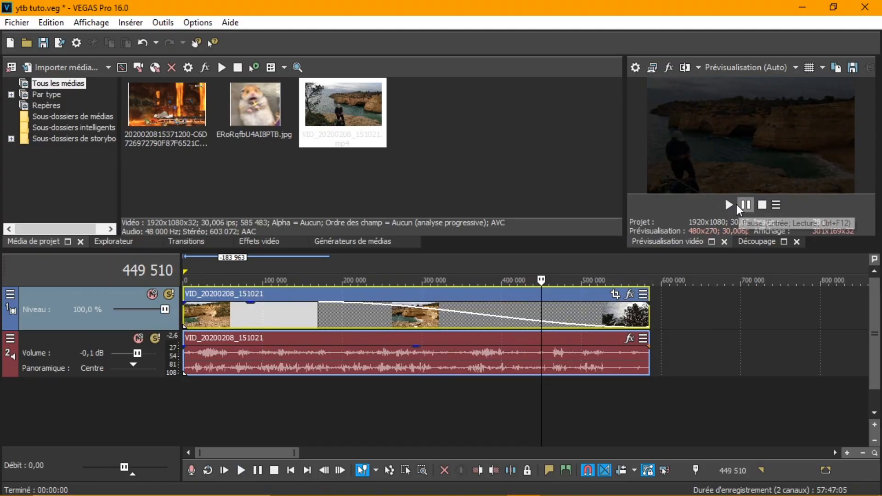
pyautogui.moveTo(321, 312); pyautogui.dragTo(648, 306)
pyautogui.click(659, 312)
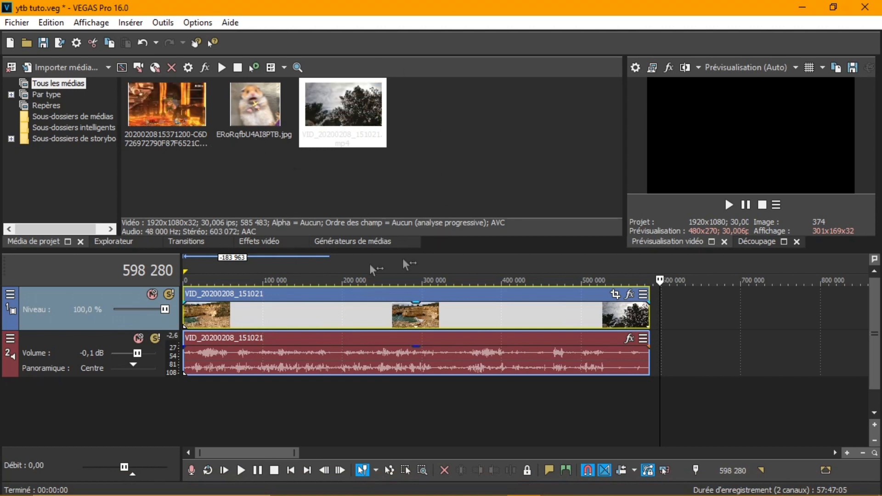
pyautogui.moveTo(357, 136); pyautogui.dragTo(732, 293)
pyautogui.rightClick(732, 294)
pyautogui.click(636, 228)
pyautogui.moveTo(192, 122); pyautogui.dragTo(676, 309)
pyautogui.click(410, 424)
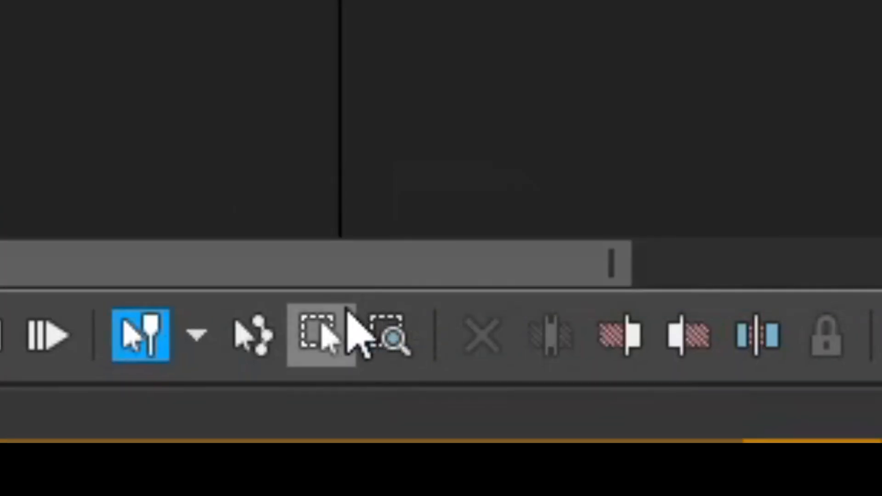
# Box-select all events with the Selection Edit tool, return to the Normal Edit tool, and try moving the events together.
pyautogui.click(326, 338)
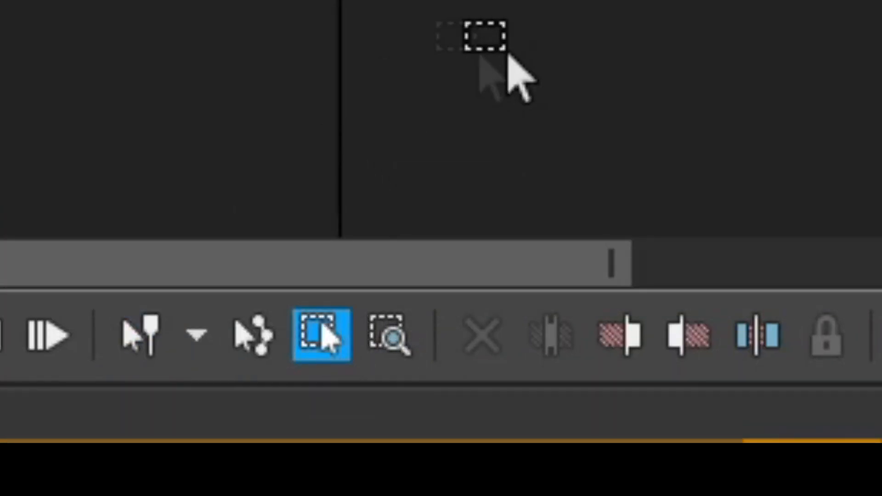
pyautogui.moveTo(510, 423); pyautogui.dragTo(236, 302)
pyautogui.click(260, 312)
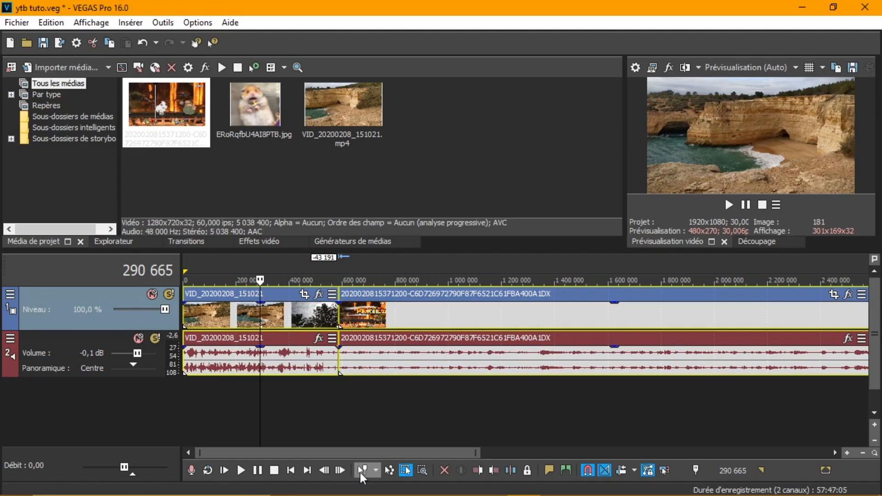
pyautogui.click(189, 320)
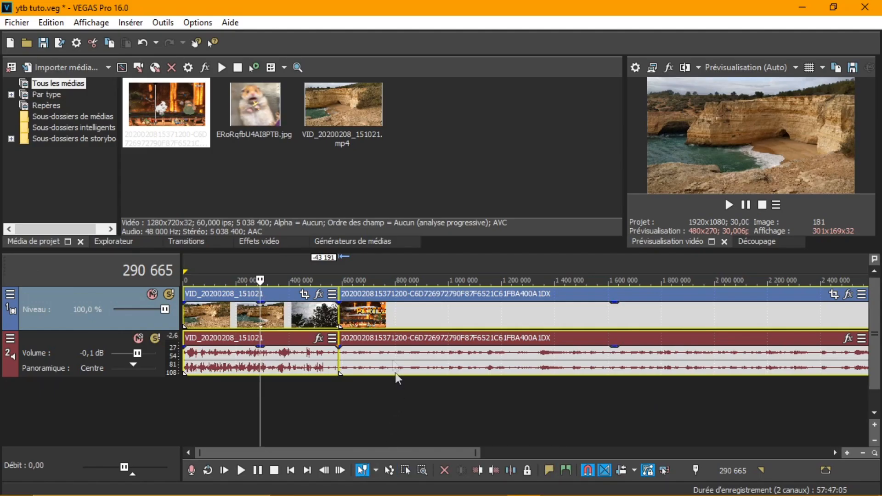
pyautogui.moveTo(369, 299); pyautogui.dragTo(370, 300)
pyautogui.moveTo(431, 310); pyautogui.dragTo(345, 293)
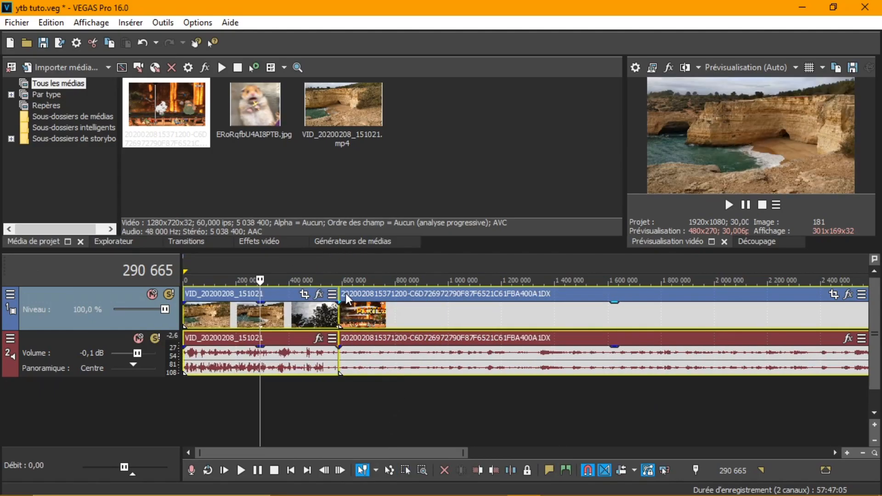
pyautogui.click(404, 408)
# Try overlapping the first clip onto the game video to create a crossfade, and move it back to the start.
pyautogui.click(316, 313)
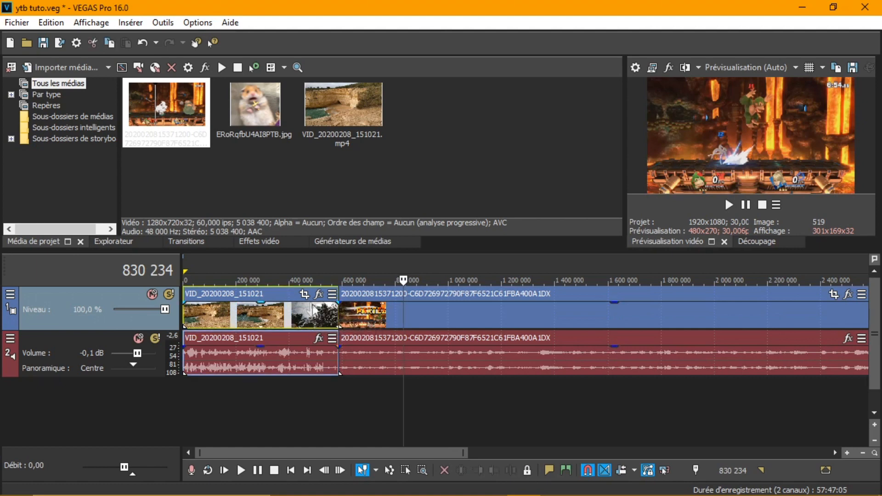
pyautogui.moveTo(281, 299); pyautogui.dragTo(365, 289)
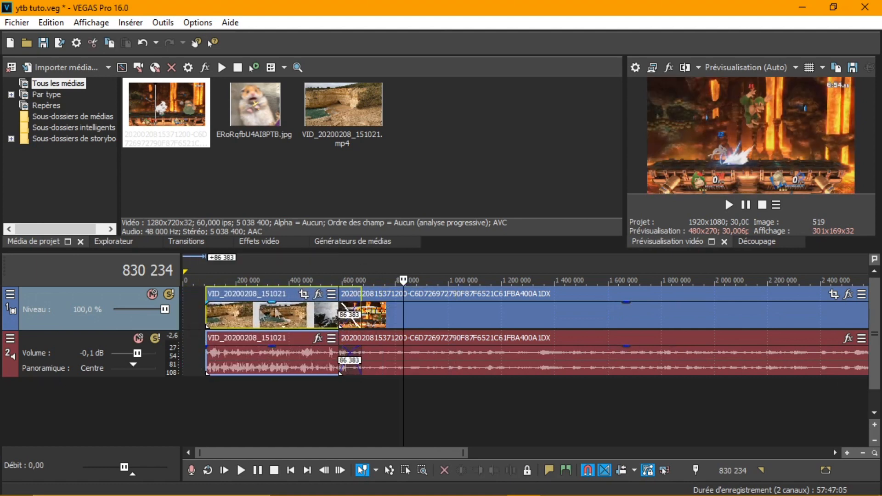
pyautogui.moveTo(309, 303); pyautogui.dragTo(328, 357)
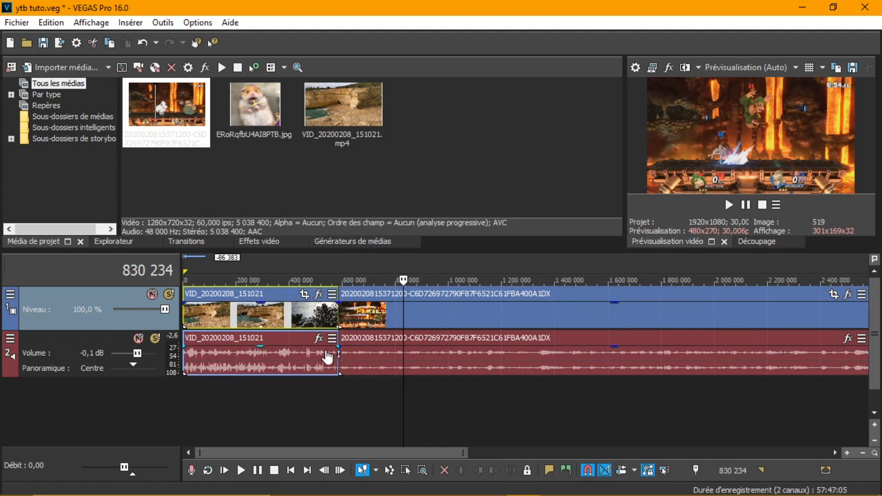
# Select the video and audio events of both clips individually, try shifting them together, and move them back to the timeline start.
pyautogui.click(275, 341)
pyautogui.keyDown('ctrl'); pyautogui.click(411, 338); pyautogui.keyUp('ctrl')
pyautogui.keyDown('ctrl'); pyautogui.click(419, 305); pyautogui.keyUp('ctrl')
pyautogui.moveTo(415, 294); pyautogui.dragTo(459, 299)
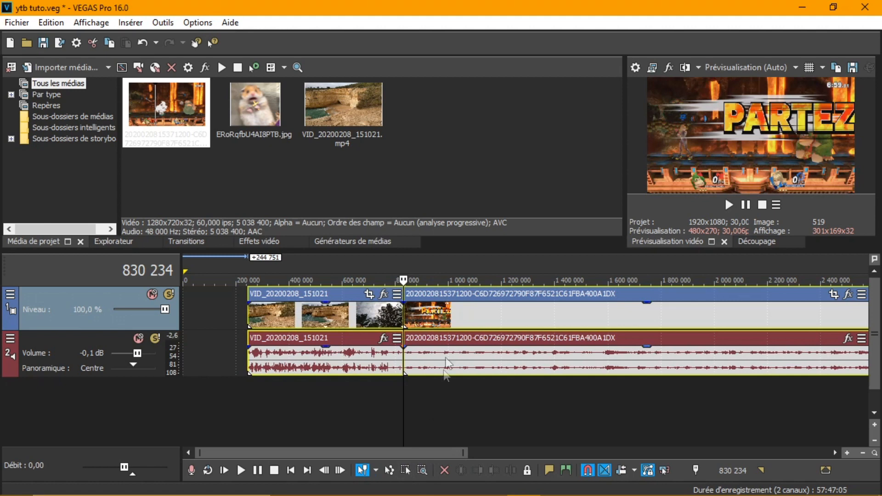
pyautogui.moveTo(290, 275); pyautogui.dragTo(206, 275)
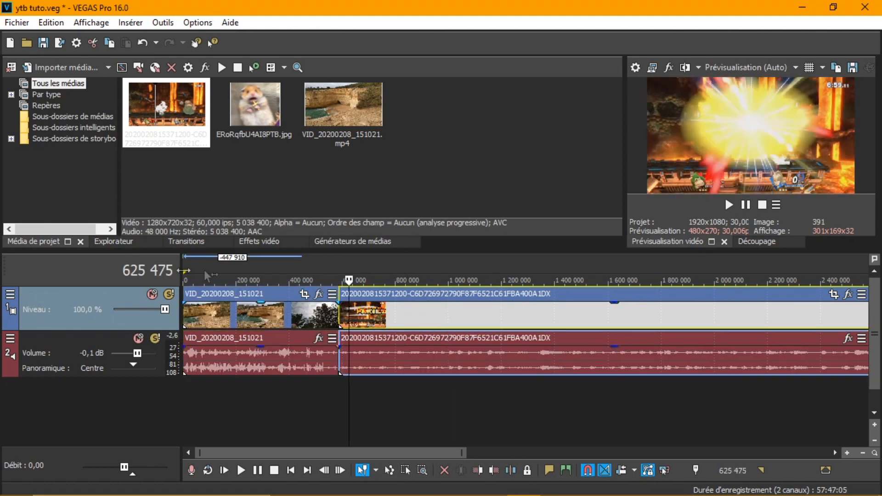
# Move the playhead through the VID_20200208_151021 clip and preview the frames at several positions.
pyautogui.click(245, 278)
pyautogui.scroll(2, 338, 354)
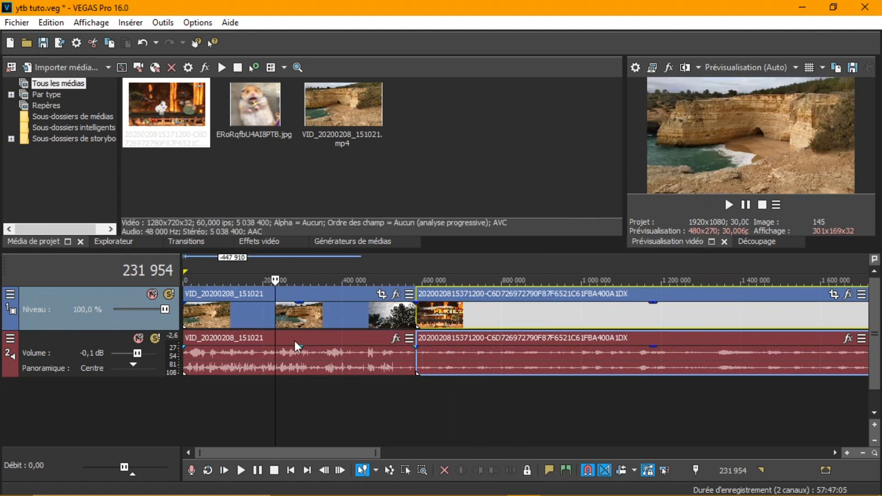
pyautogui.moveTo(290, 268); pyautogui.dragTo(360, 258)
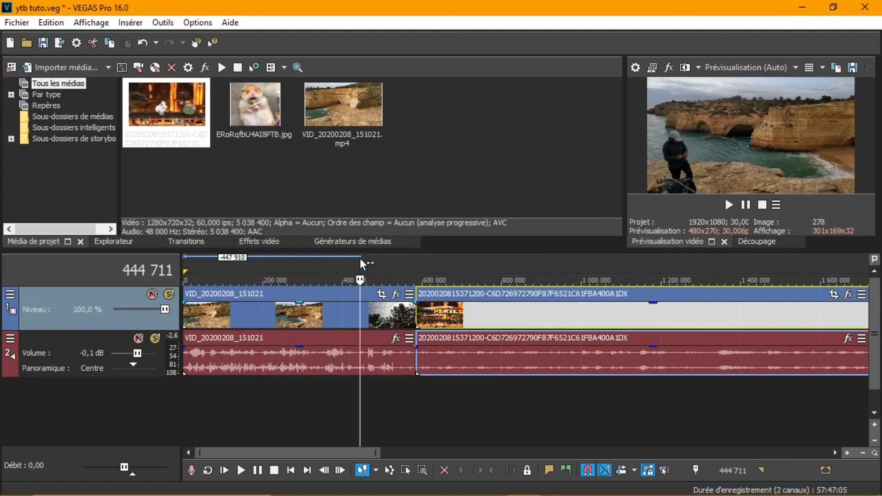
pyautogui.click(336, 256)
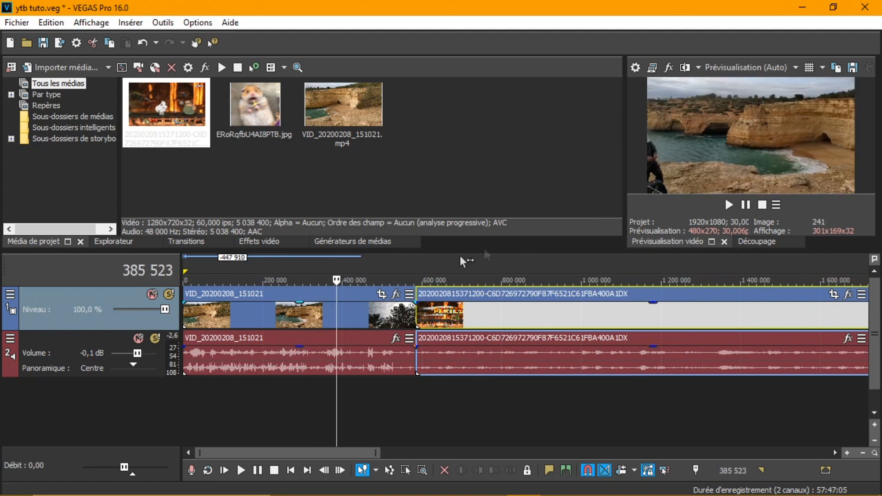
pyautogui.click(323, 260)
pyautogui.click(314, 260)
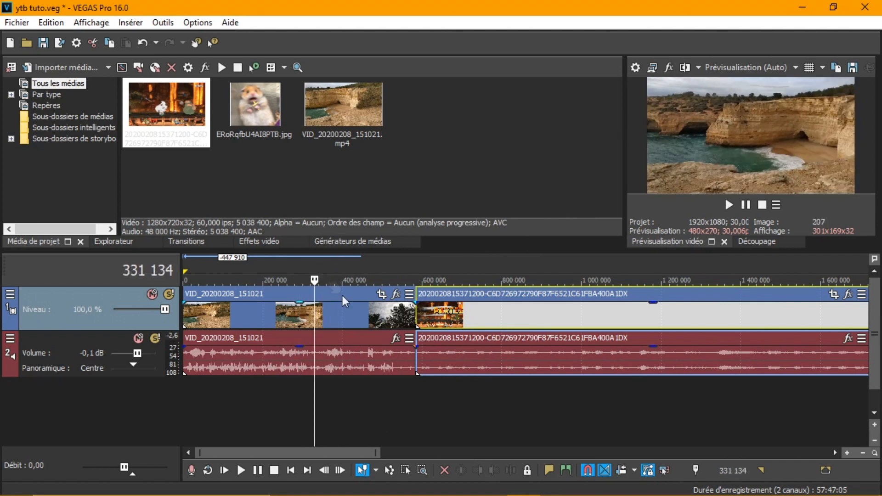
pyautogui.scroll(2, 539, 313)
pyautogui.scroll(-4, 537, 315)
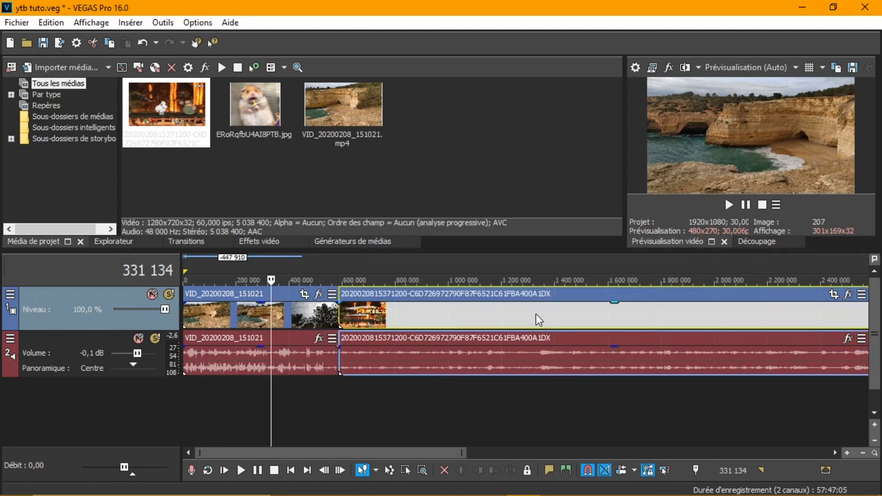
pyautogui.scroll(-2, 536, 313)
# Trim off the end of the VID_20200208_151021 clip from position 342 332.
pyautogui.click(228, 314)
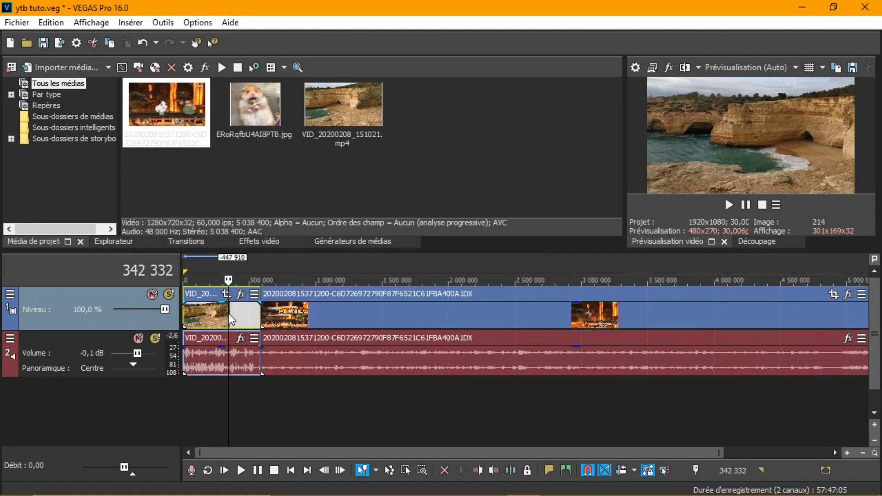
pyautogui.scroll(4, 230, 314)
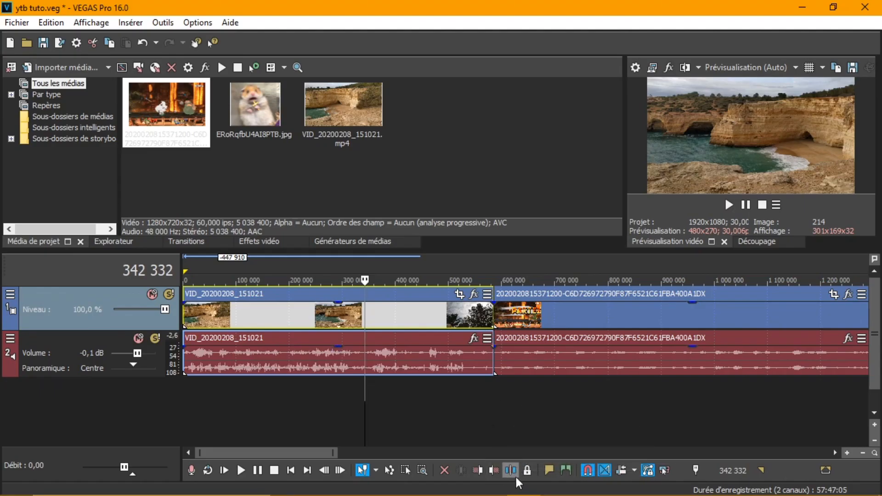
pyautogui.click(515, 472)
pyautogui.click(494, 471)
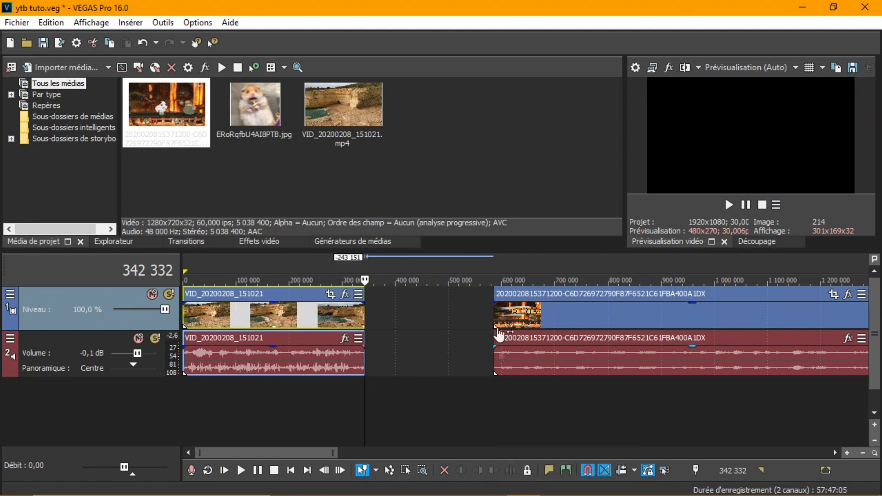
# Move the game video against the end of the trimmed clip and play back the transition between them.
pyautogui.click(520, 294)
pyautogui.moveTo(539, 294); pyautogui.dragTo(406, 297)
pyautogui.click(406, 296)
pyautogui.click(348, 269)
pyautogui.press('space')
# Try overlapping the game video onto the first clip as a crossfade of 47 990, preview it, and undo the overlap.
pyautogui.moveTo(416, 294); pyautogui.dragTo(390, 294)
pyautogui.moveTo(365, 256); pyautogui.dragTo(342, 256)
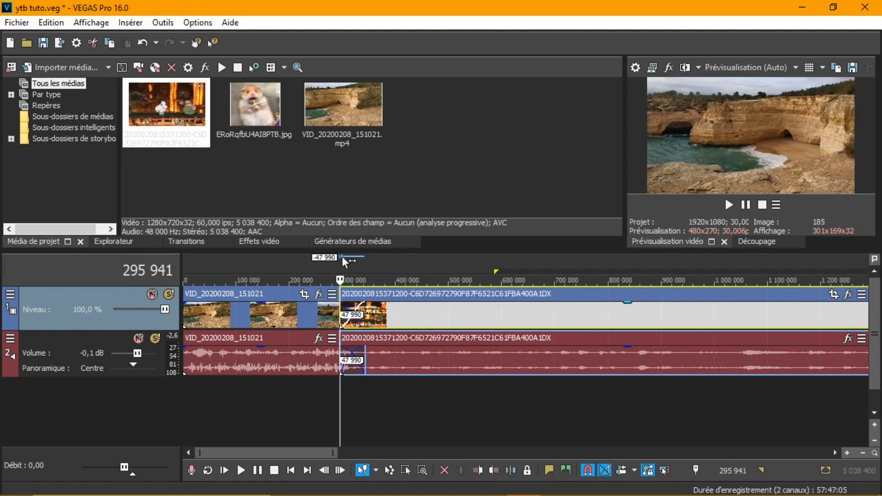
pyautogui.press('space')
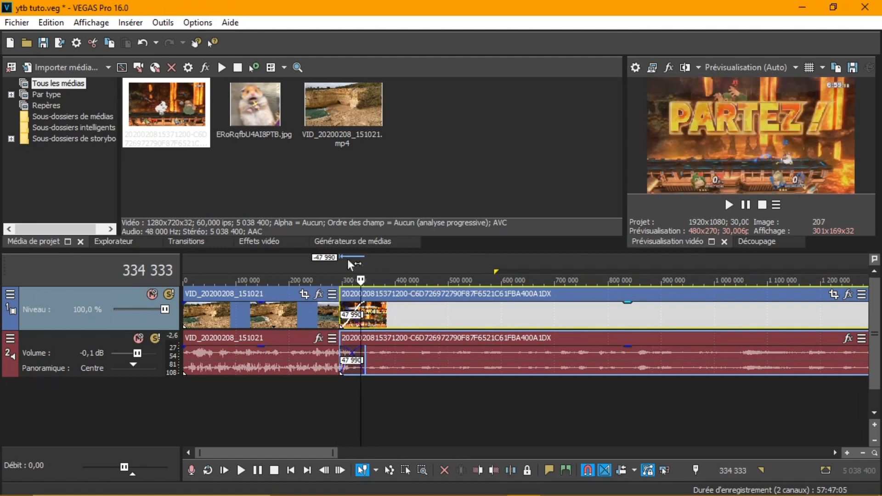
pyautogui.hotkey('ctrl', 'z')
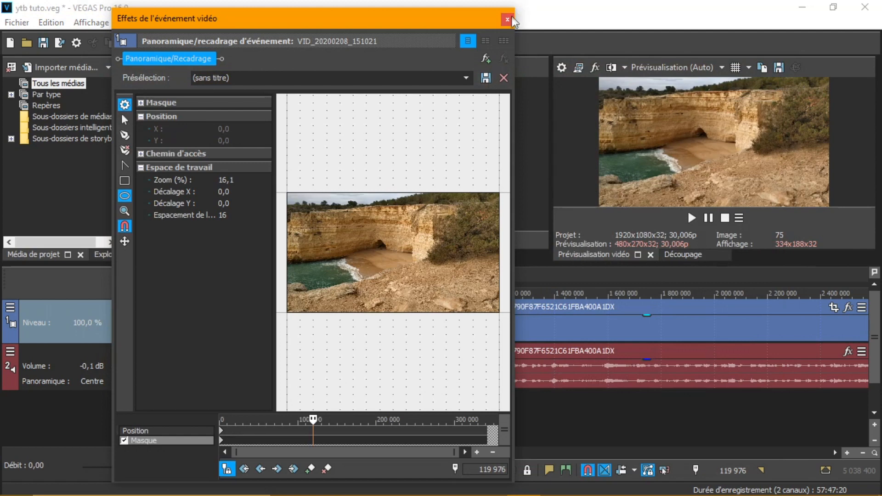
# Close the event effects window, try inserting an extra audio track, and delete that track.
pyautogui.click(507, 20)
pyautogui.rightClick(382, 324)
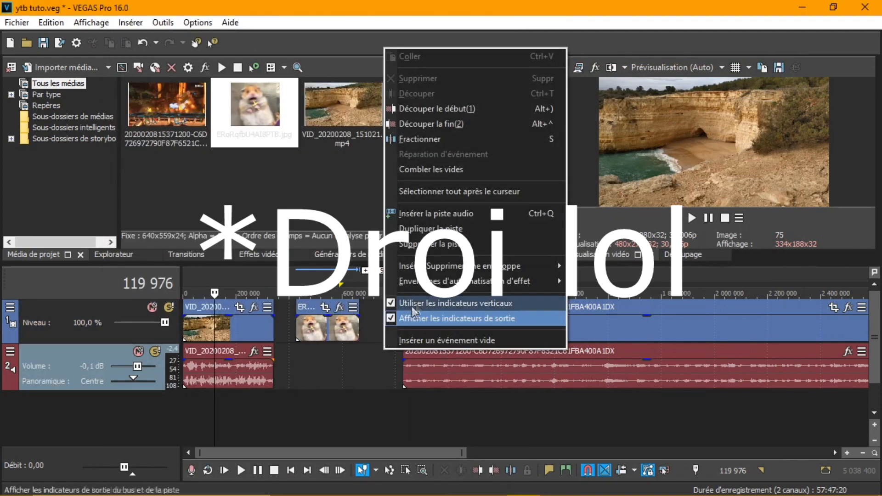
pyautogui.click(450, 213)
pyautogui.rightClick(99, 349)
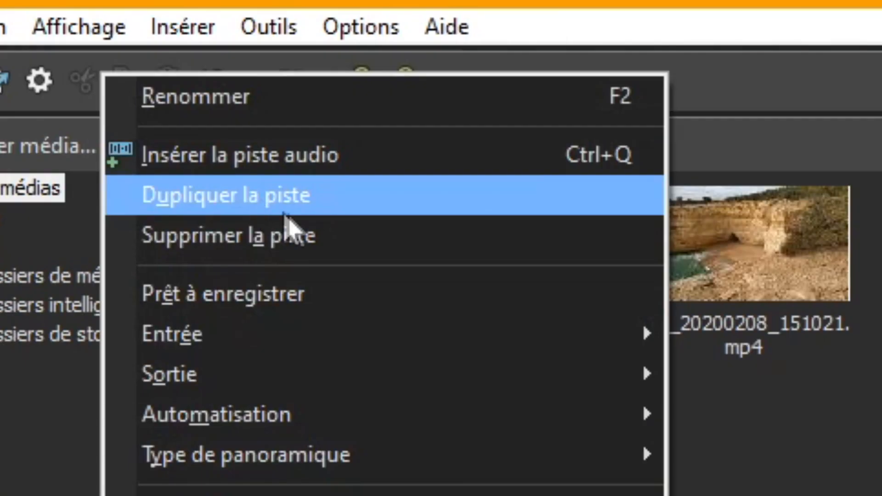
pyautogui.click(303, 235)
# Insert a new video track above the existing ones.
pyautogui.rightClick(344, 421)
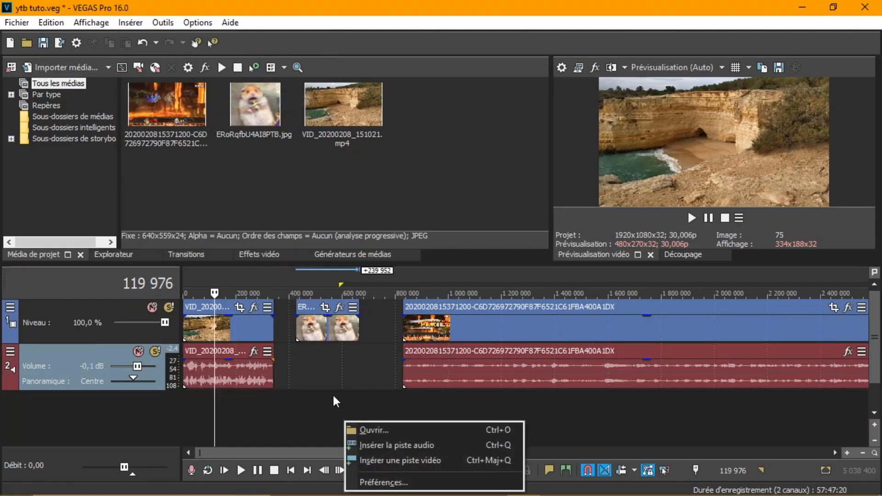
pyautogui.click(297, 407)
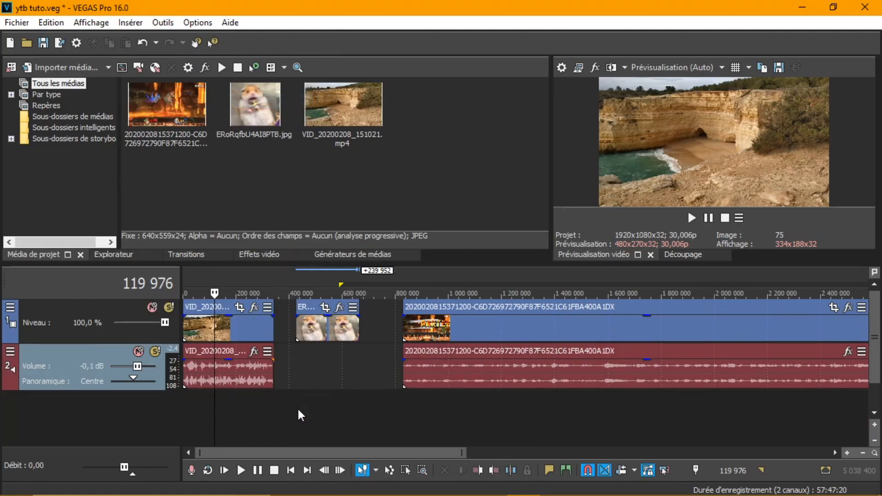
pyautogui.rightClick(255, 407)
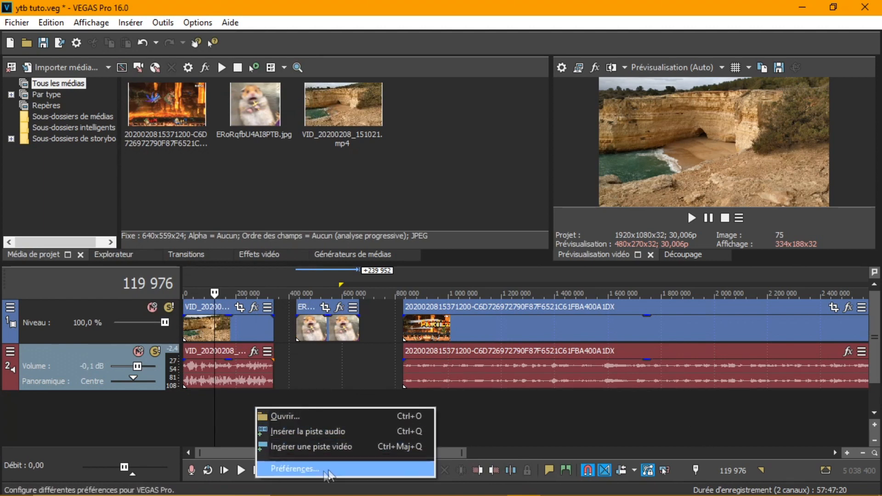
pyautogui.click(363, 448)
# Move the ERoRqfbU4AI8PTB image to the new top track over the VID_20200208_151021 clip and preview the overlay at 62 388.
pyautogui.rightClick(280, 312)
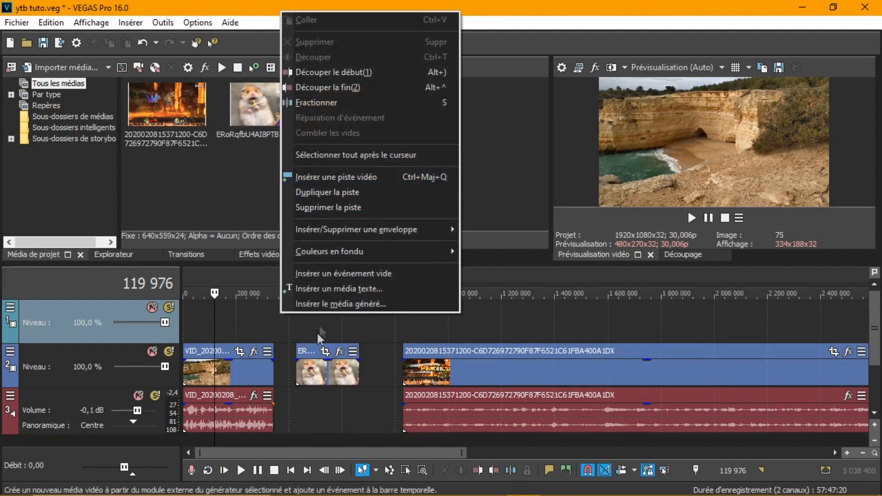
pyautogui.click(315, 371)
pyautogui.doubleClick(315, 371)
pyautogui.moveTo(315, 371); pyautogui.dragTo(211, 321)
pyautogui.click(200, 280)
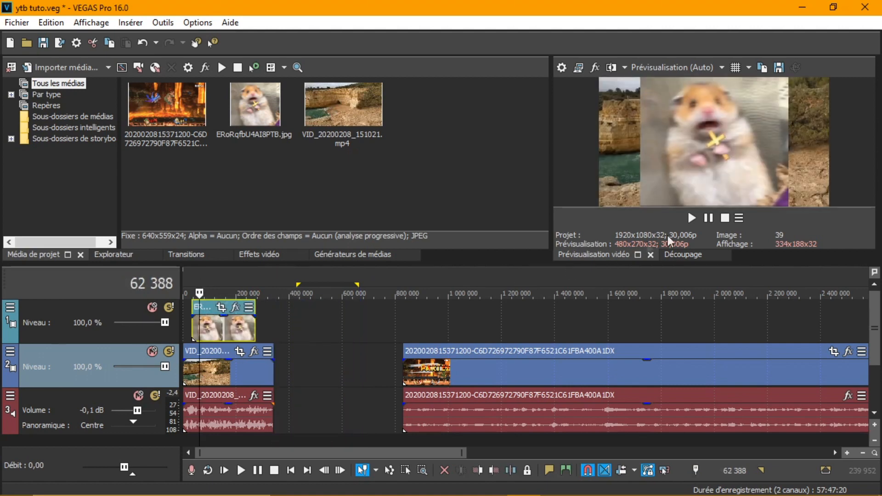
# Mask the ERoRqfbU4AI8PTB image with a circle using event Pan/Crop, and display the video effects.
pyautogui.click(221, 307)
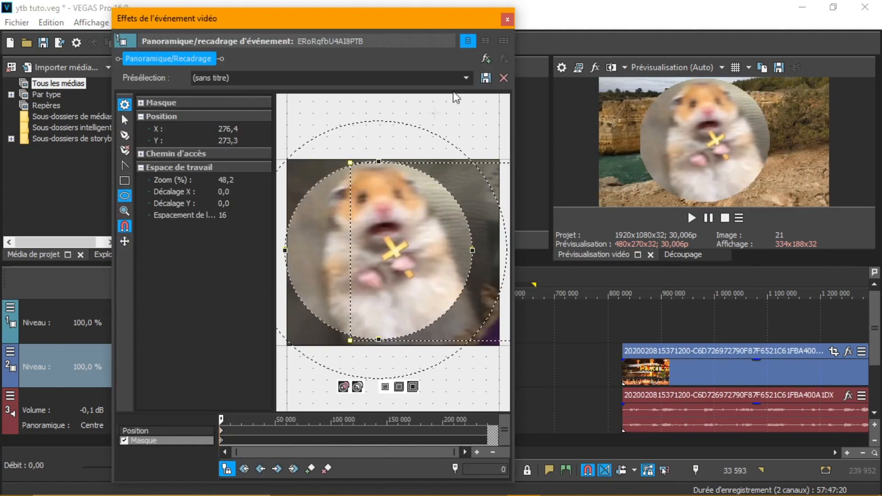
pyautogui.click(507, 19)
pyautogui.click(258, 254)
# Delete the ERoRqfbU4AI8PTB image event from the top video track.
pyautogui.rightClick(296, 327)
pyautogui.press('Escape')
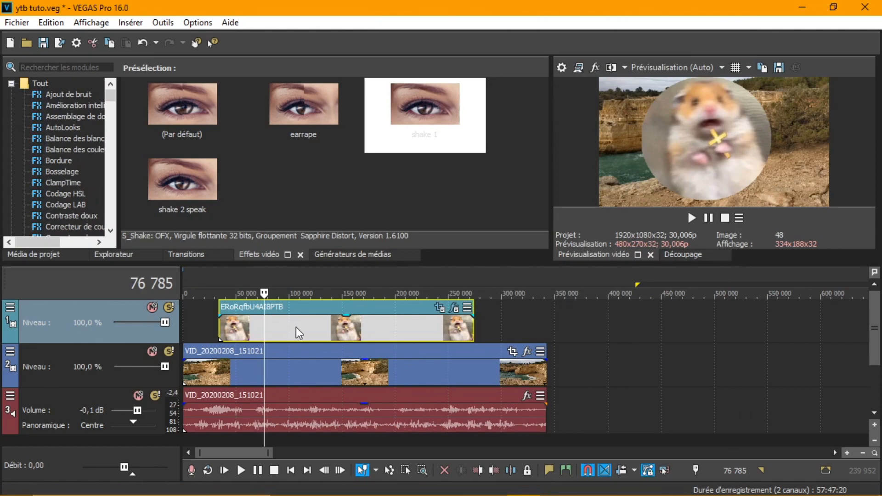
pyautogui.rightClick(296, 327)
pyautogui.click(354, 244)
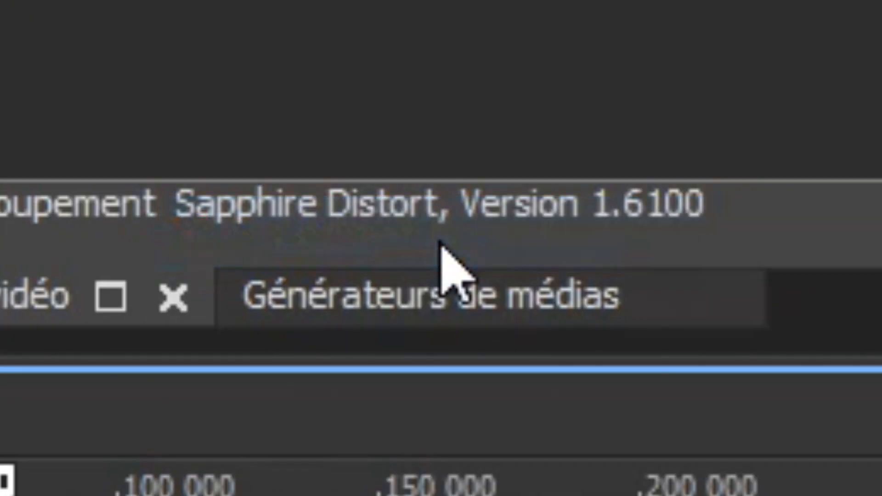
# Set the timeline's time selection to cover the whole VID_20200208_151021 clip, from 0 to 342 332.
pyautogui.moveTo(654, 271); pyautogui.dragTo(548, 271)
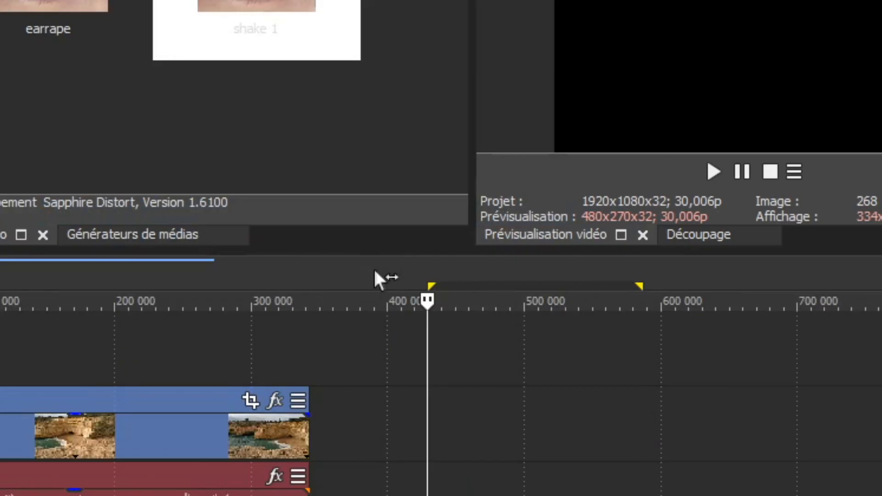
pyautogui.moveTo(308, 276); pyautogui.dragTo(0, 276)
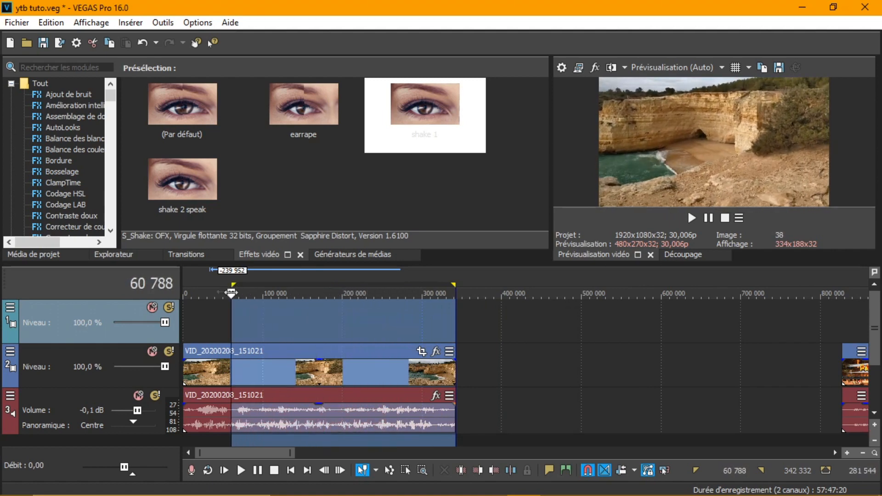
pyautogui.moveTo(183, 275)
pyautogui.mouseDown()
pyautogui.moveTo(192, 282)
pyautogui.moveTo(188, 274)
pyautogui.moveTo(459, 290)
pyautogui.mouseUp()
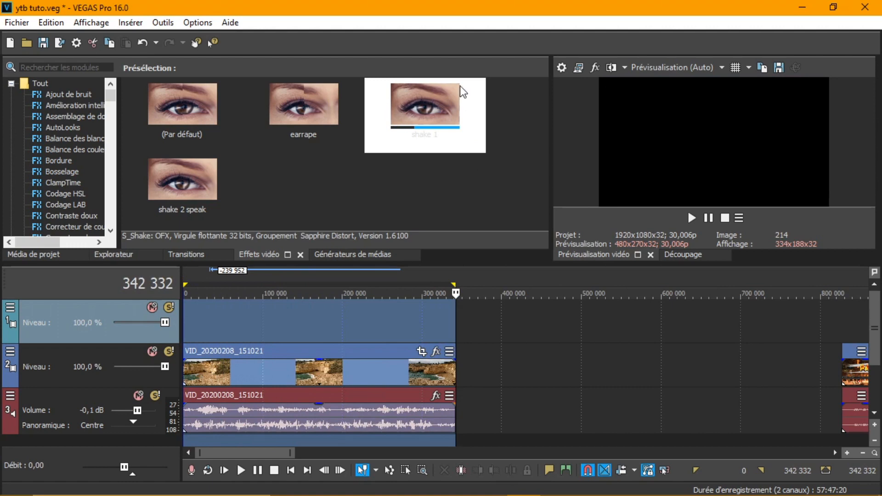
# Play the selected section from the timeline start, pause the preview, and return the playhead to the start.
pyautogui.press('Home')
pyautogui.moveTo(459, 87); pyautogui.dragTo(217, 305)
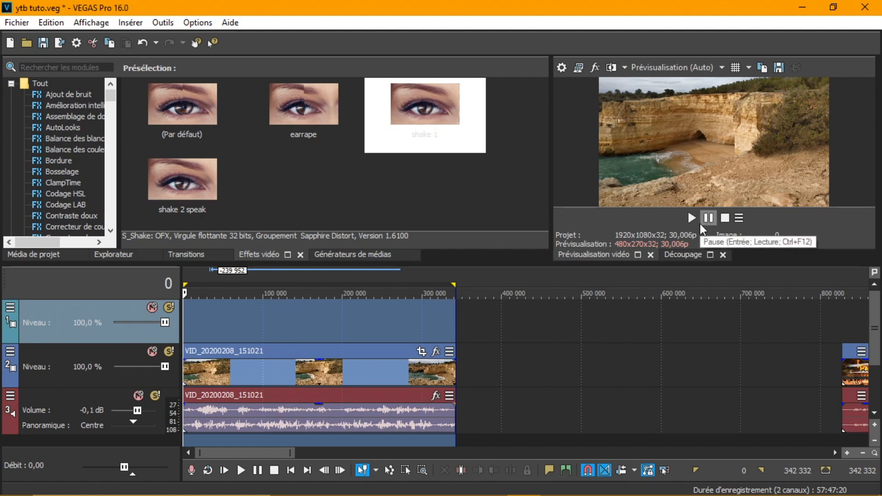
pyautogui.press('space')
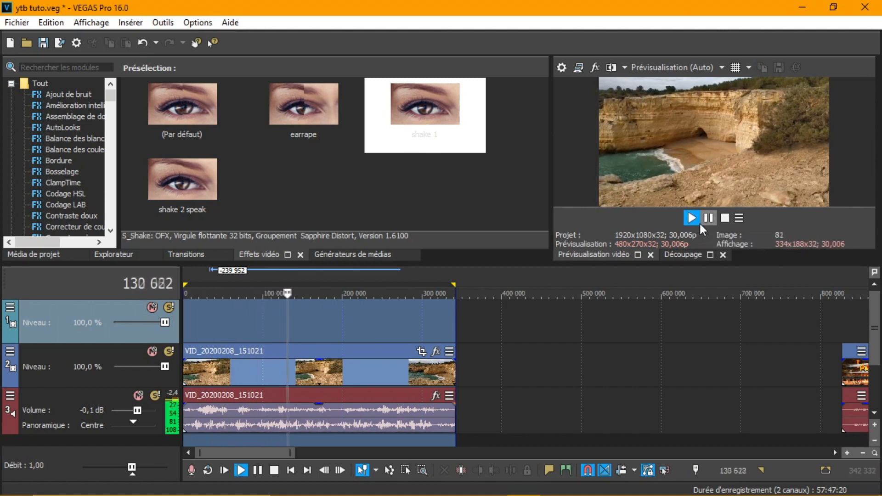
pyautogui.click(699, 222)
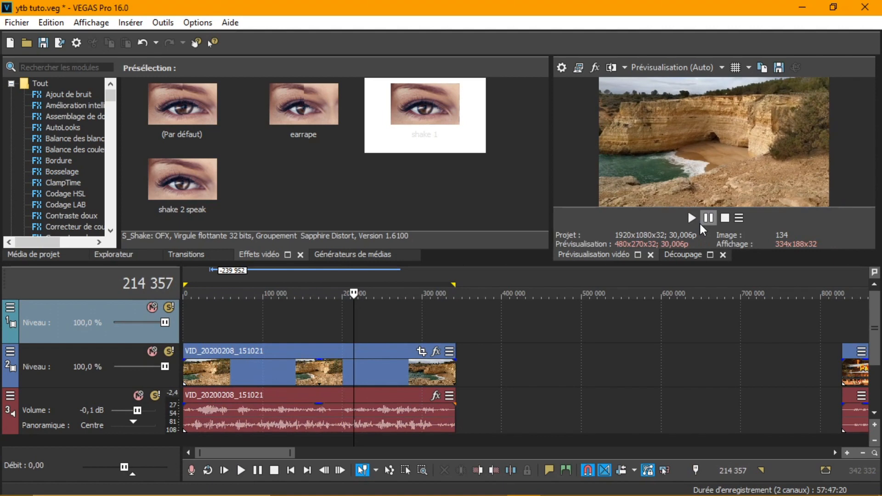
pyautogui.click(185, 283)
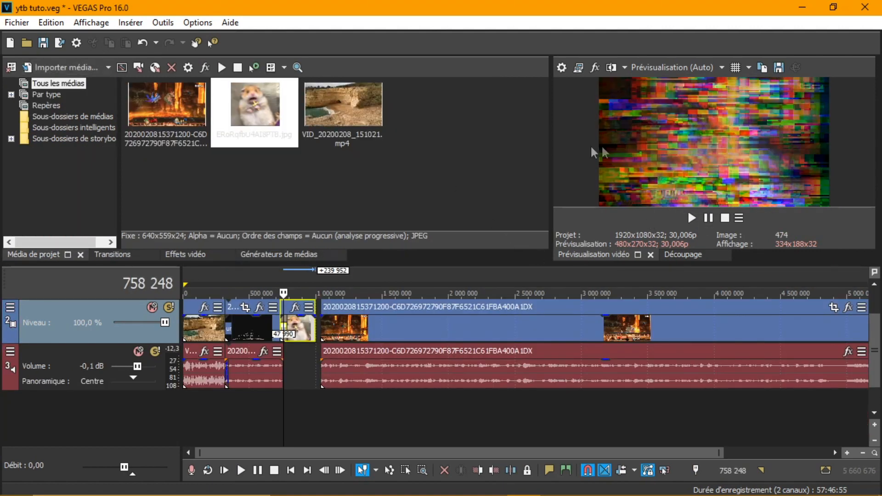
# Apply the default window layout, Mise en forme par défaut.
pyautogui.click(624, 68)
pyautogui.click(590, 173)
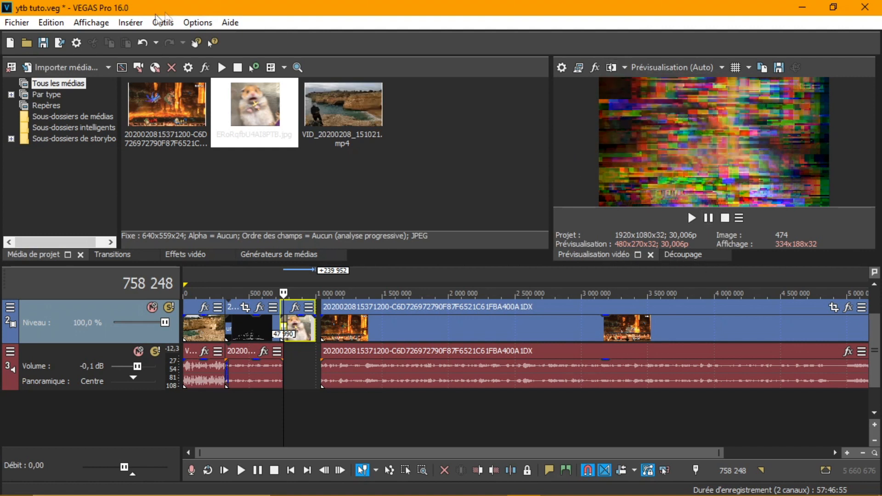
pyautogui.click(90, 21)
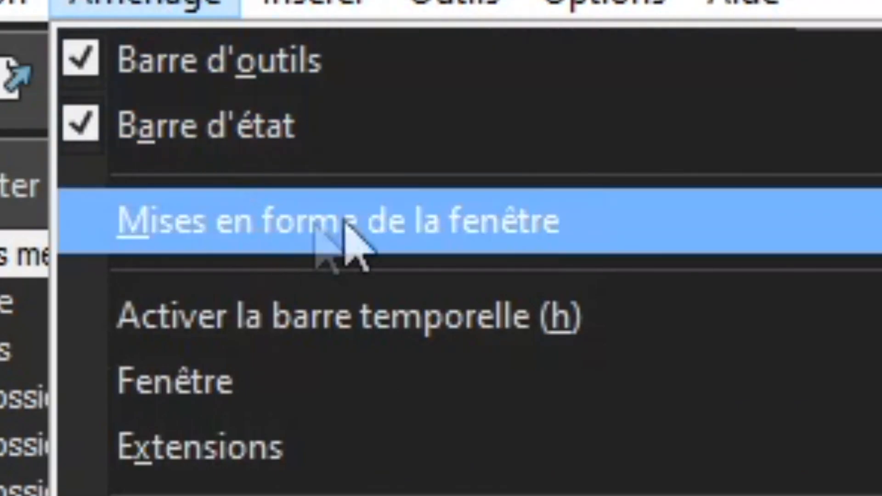
pyautogui.moveTo(316, 225)
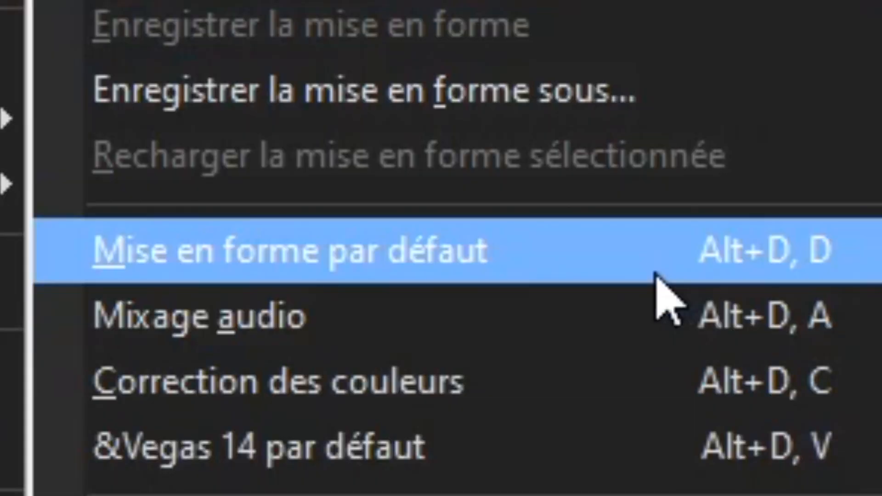
pyautogui.click(656, 275)
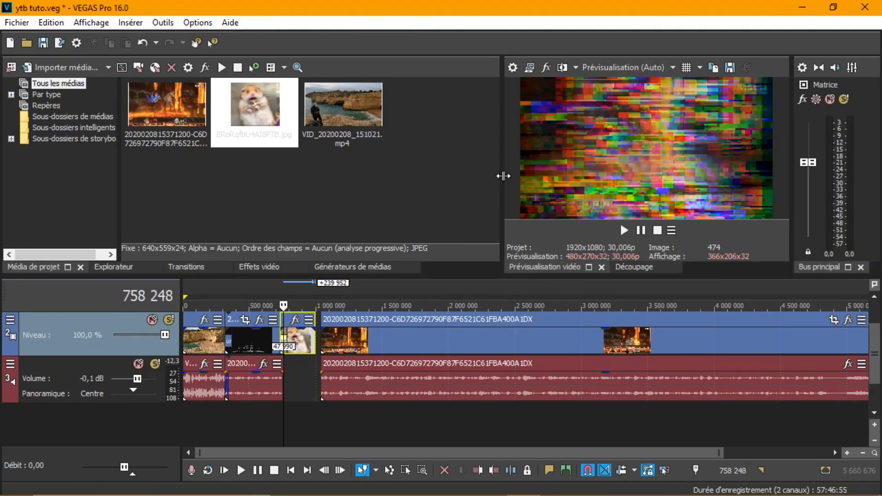
# Try widening the video preview, and hide the docked windows so only the timeline remains.
pyautogui.moveTo(503, 176); pyautogui.dragTo(234, 180)
pyautogui.press('F11')
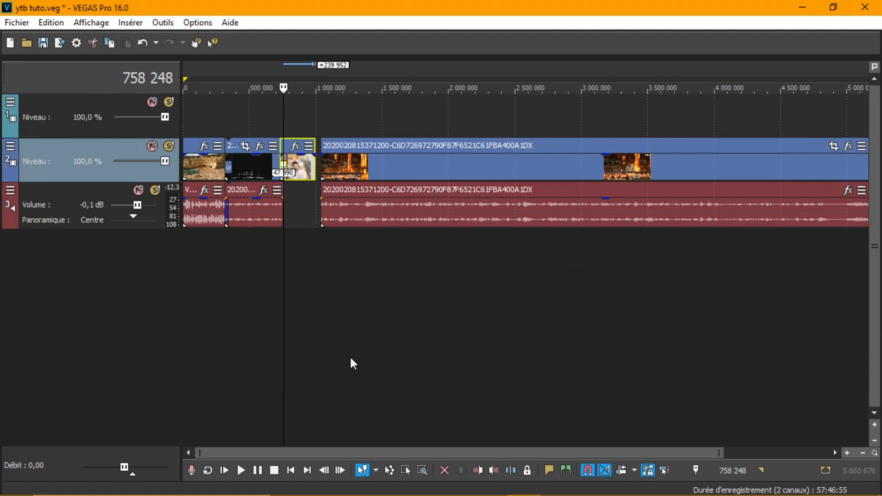
# Bring back the docked windows by applying the default window layout, Mise en forme par défaut.
pyautogui.click(92, 23)
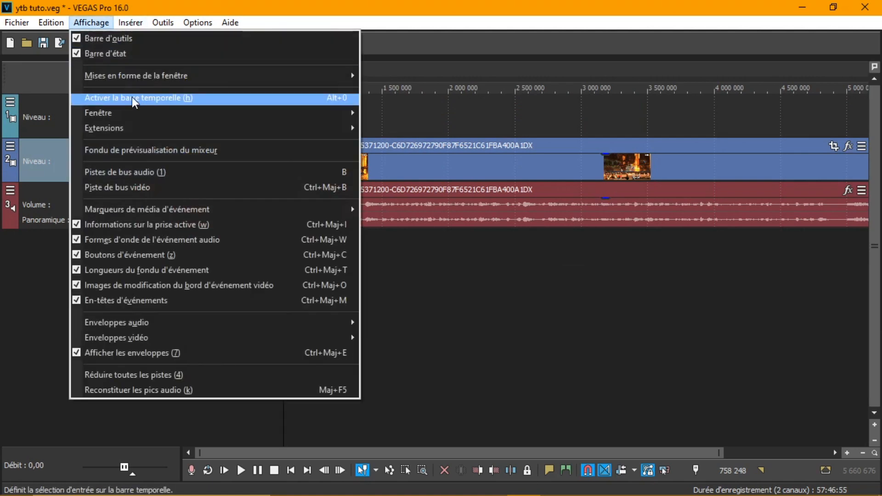
pyautogui.moveTo(168, 79)
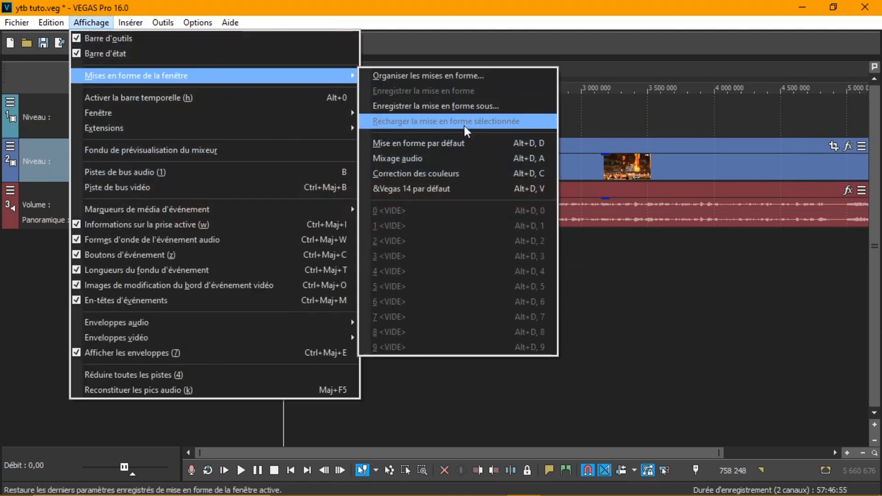
pyautogui.click(483, 143)
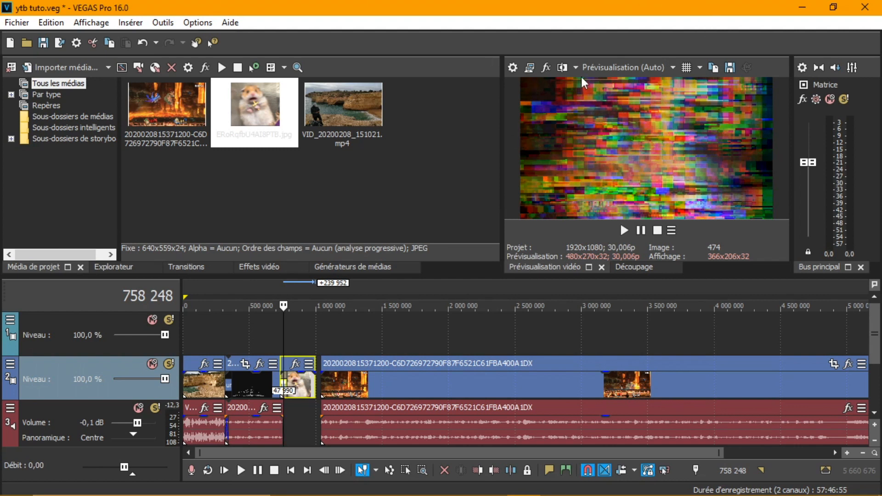
pyautogui.click(529, 68)
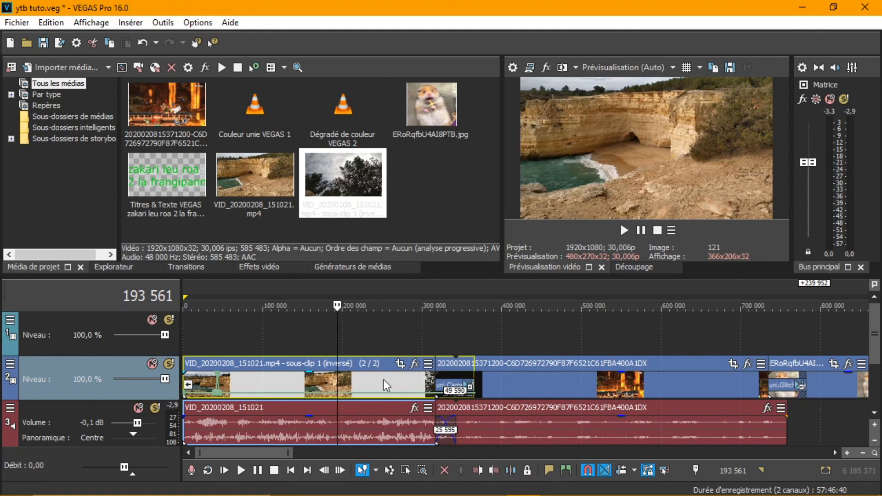
# Select the reversed VID_20200208_151021 clip together with its audio and shift both by 35 193 along the timeline.
pyautogui.click(371, 402)
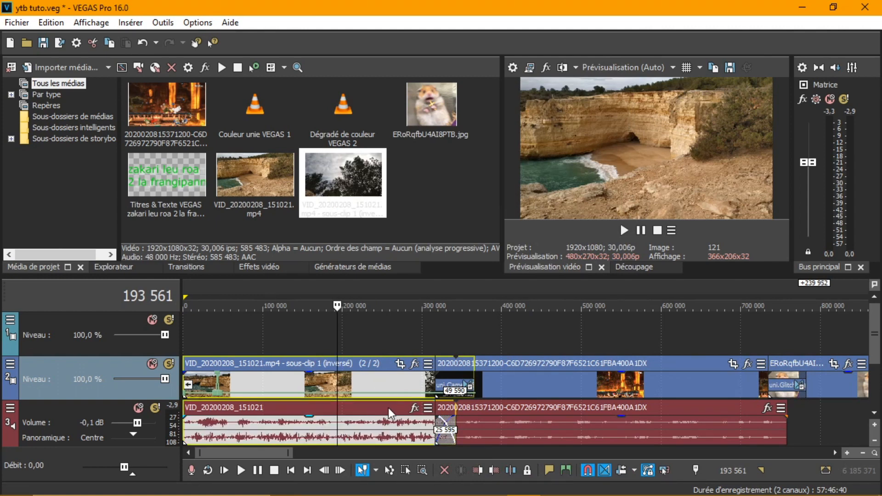
pyautogui.moveTo(368, 400); pyautogui.dragTo(369, 425)
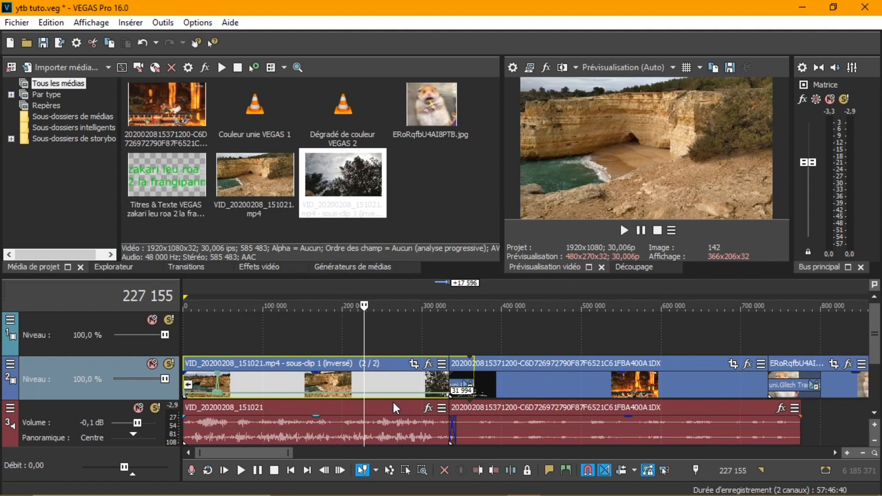
pyautogui.click(387, 407)
pyautogui.rightClick(360, 409)
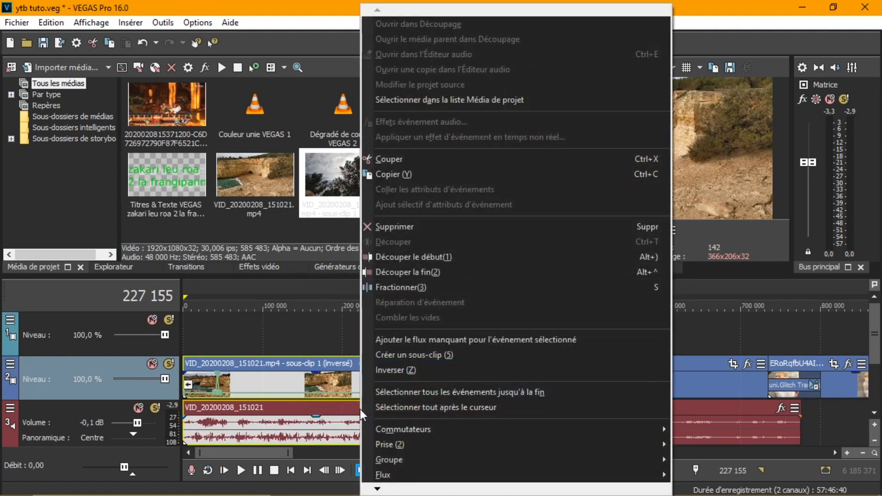
pyautogui.click(280, 328)
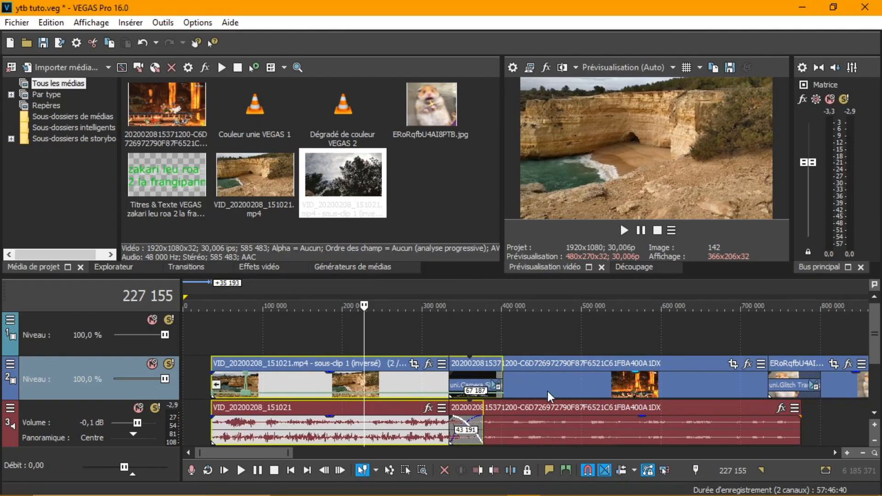
pyautogui.click(547, 393)
pyautogui.keyDown('ctrl'); pyautogui.click(536, 408); pyautogui.keyUp('ctrl')
pyautogui.rightClick(535, 409)
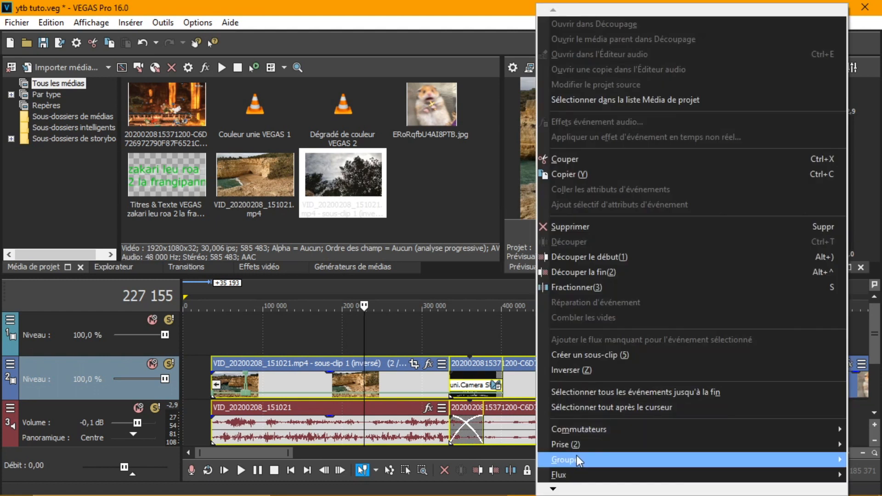
pyautogui.moveTo(589, 459)
pyautogui.click(438, 356)
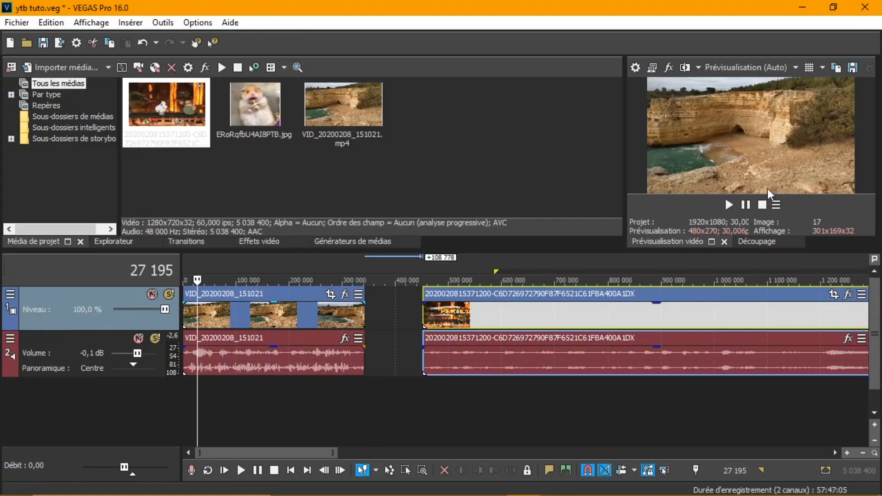
# Widen the video preview and open the pan/crop settings of the VID_20200208_151021 clip on its Position keyframe row.
pyautogui.moveTo(625, 138); pyautogui.dragTo(551, 138)
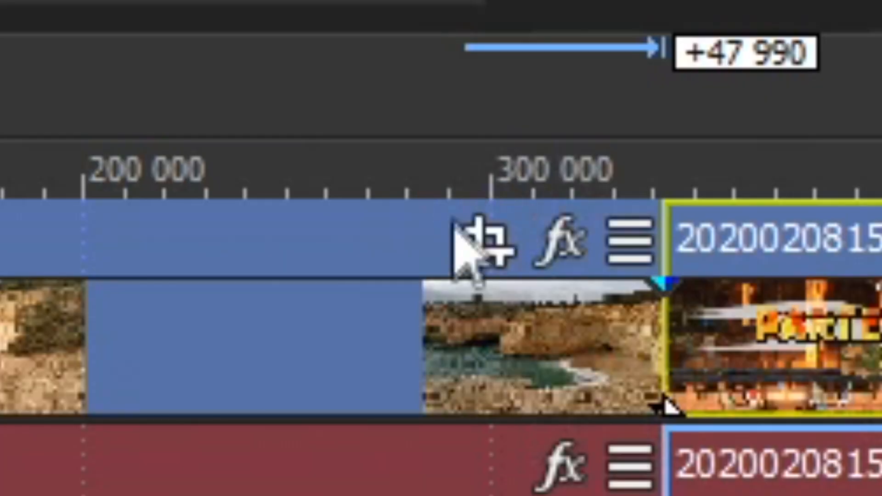
pyautogui.scroll(2, 419, 313)
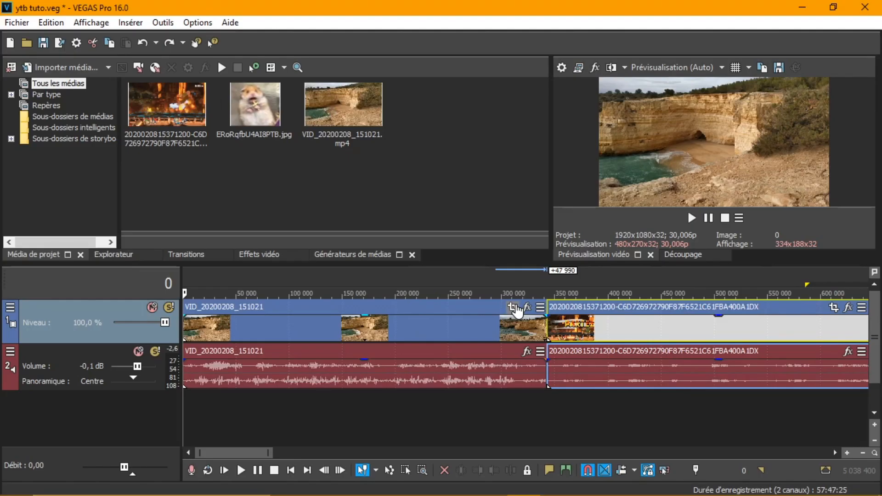
pyautogui.click(514, 308)
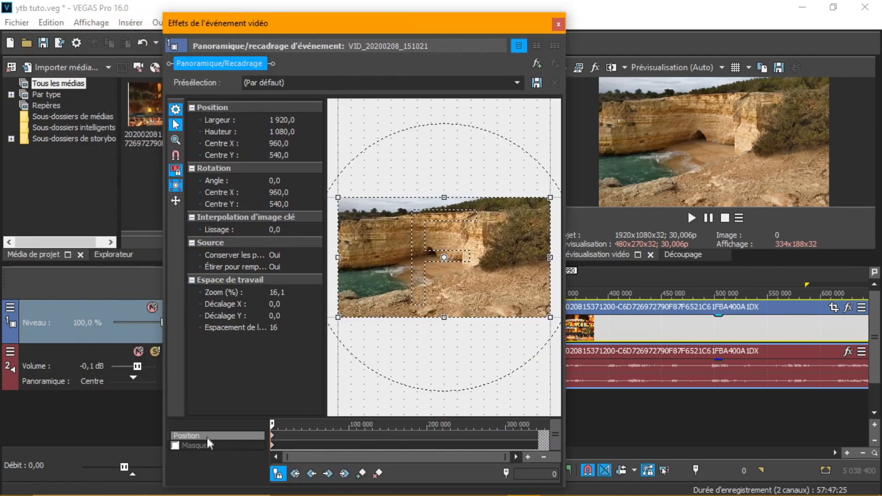
pyautogui.click(210, 442)
pyautogui.click(192, 434)
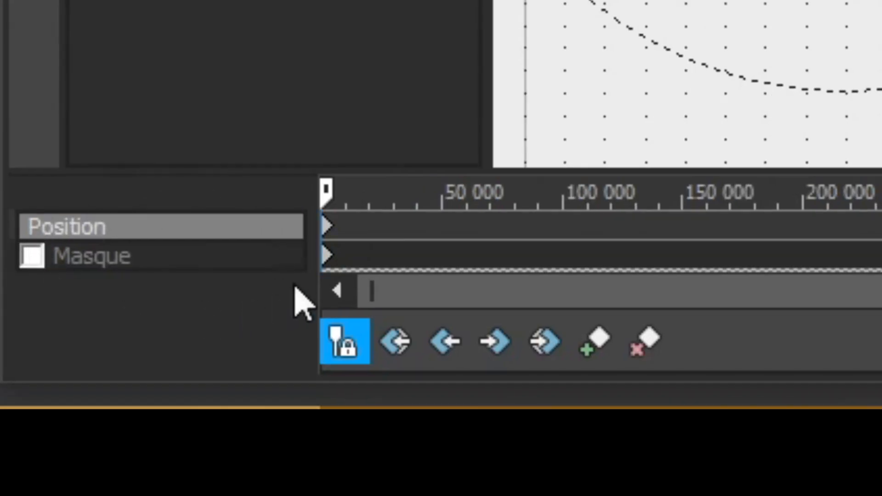
# Move the event effects window so that the whole window and the clip on the timeline are both visible.
pyautogui.scroll(5, 407, 260)
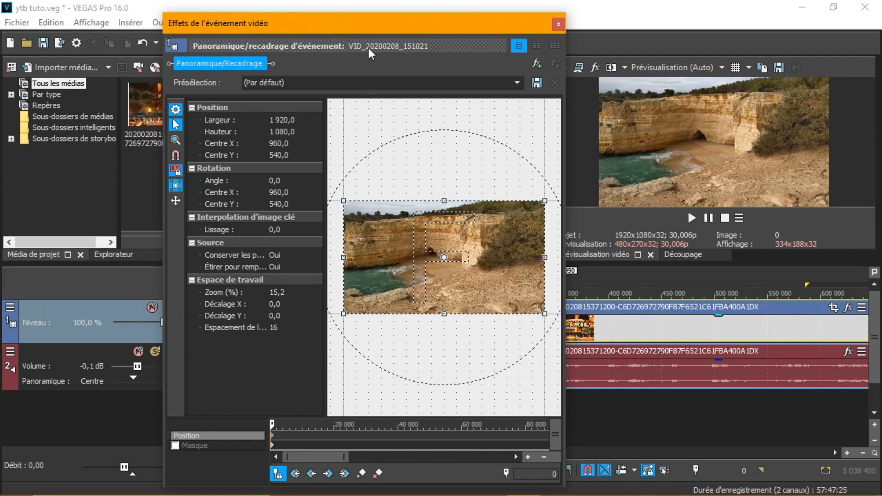
pyautogui.moveTo(374, 31); pyautogui.dragTo(753, 363)
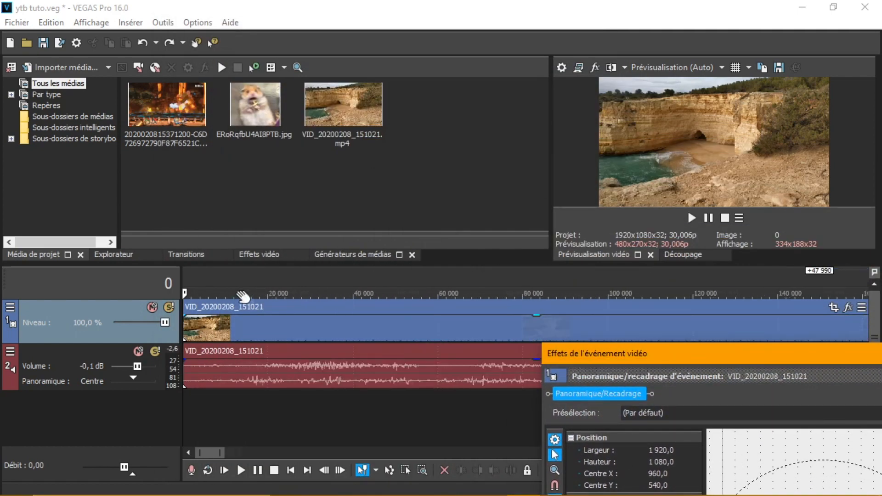
pyautogui.scroll(-5, 242, 295)
pyautogui.moveTo(629, 353); pyautogui.dragTo(476, 6)
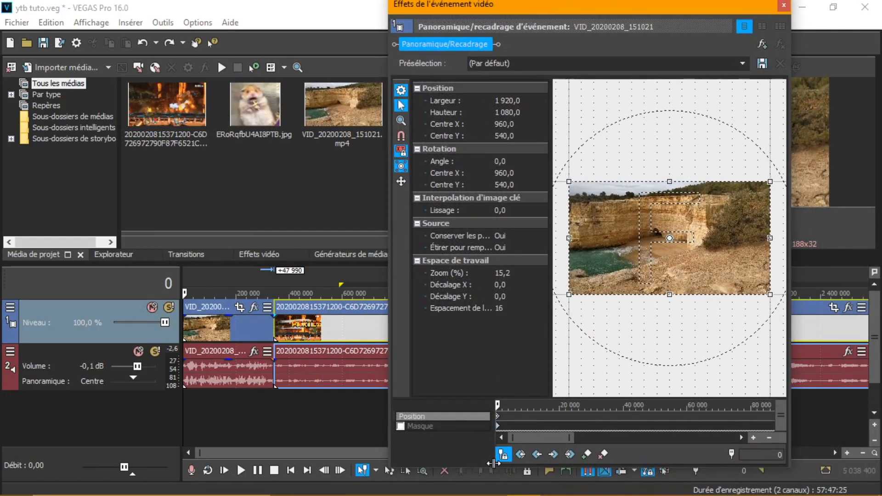
# Check the cursor synchronisation between the timeline and the keyframe ruler at the clip's end, 342 332, and at its start.
pyautogui.click(505, 454)
pyautogui.click(271, 274)
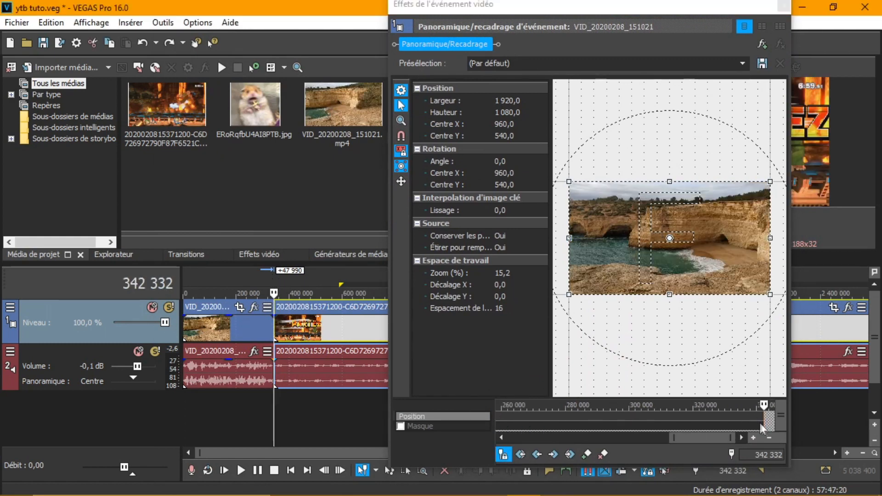
pyautogui.scroll(5, 628, 424)
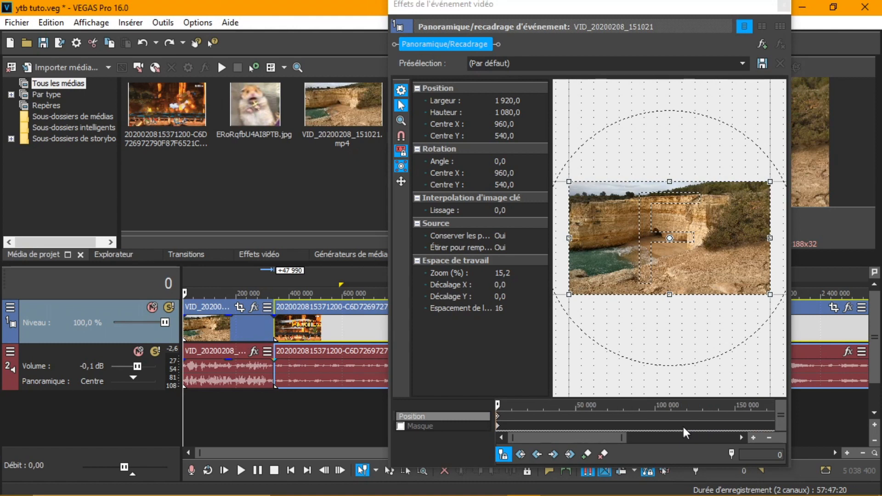
pyautogui.scroll(-10, 636, 412)
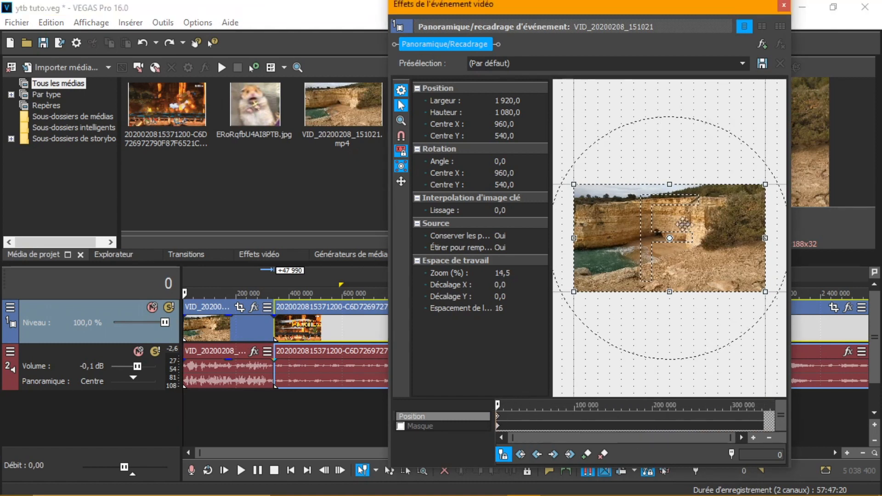
# Try shrinking the crop frame to about 1 454,1 by 817,9 and rotating it about 86°, and restore the frame.
pyautogui.rightClick(689, 227)
pyautogui.click(703, 237)
pyautogui.moveTo(574, 184); pyautogui.dragTo(827, 235)
pyautogui.moveTo(686, 210); pyautogui.dragTo(728, 177)
pyautogui.rightClick(689, 184)
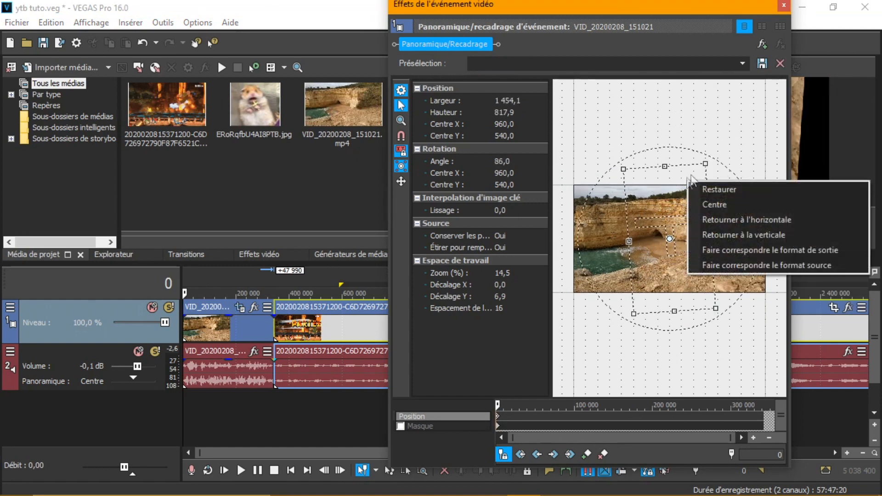
pyautogui.rightClick(668, 199)
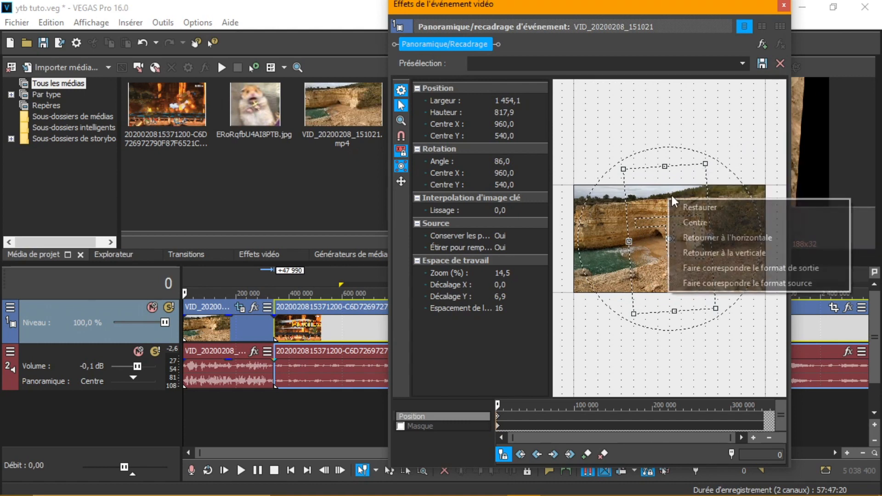
pyautogui.click(740, 206)
# Try a Position keyframe at 340 732 with the crop frame reduced to about 1 246,6 by 701,2 and rotated 226,3°, and delete it.
pyautogui.click(765, 422)
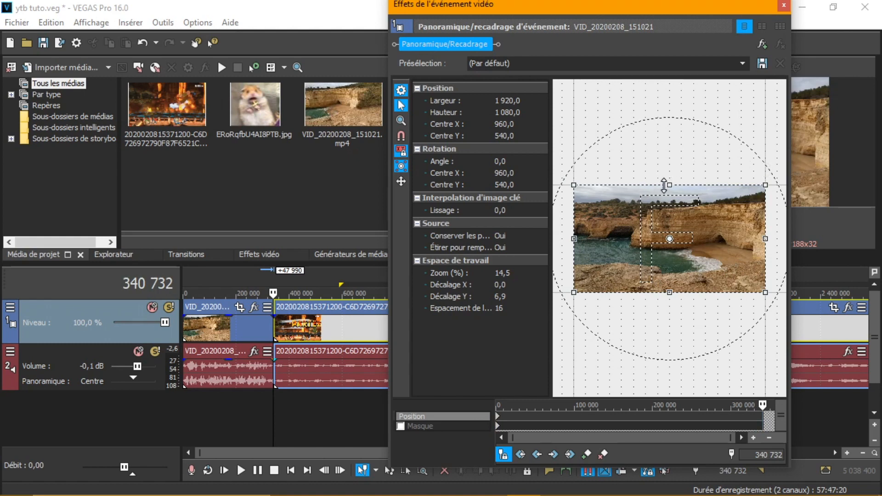
pyautogui.moveTo(573, 239); pyautogui.dragTo(607, 239)
pyautogui.moveTo(597, 240); pyautogui.dragTo(717, 289)
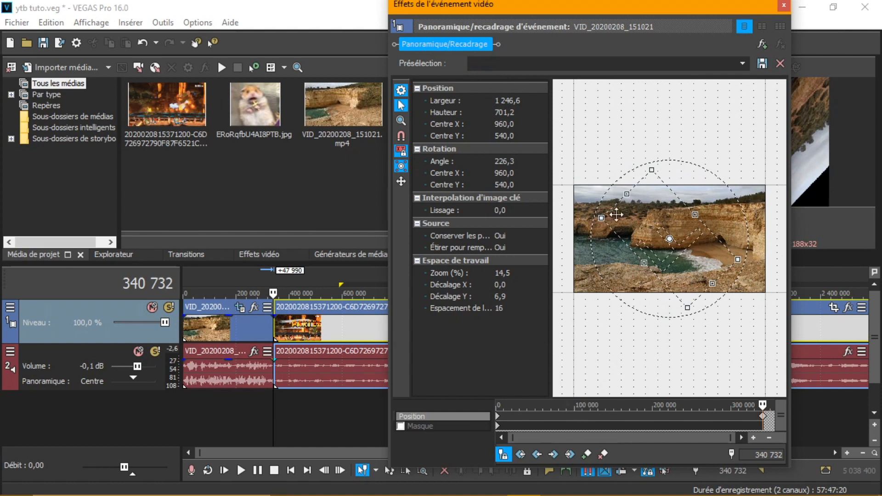
pyautogui.click(783, 5)
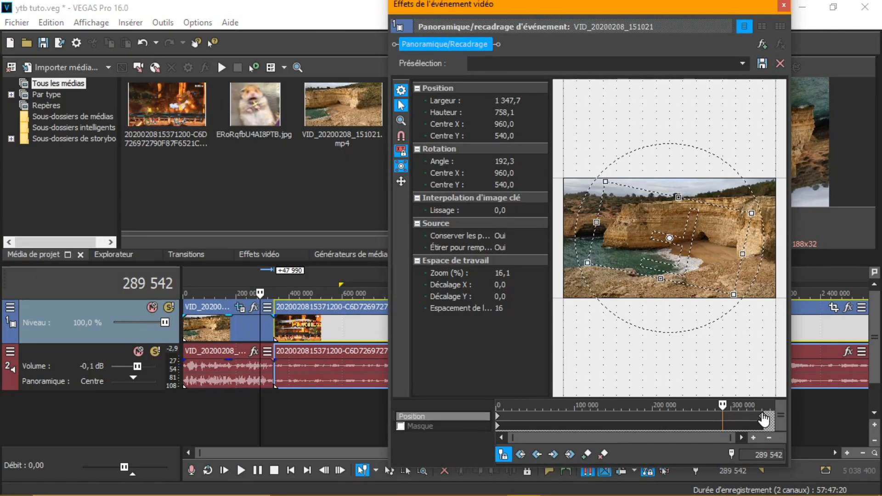
pyautogui.click(763, 419)
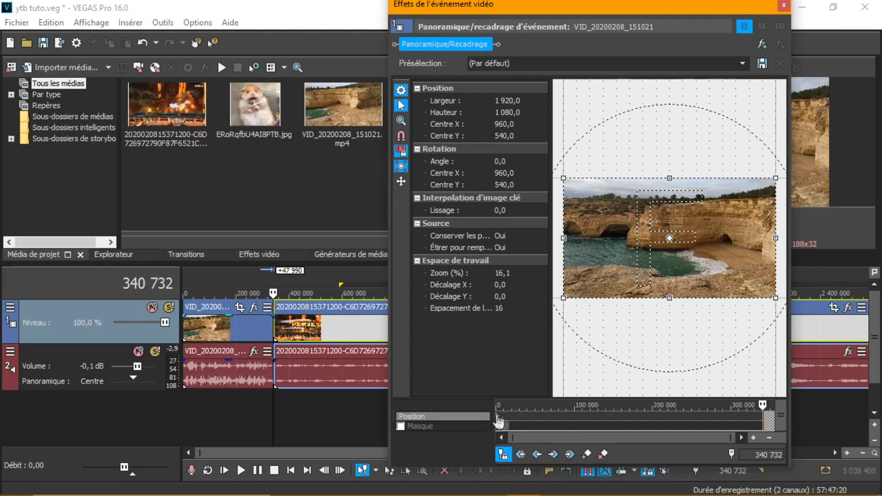
# Add a Position keyframe at 49 590 with the crop frame reduced to about 1 496,4 by 841,7.
pyautogui.click(557, 411)
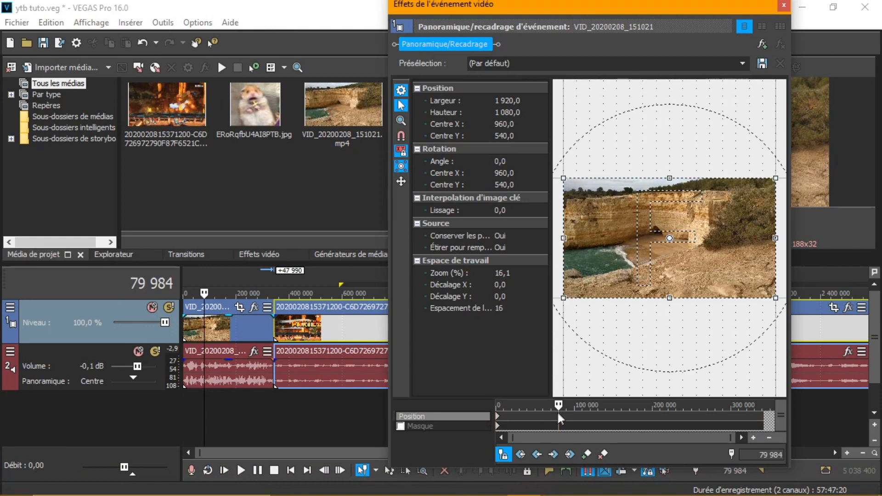
pyautogui.moveTo(524, 418); pyautogui.dragTo(535, 415)
pyautogui.click(588, 455)
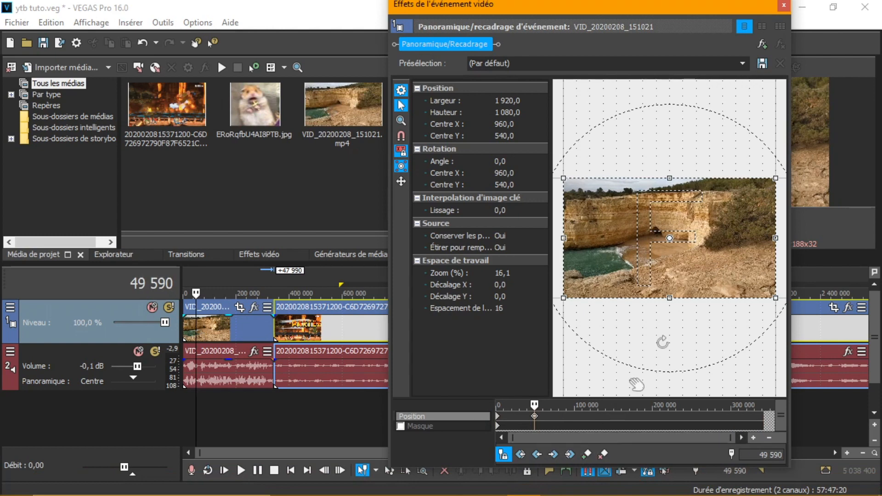
pyautogui.moveTo(776, 178); pyautogui.dragTo(752, 191)
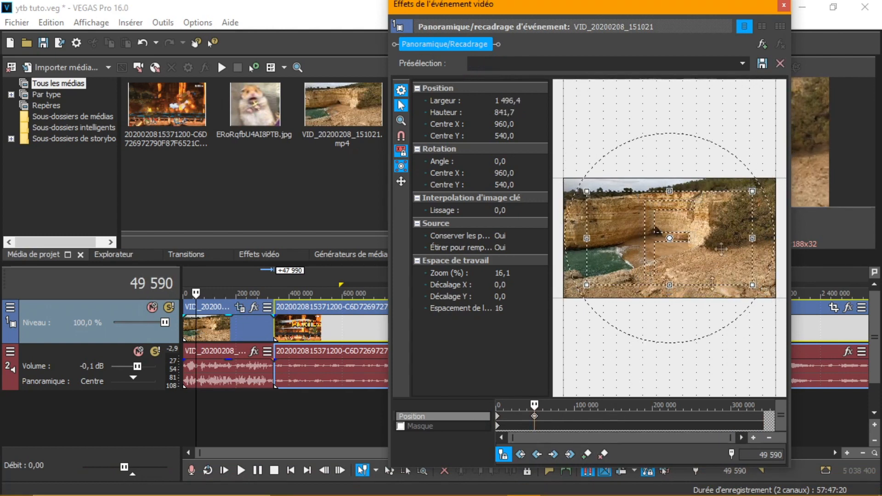
# Add a keyframe at 183 963 with the crop frame enlarged to about 9 832,2 by 5 530,6, and one at 339 132 with the frame restored.
pyautogui.click(640, 415)
pyautogui.moveTo(751, 192); pyautogui.dragTo(591, 208)
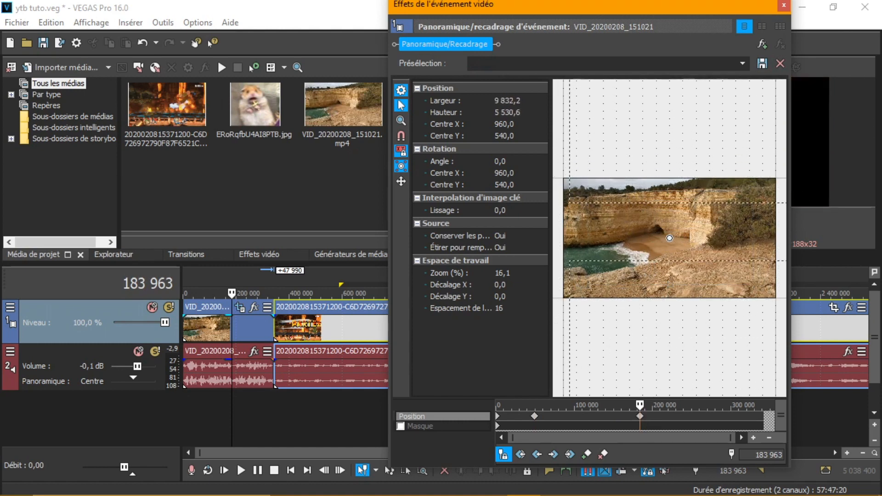
pyautogui.click(774, 425)
pyautogui.rightClick(688, 226)
pyautogui.click(708, 233)
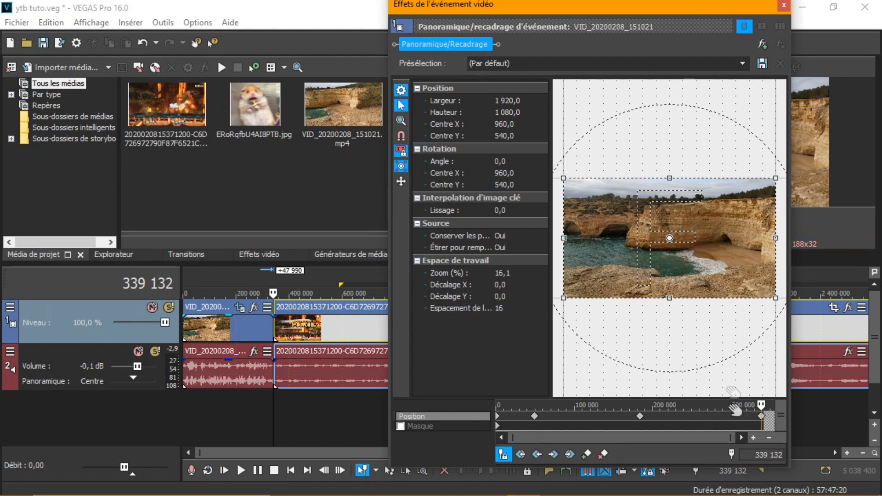
# Close the event effects window and preview the keyframed zoom from the start of the timeline.
pyautogui.click(784, 5)
pyautogui.click(184, 276)
pyautogui.click(689, 213)
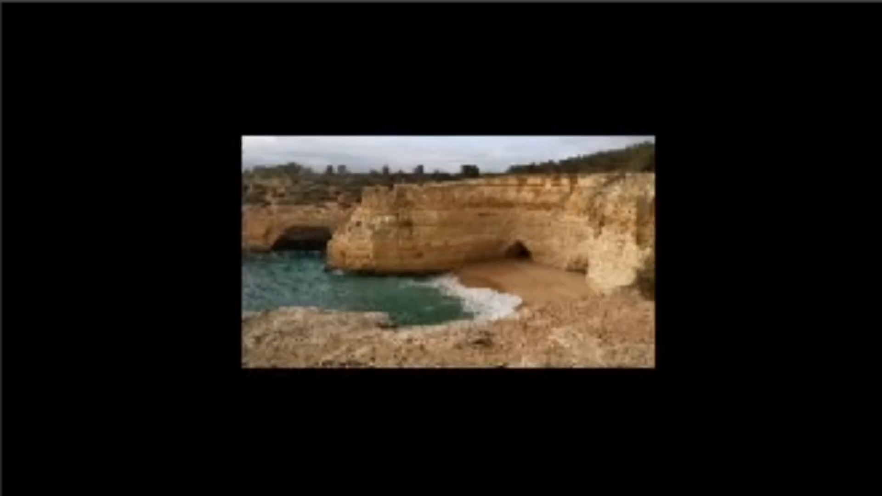
pyautogui.press('space')
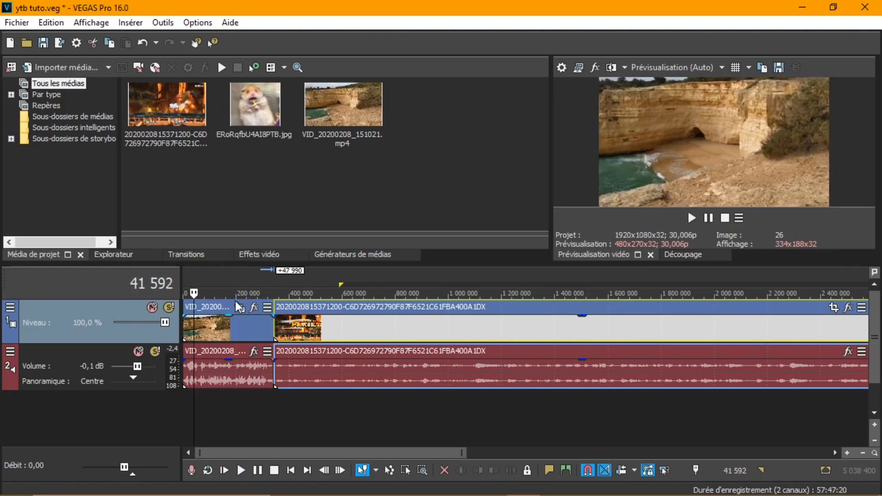
# Reopen the clip's pan/crop settings and delete the Position keyframes at 49 590, 183 963 and 339 132.
pyautogui.click(240, 307)
pyautogui.click(534, 416)
pyautogui.click(604, 455)
pyautogui.click(640, 416)
pyautogui.click(603, 454)
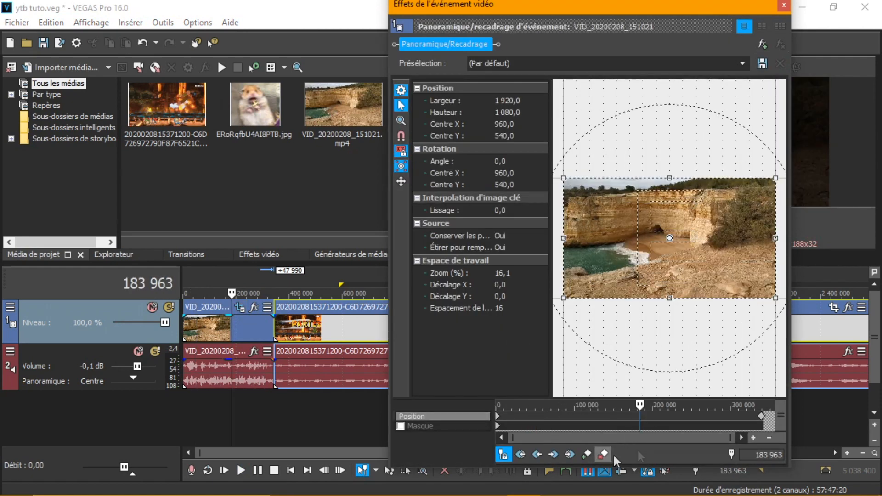
pyautogui.click(761, 417)
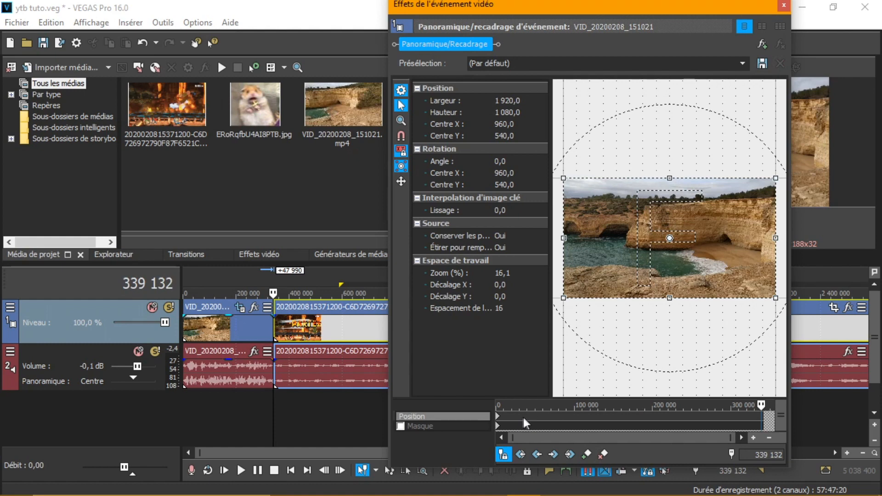
# Set the source's proportion-keeping option to Non on the Position track and turn off the crop frame's aspect ratio lock.
pyautogui.click(499, 425)
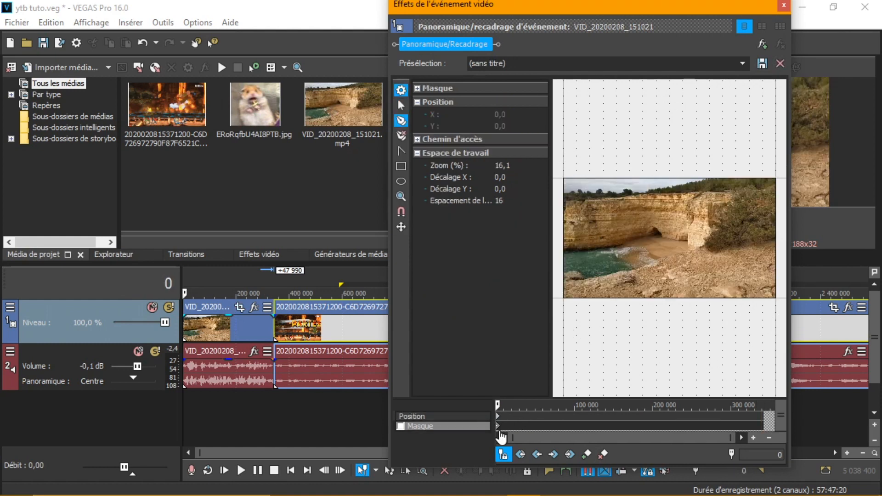
pyautogui.click(424, 417)
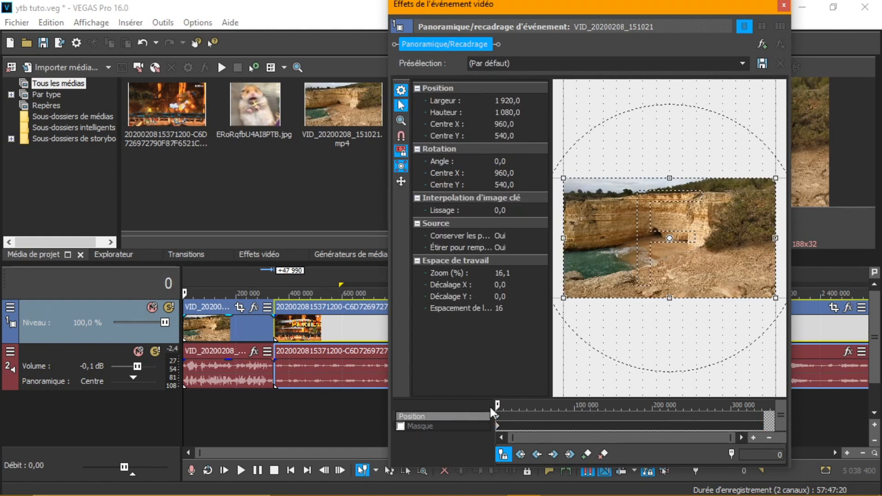
pyautogui.click(501, 236)
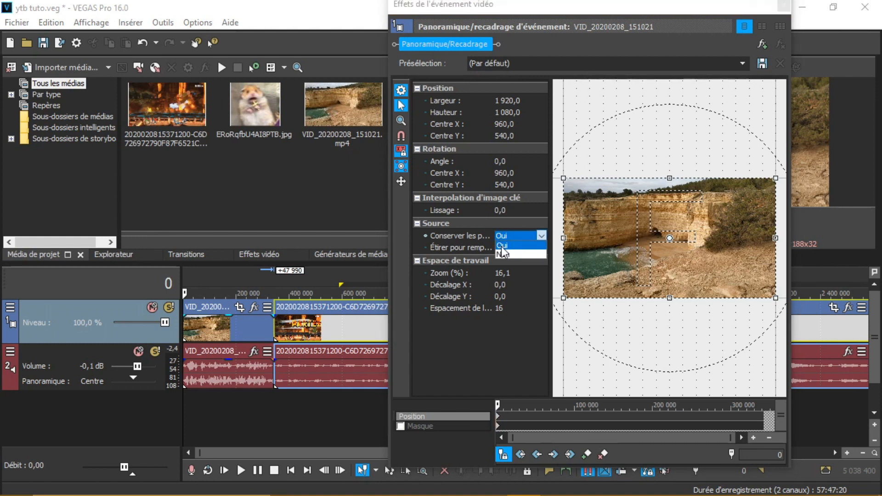
pyautogui.click(504, 252)
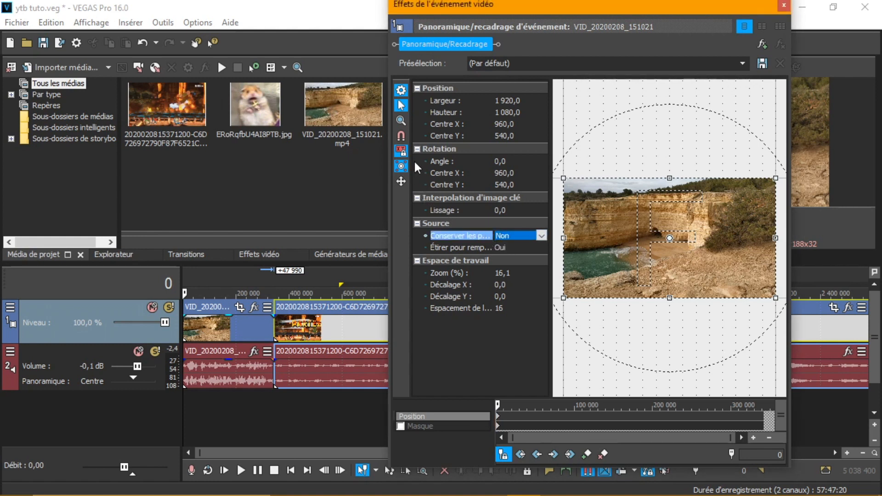
pyautogui.click(403, 150)
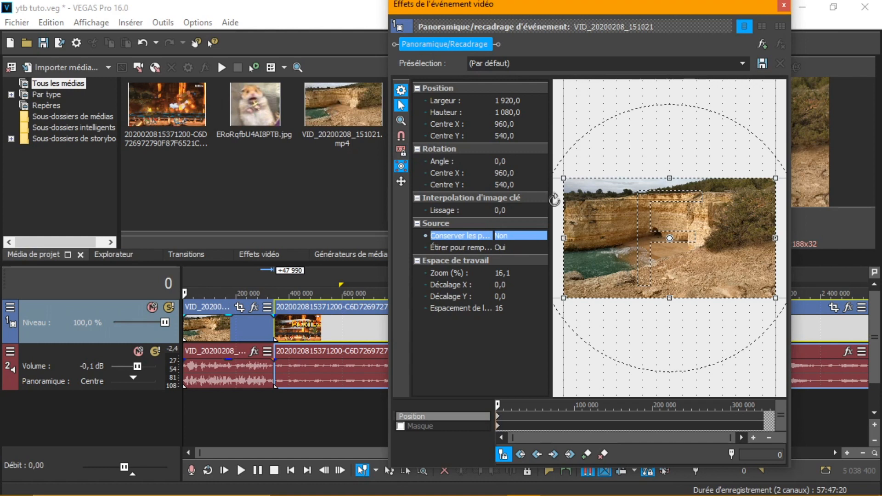
# Narrow the crop frame to 374,9 wide at 1 080,0 height and move the effects window clear of the video preview.
pyautogui.click(562, 236)
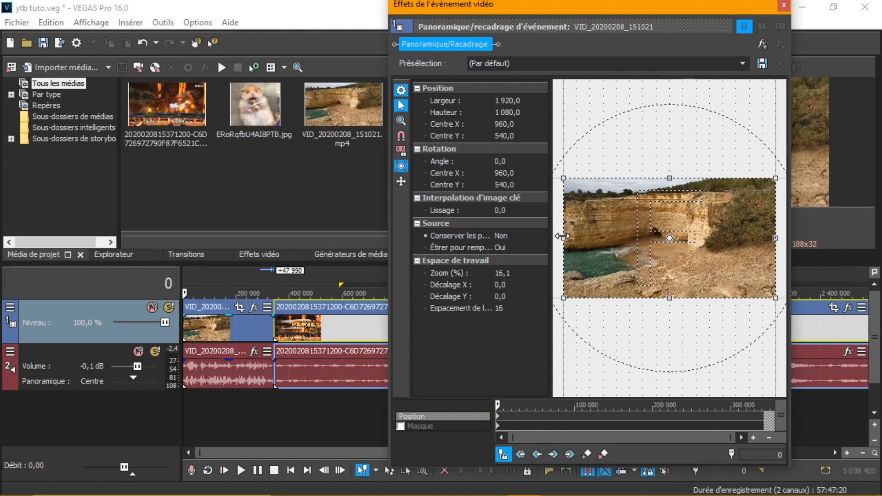
pyautogui.moveTo(564, 237); pyautogui.dragTo(634, 221)
pyautogui.moveTo(701, 6); pyautogui.dragTo(415, 63)
pyautogui.moveTo(419, 297); pyautogui.dragTo(403, 275)
# Restore the crop frame to the full image and set the source's proportion-keeping option to Oui.
pyautogui.rightClick(478, 264)
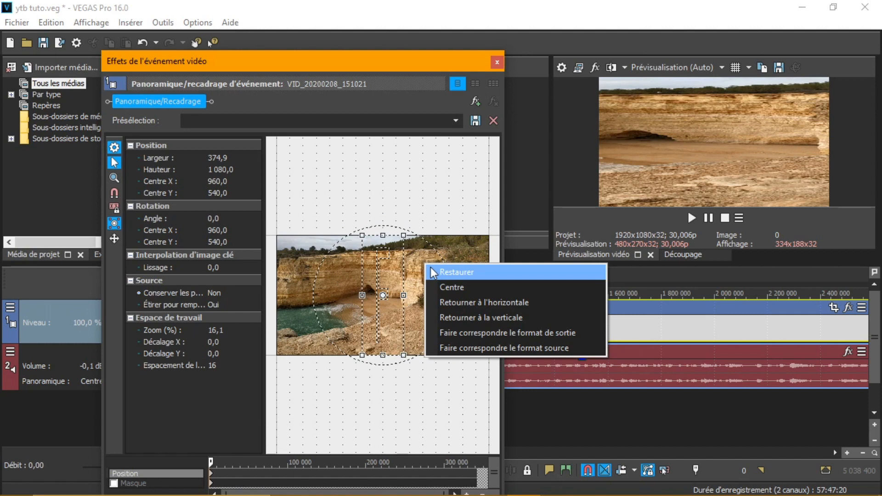
pyautogui.click(497, 270)
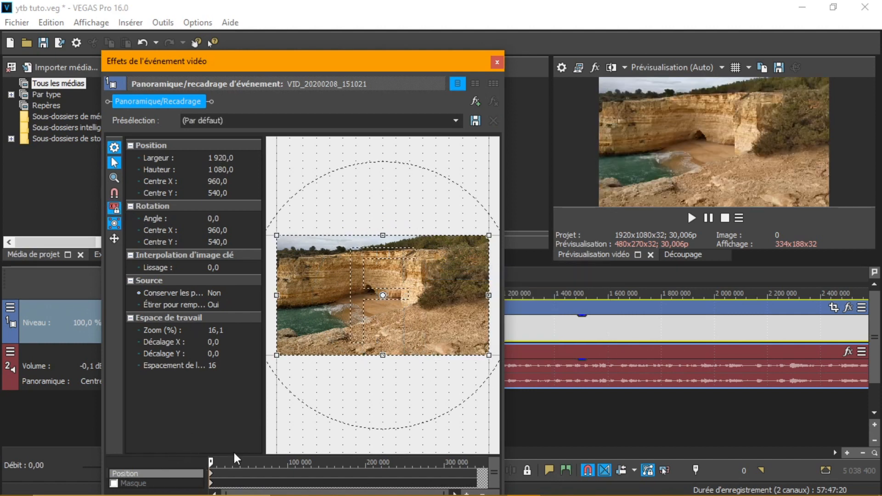
pyautogui.doubleClick(214, 294)
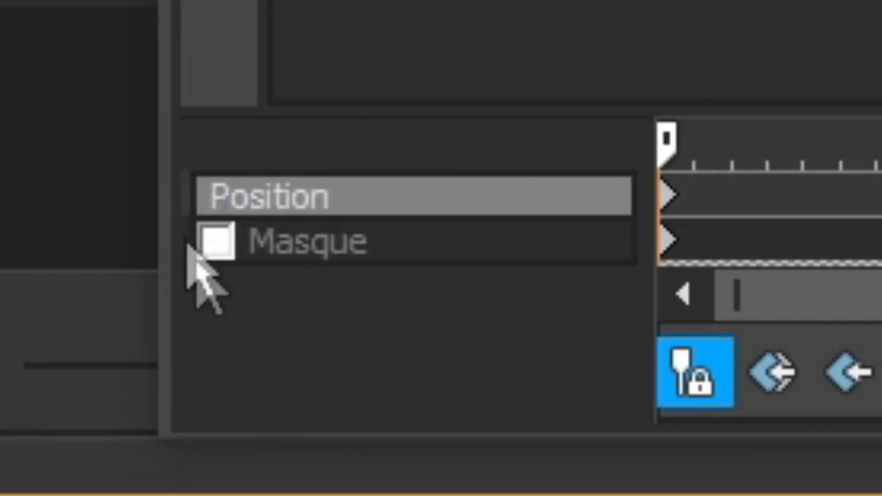
# Enable Masque for the clip and switch between the Position and Masque tracks, ending on Masque.
pyautogui.click(124, 440)
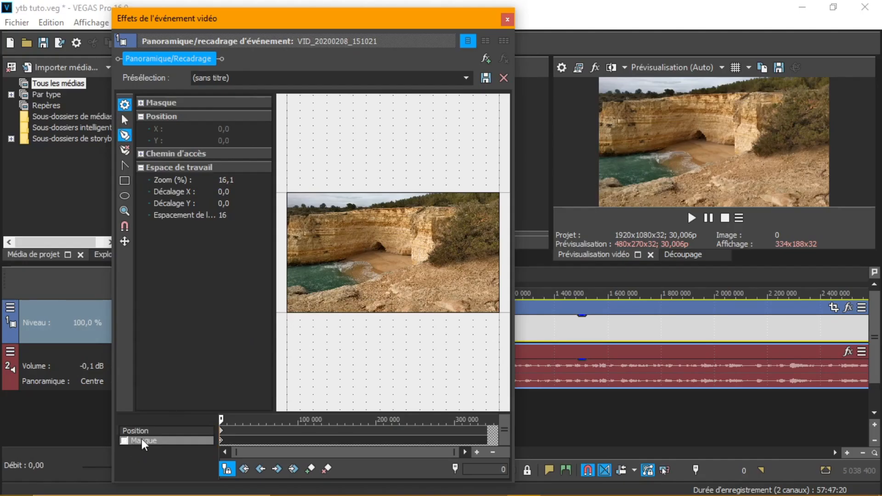
pyautogui.click(129, 441)
pyautogui.click(134, 430)
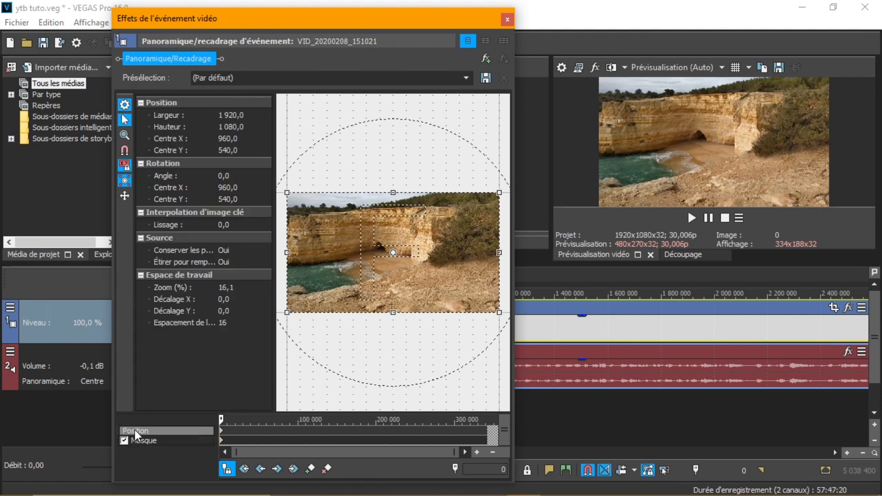
pyautogui.click(134, 440)
pyautogui.click(145, 431)
pyautogui.click(124, 441)
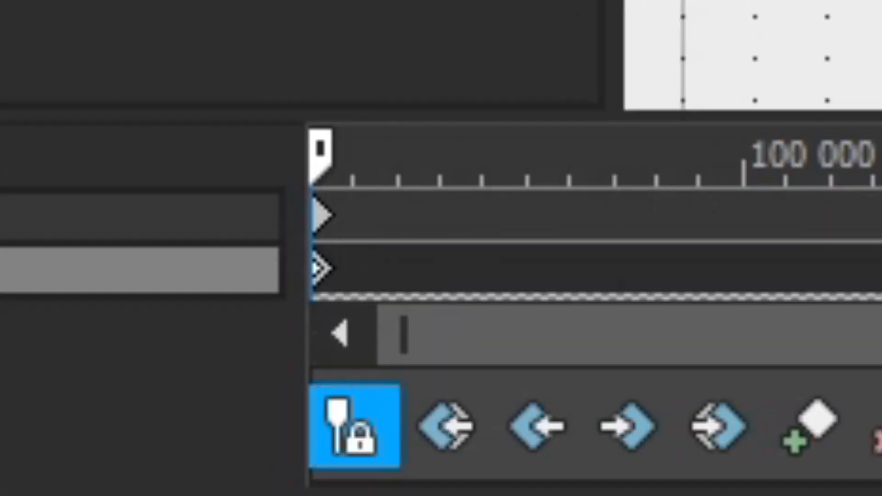
pyautogui.scroll(5, 376, 313)
pyautogui.scroll(4, 376, 313)
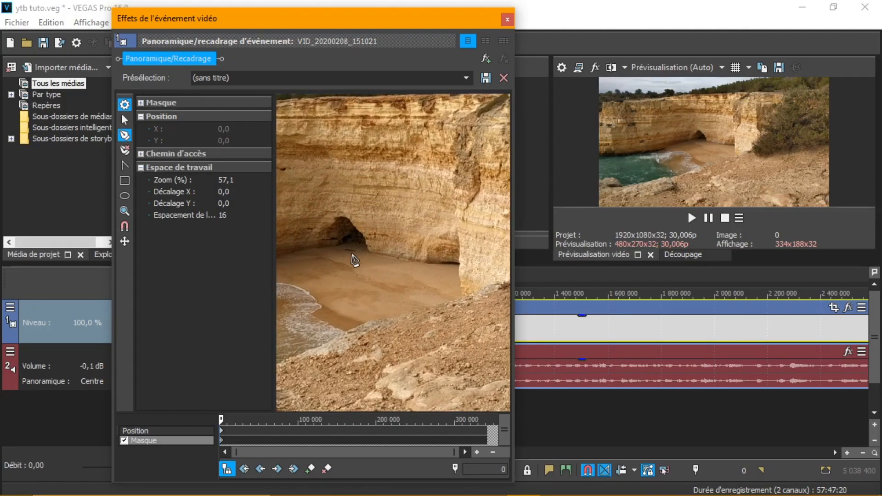
pyautogui.scroll(-3, 357, 255)
pyautogui.scroll(6, 358, 251)
pyautogui.scroll(-4, 362, 253)
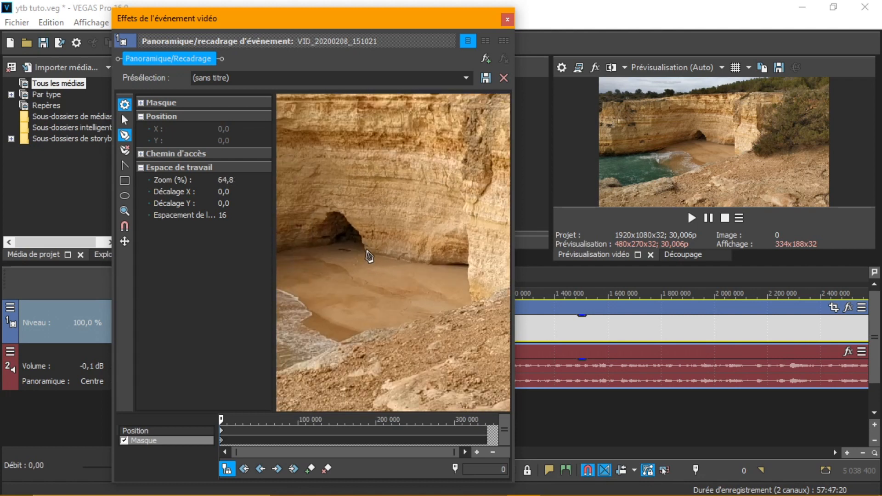
pyautogui.click(367, 212)
pyautogui.click(321, 201)
pyautogui.click(299, 215)
pyautogui.click(302, 264)
pyautogui.click(354, 270)
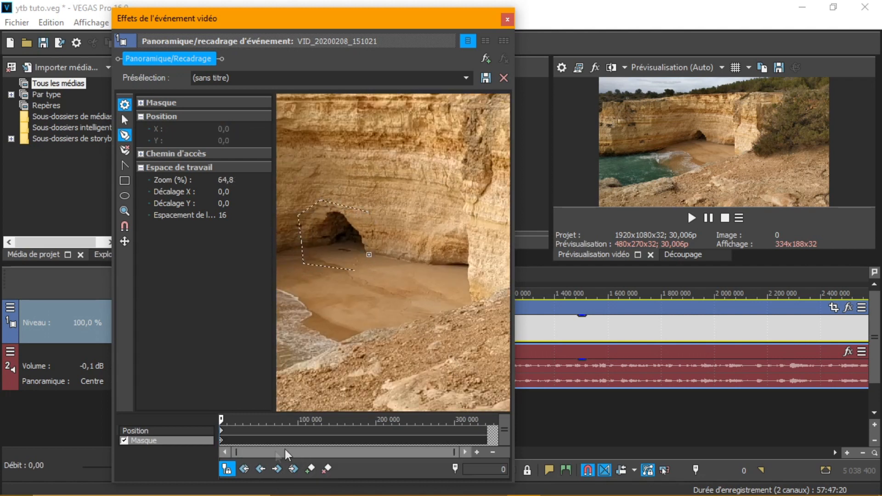
pyautogui.rightClick(321, 312)
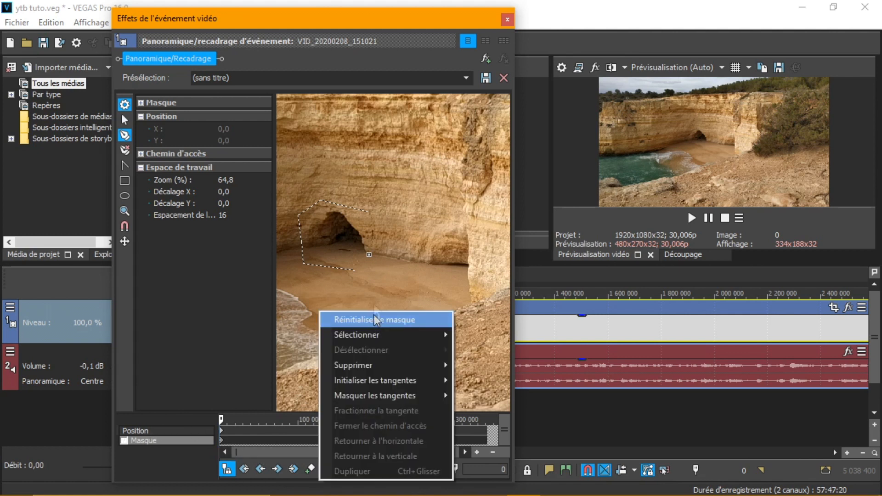
pyautogui.click(415, 320)
# Draw a closed six-point mask around the cave opening and enable the mask.
pyautogui.click(372, 258)
pyautogui.click(366, 209)
pyautogui.click(308, 194)
pyautogui.click(286, 252)
pyautogui.click(304, 297)
pyautogui.click(370, 277)
pyautogui.click(373, 257)
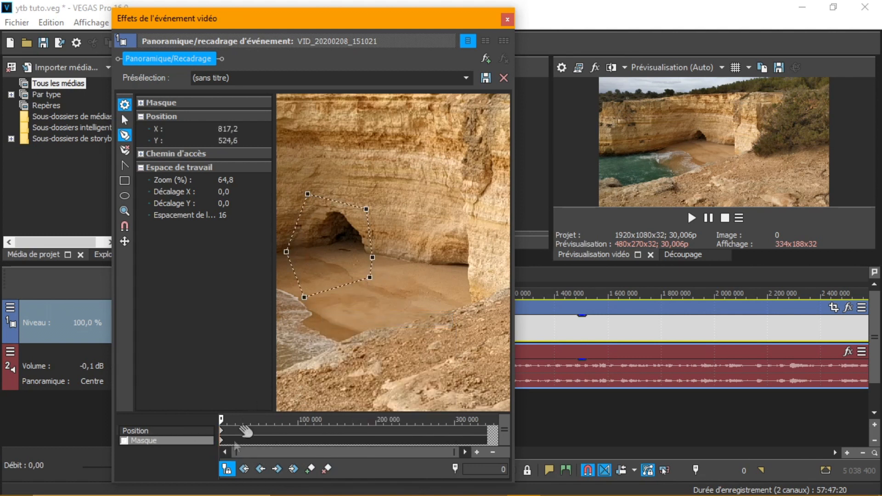
pyautogui.click(123, 442)
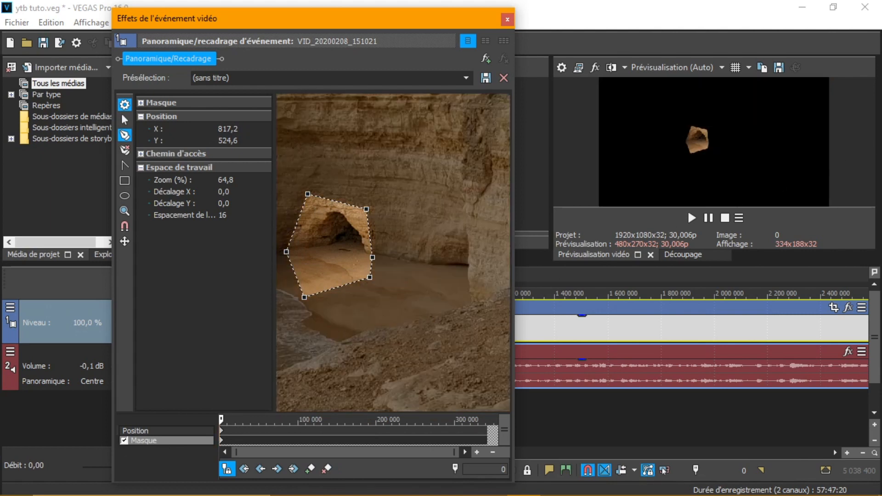
# At 6 399, try reshaping, moving and rotating the cave mask, undoing the unwanted trial edits.
pyautogui.click(224, 421)
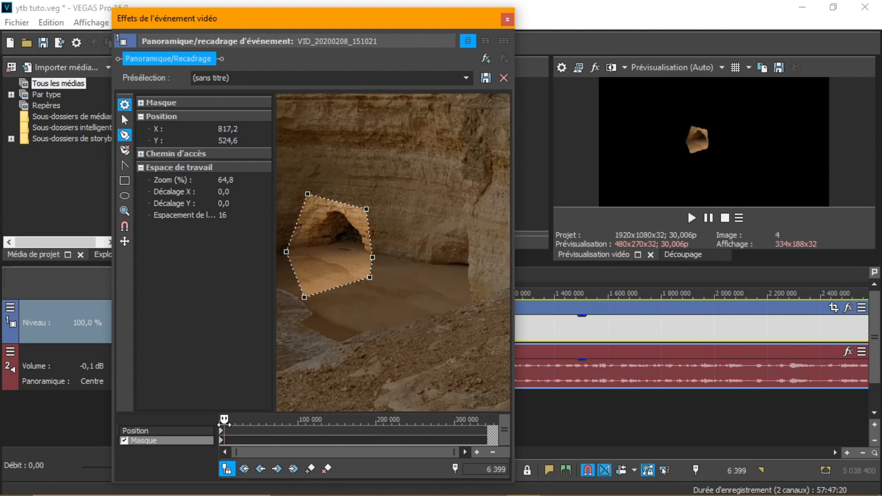
pyautogui.click(124, 119)
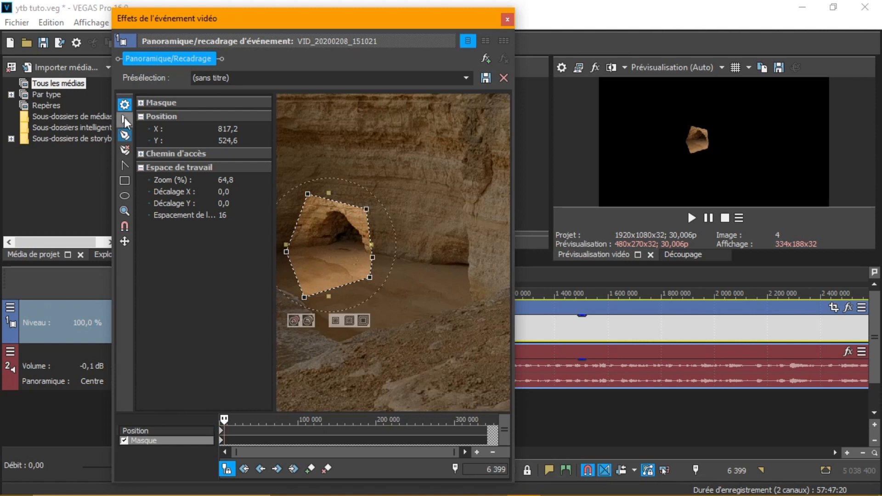
pyautogui.moveTo(303, 296); pyautogui.dragTo(294, 276)
pyautogui.hotkey('ctrl', 'z')
pyautogui.moveTo(354, 218); pyautogui.dragTo(375, 197)
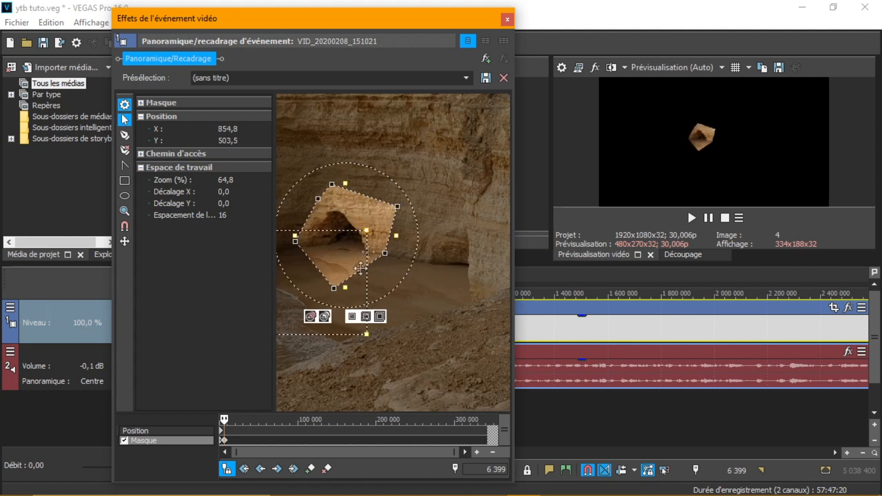
pyautogui.moveTo(349, 164); pyautogui.dragTo(322, 172)
pyautogui.hotkey('ctrl', 'z')
pyautogui.moveTo(348, 240); pyautogui.dragTo(345, 246)
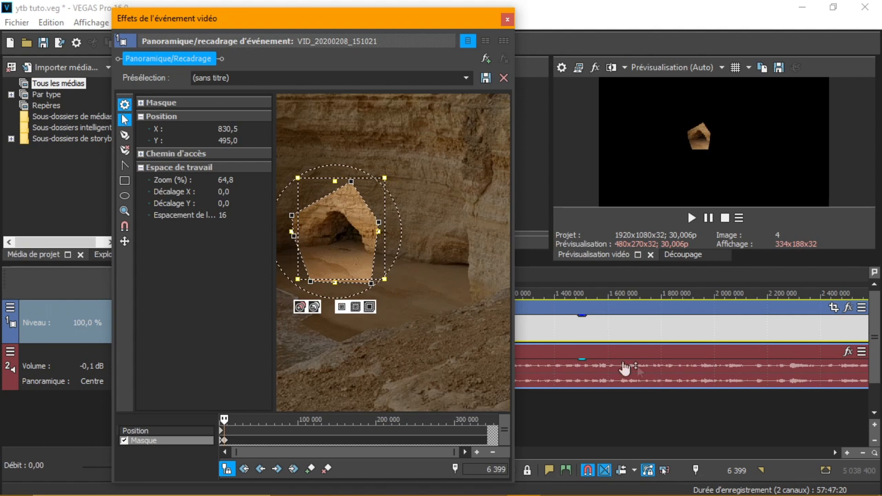
# Add a Position keyframe at 137 572 and delete it again.
pyautogui.moveTo(241, 438); pyautogui.dragTo(465, 444)
pyautogui.doubleClick(327, 431)
pyautogui.rightClick(327, 430)
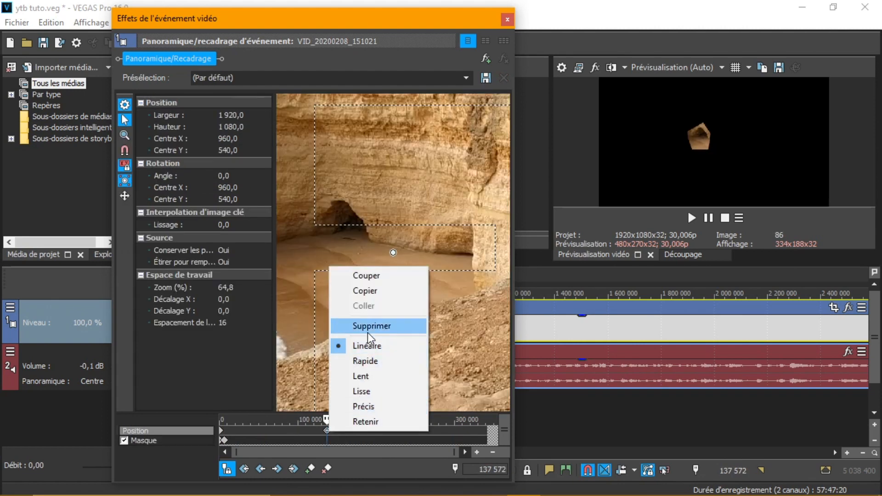
pyautogui.click(368, 330)
# Delete the mask keyframe at 6 399, return to the first mask keyframe and disable the mask.
pyautogui.rightClick(227, 439)
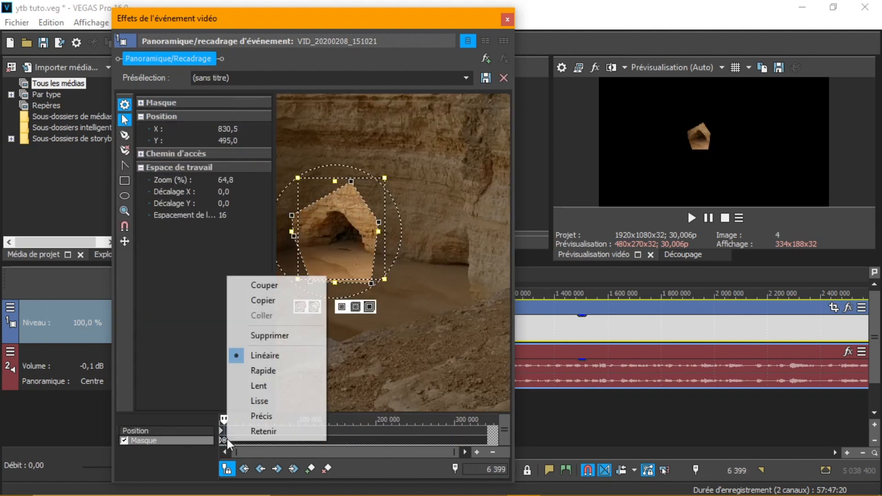
pyautogui.click(267, 336)
pyautogui.click(221, 442)
pyautogui.click(125, 441)
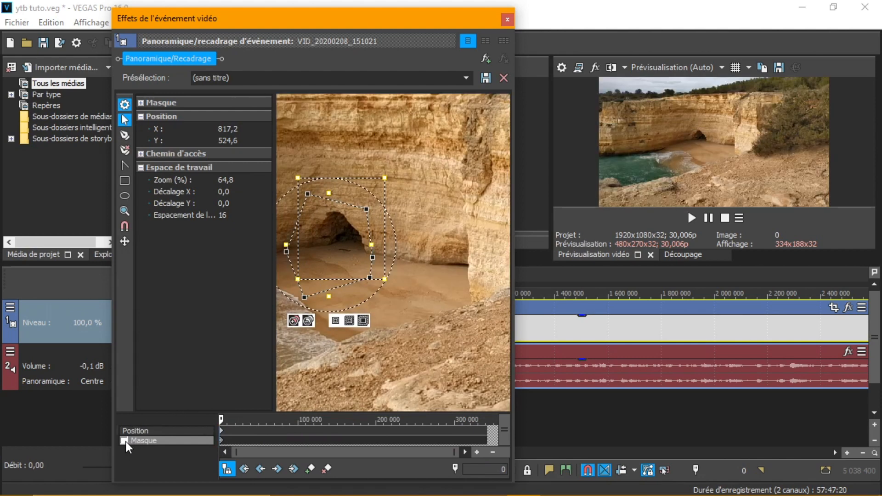
# Draw a rectangular mask around the cave and its surrounding cliff.
pyautogui.click(125, 150)
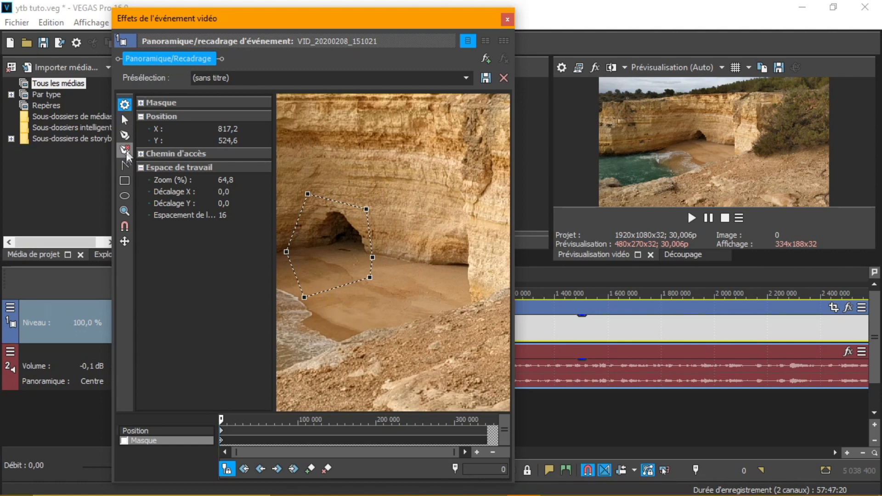
pyautogui.click(124, 180)
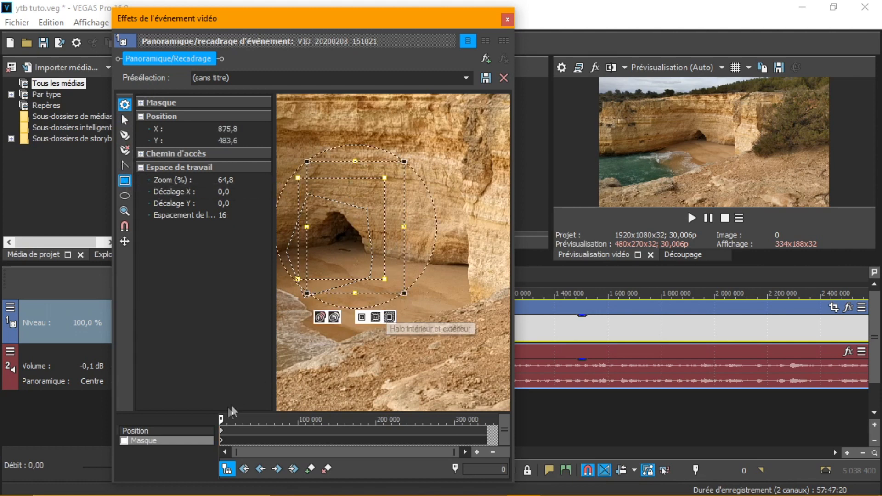
pyautogui.click(124, 195)
# Draw a large elliptical mask around the cave and the beach, and reset the mask.
pyautogui.click(125, 210)
pyautogui.scroll(5, 384, 226)
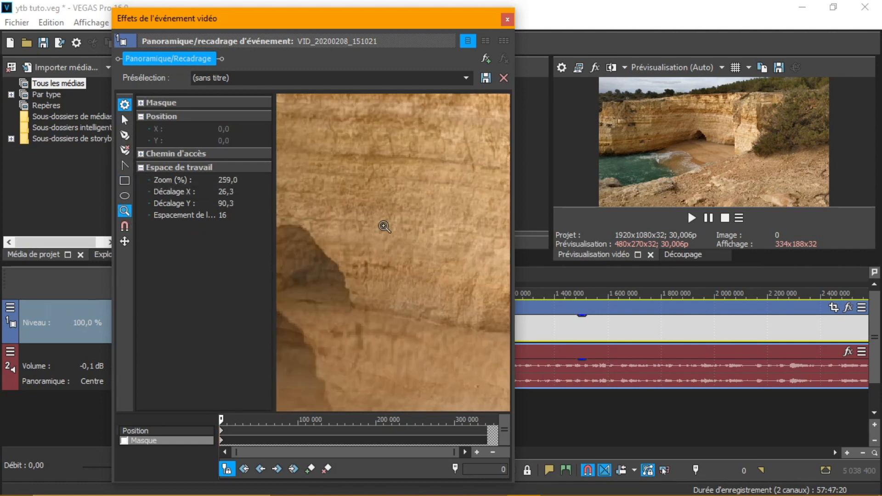
pyautogui.scroll(-8, 300, 243)
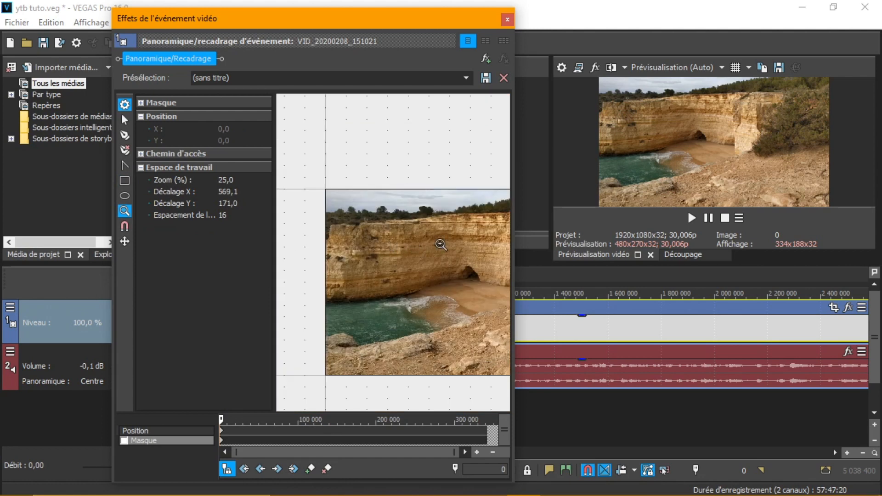
pyautogui.scroll(2, 441, 244)
pyautogui.scroll(-1, 427, 252)
pyautogui.click(125, 195)
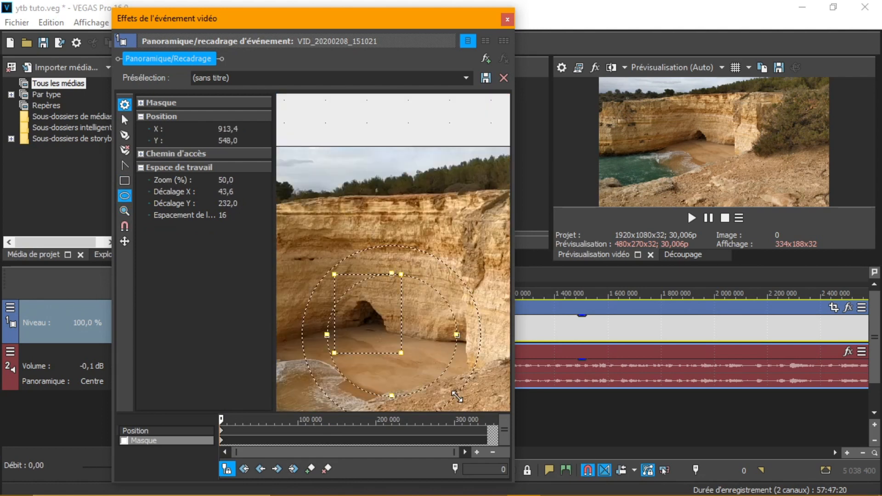
pyautogui.rightClick(420, 292)
pyautogui.click(437, 303)
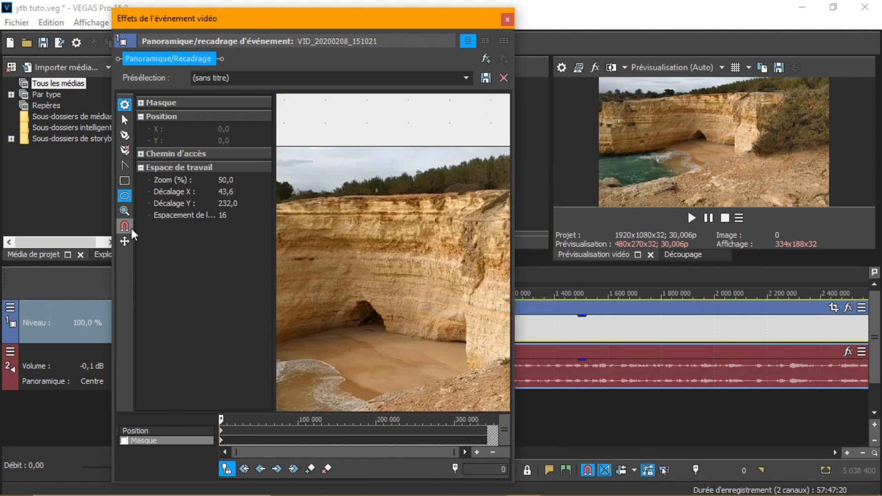
# Enable snapping, draw a small elliptical mask on the cliff just above the cave, and reset the mask.
pyautogui.moveTo(369, 273); pyautogui.dragTo(396, 305)
pyautogui.rightClick(431, 273)
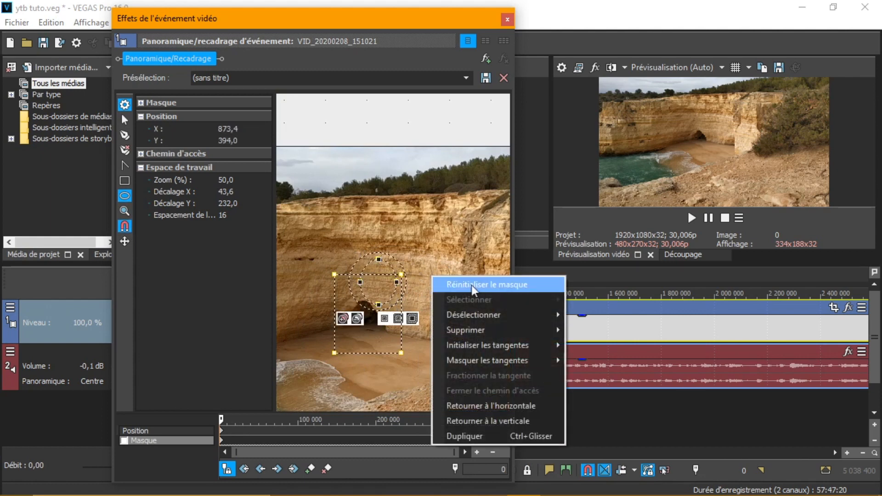
pyautogui.click(441, 278)
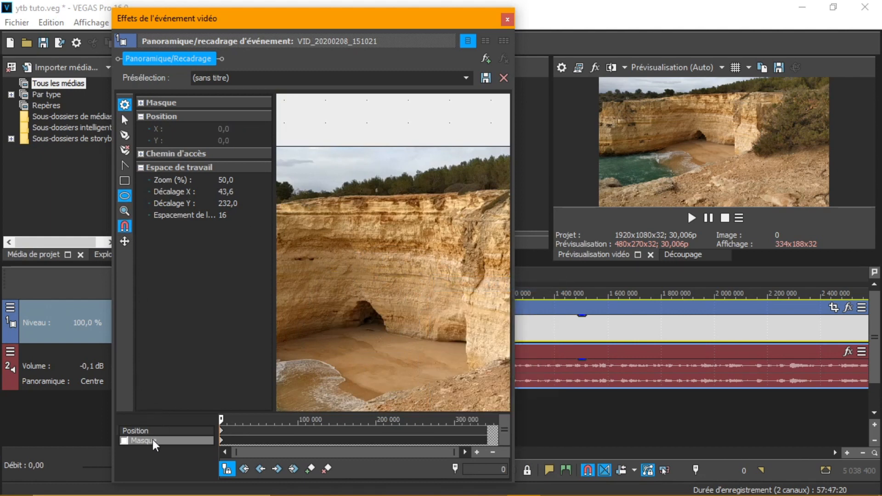
# Return to the clip's Position settings.
pyautogui.click(166, 430)
pyautogui.scroll(-2, 400, 213)
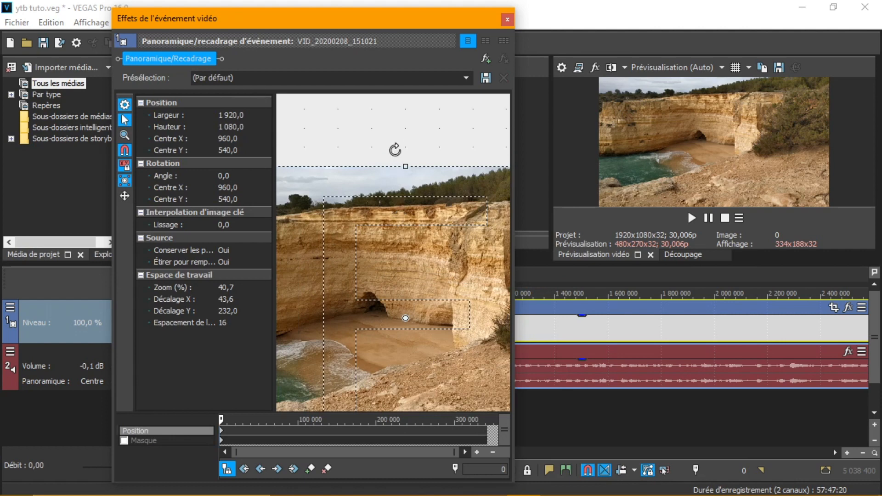
pyautogui.scroll(-5, 395, 255)
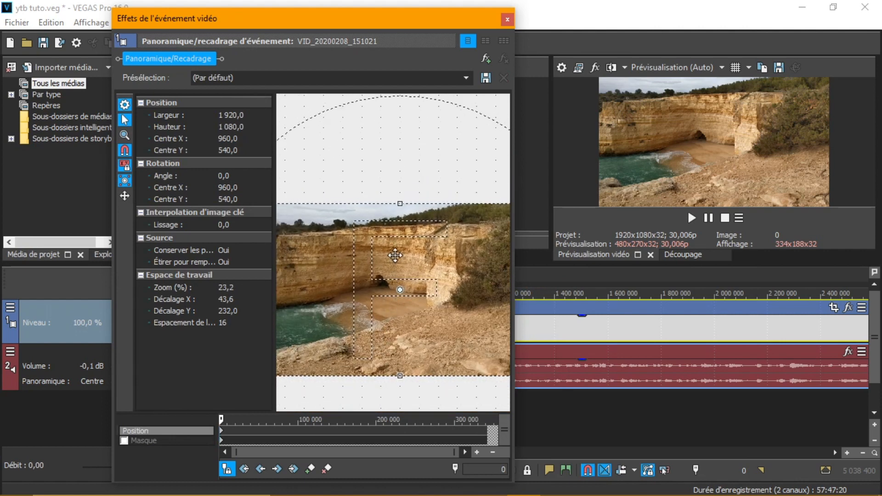
# Apply the "WEBCAM DIOWTE" preset to the cave clip's pan/crop.
pyautogui.scroll(-1, 395, 255)
pyautogui.click(465, 78)
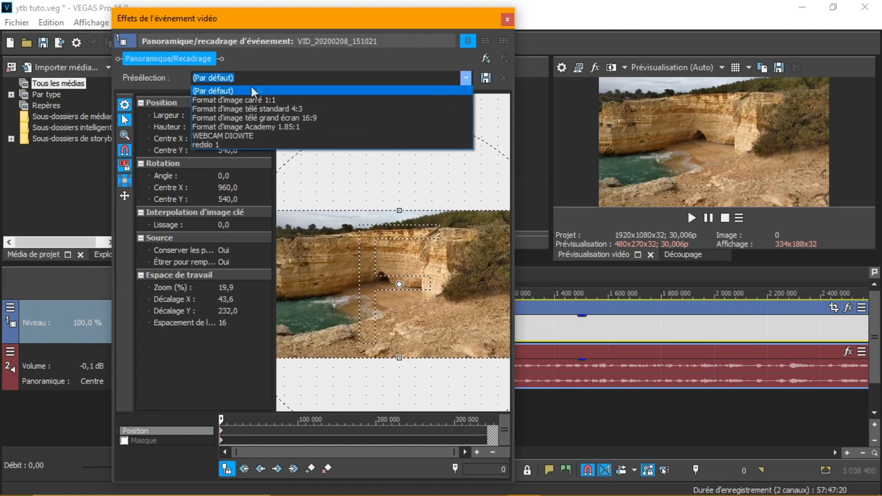
pyautogui.click(235, 136)
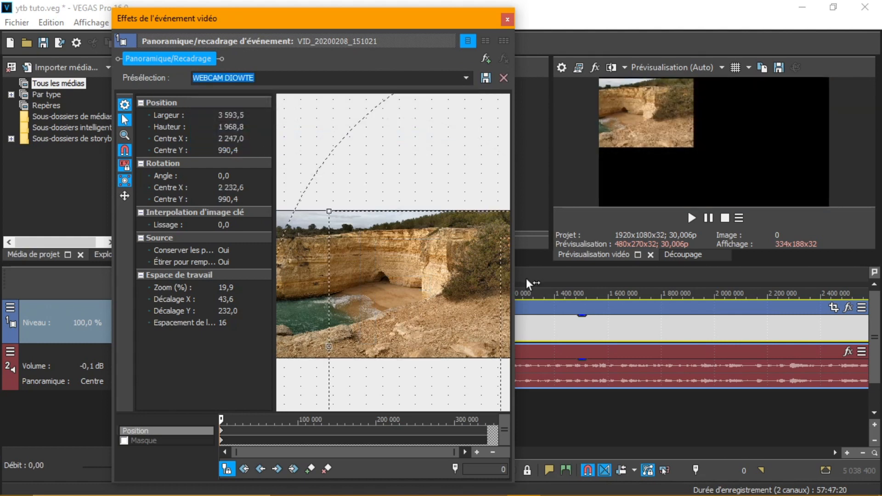
# Mask the clip with a large ellipse around the cave and move its Position frame to centre X 2 400,0 and centre Y 1 147,5.
pyautogui.scroll(-3, 395, 344)
pyautogui.click(220, 444)
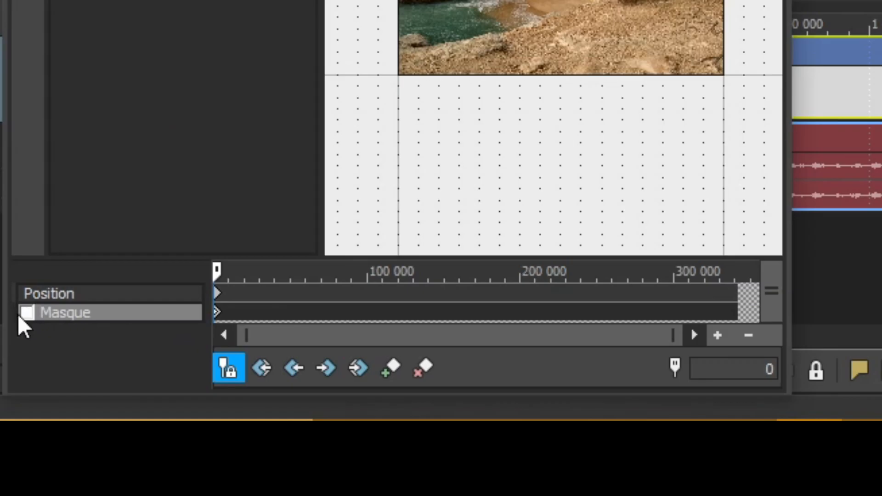
pyautogui.click(26, 313)
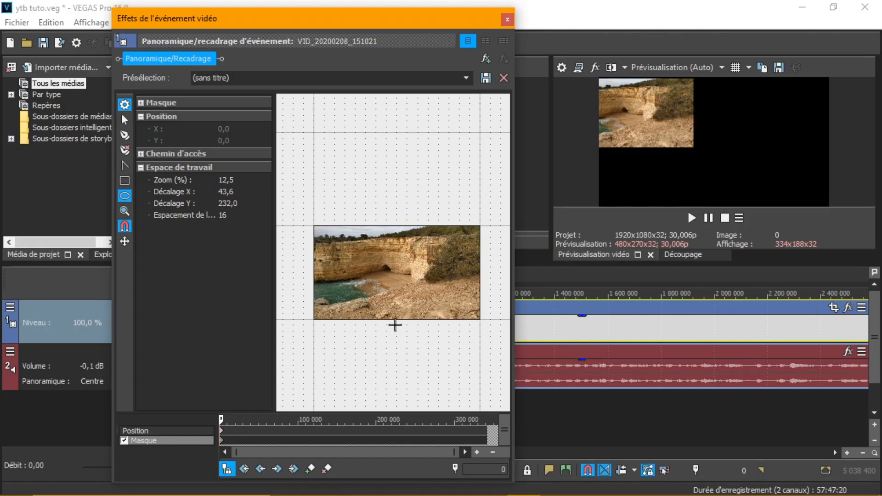
pyautogui.moveTo(332, 232); pyautogui.dragTo(493, 346)
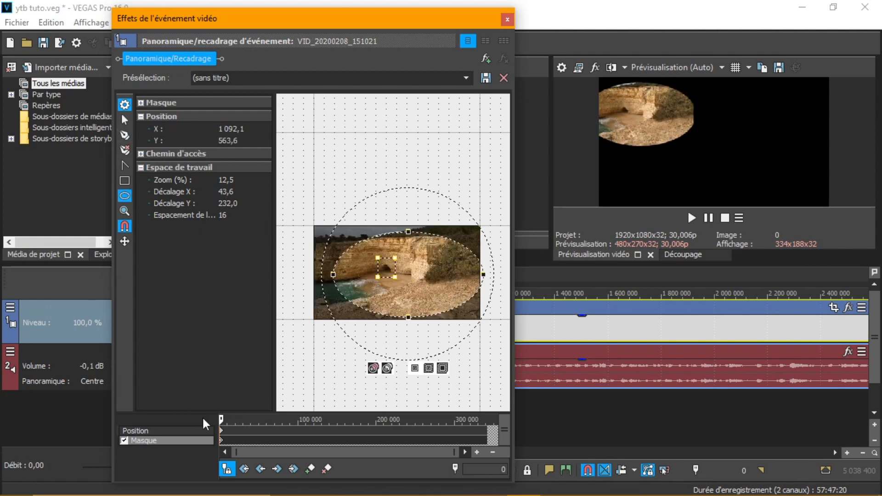
pyautogui.click(203, 432)
pyautogui.moveTo(410, 282); pyautogui.dragTo(423, 296)
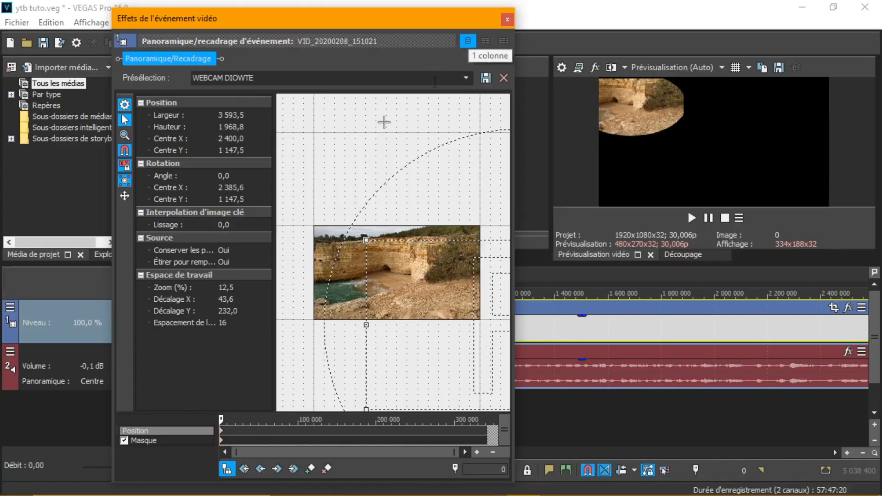
# Restore the clip's default Position framing, and reset the elliptical mask before closing its pan/crop settings.
pyautogui.rightClick(457, 271)
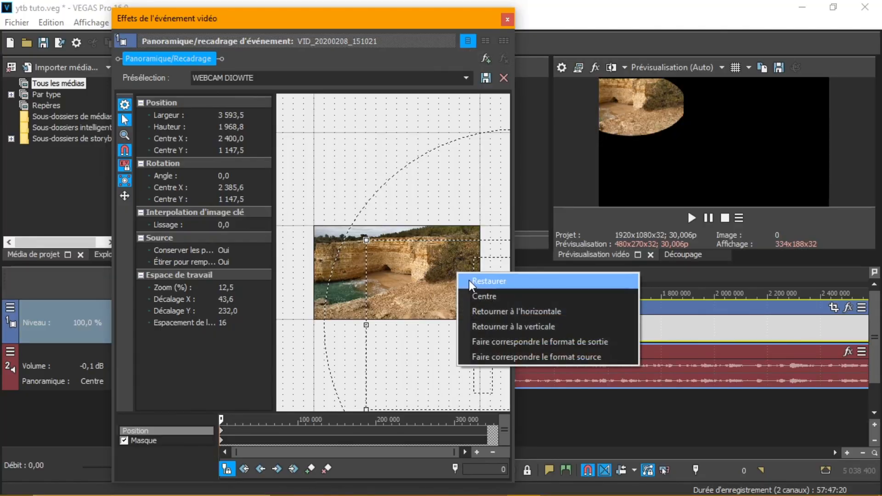
pyautogui.click(473, 280)
pyautogui.click(143, 440)
pyautogui.rightClick(407, 256)
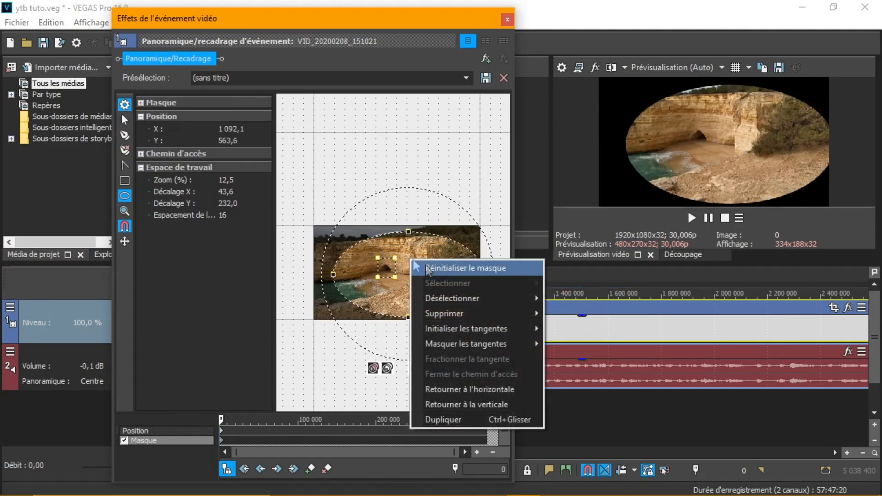
pyautogui.click(441, 264)
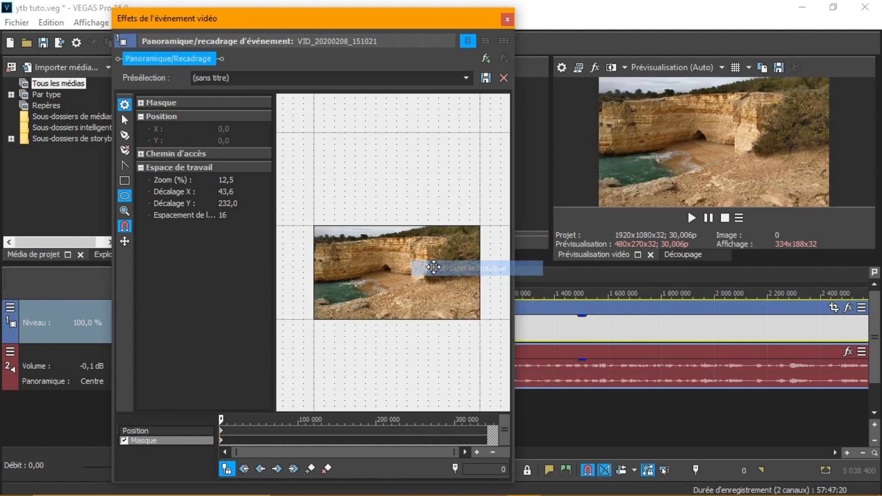
pyautogui.click(507, 19)
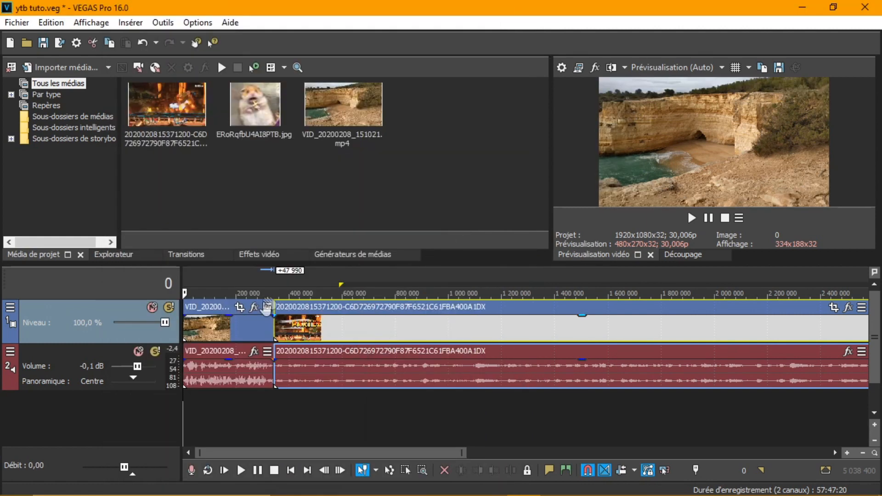
# Move the second clip farther along the timeline and place the hamster image on a new track above VID_20200208_151021.
pyautogui.moveTo(254, 324); pyautogui.dragTo(396, 301)
pyautogui.moveTo(269, 122); pyautogui.dragTo(319, 303)
pyautogui.click(302, 281)
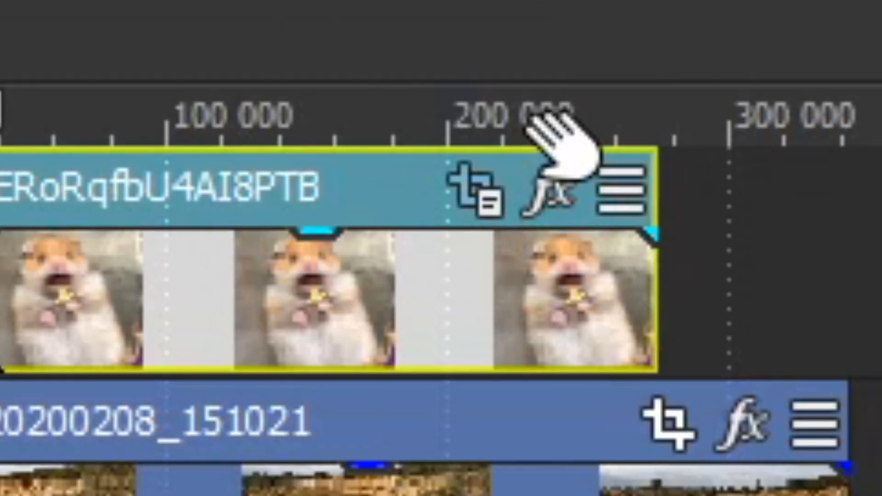
# Open the video effects chooser for the hamster image and enlarge its window to fill the screen.
pyautogui.click(555, 212)
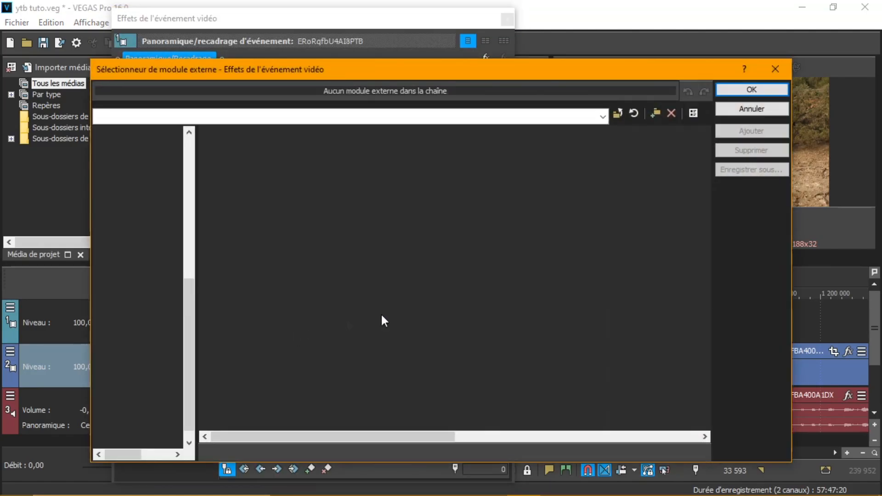
pyautogui.moveTo(447, 66); pyautogui.dragTo(359, 18)
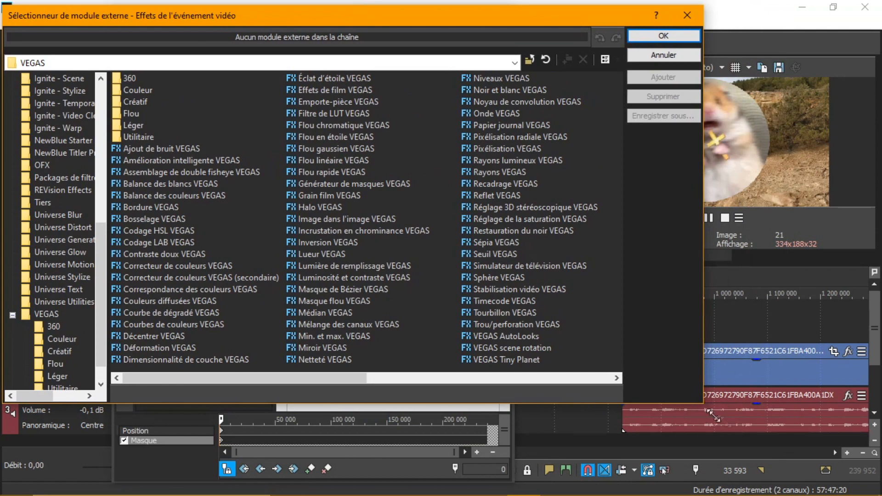
pyautogui.moveTo(693, 395); pyautogui.dragTo(880, 494)
# Browse the available plug-ins in the VEGAS folder and through the full Effets list.
pyautogui.scroll(6, 56, 173)
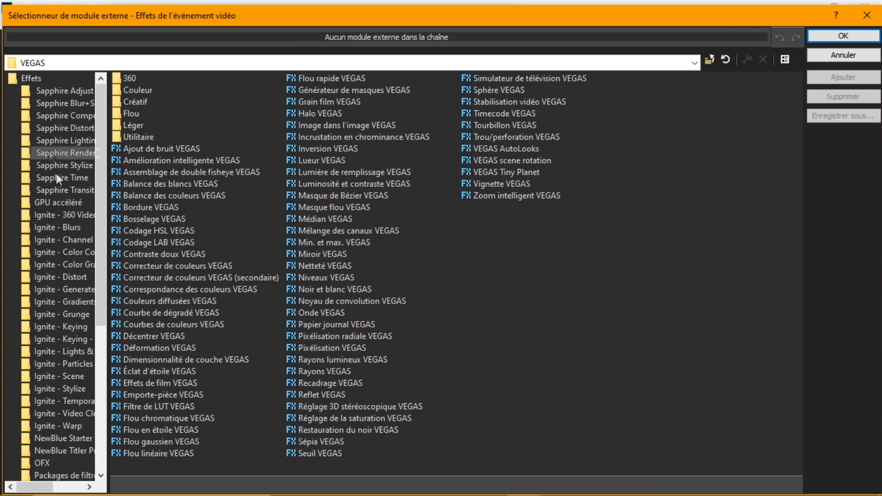
pyautogui.click(13, 78)
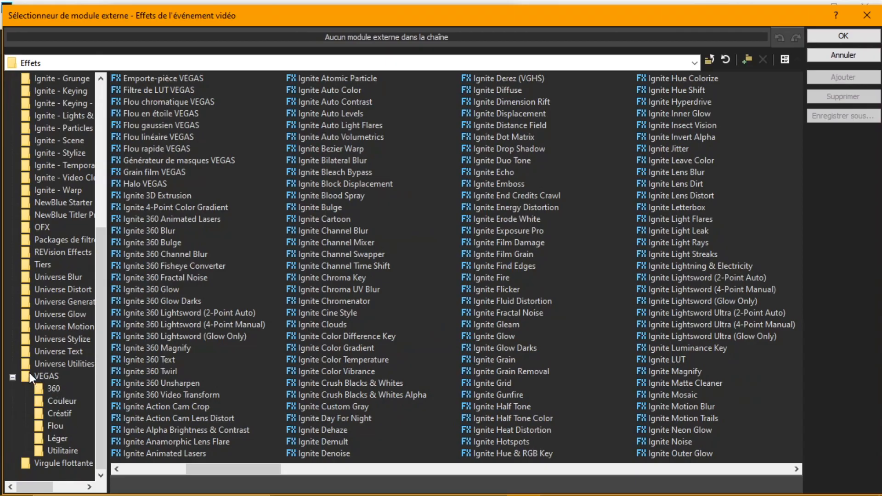
pyautogui.click(29, 373)
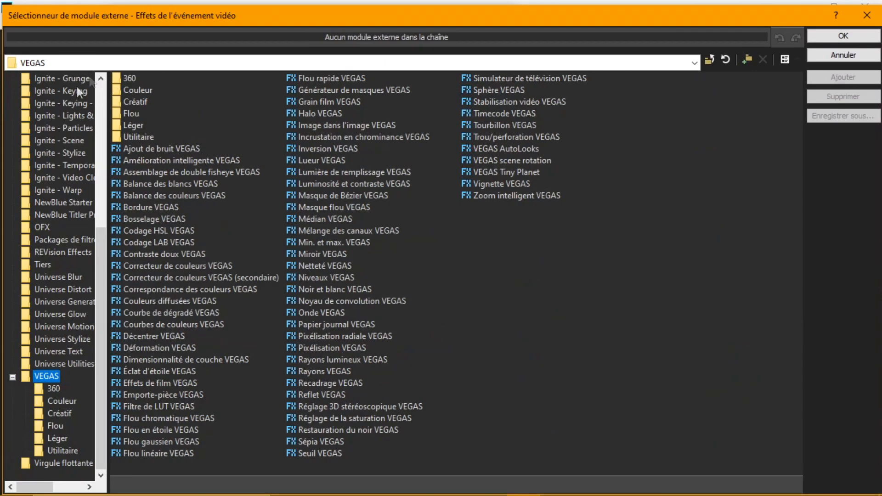
pyautogui.scroll(6, 22, 188)
pyautogui.click(32, 79)
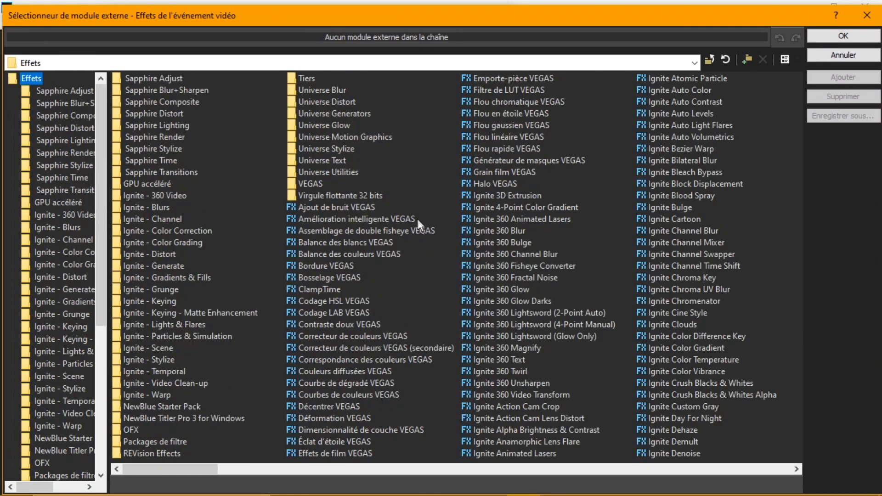
pyautogui.scroll(-10, 420, 222)
pyautogui.scroll(10, 399, 275)
pyautogui.scroll(-2, 500, 200)
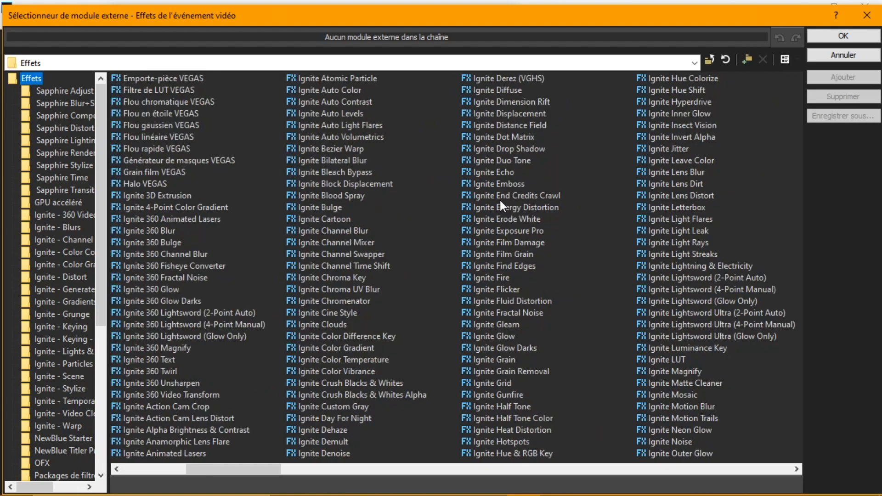
pyautogui.scroll(-5, 499, 159)
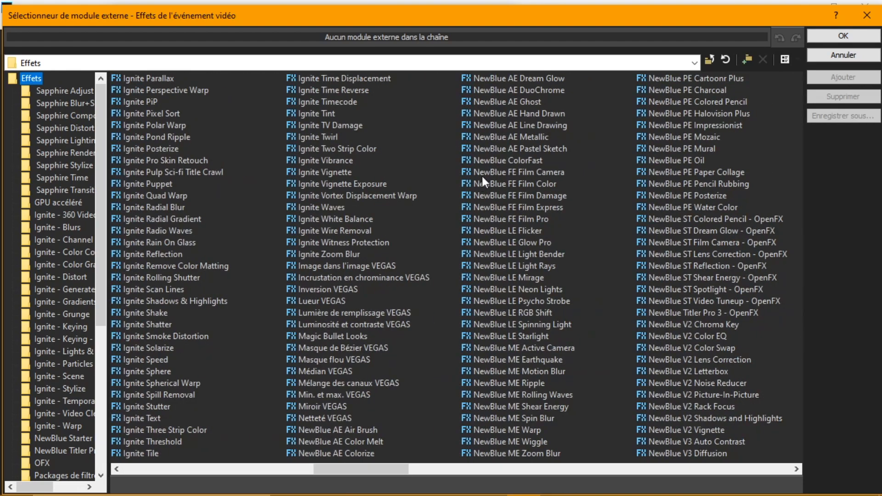
pyautogui.scroll(-8, 482, 182)
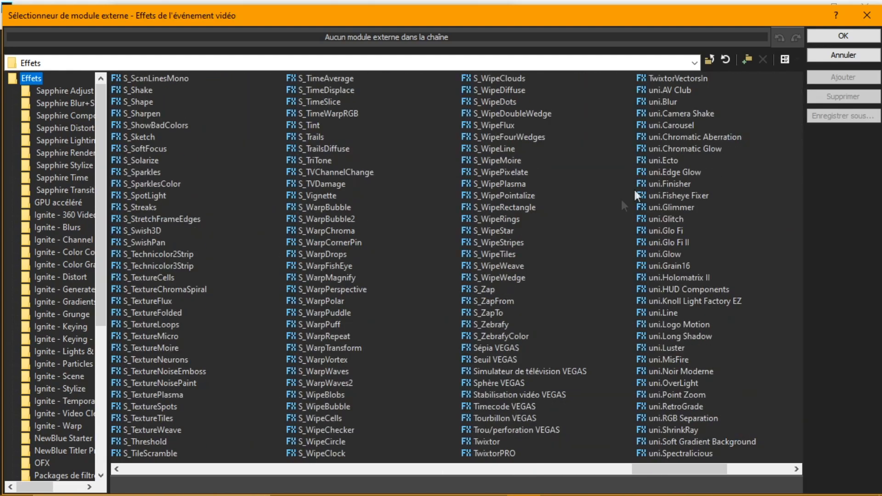
pyautogui.scroll(-3, 635, 195)
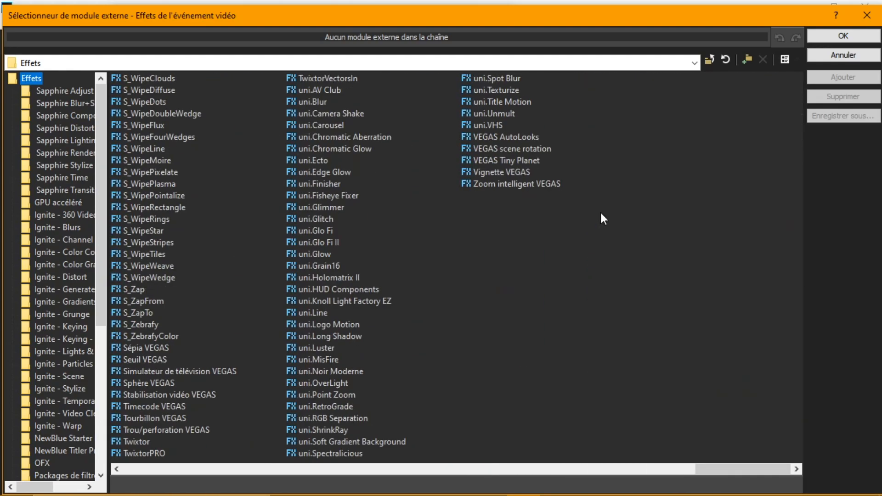
# Add the uni.Ecto effect to the hamster image and reposition its settings window away from the preview.
pyautogui.doubleClick(317, 160)
pyautogui.click(843, 36)
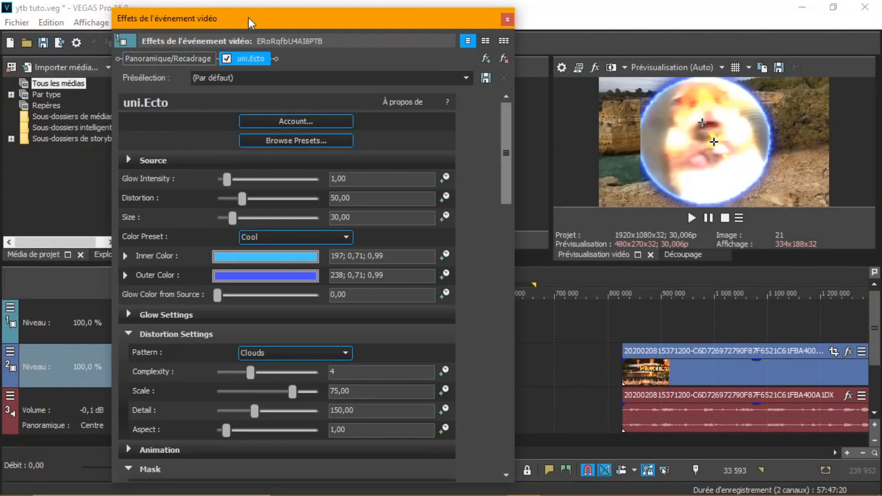
pyautogui.moveTo(245, 6); pyautogui.dragTo(245, 2)
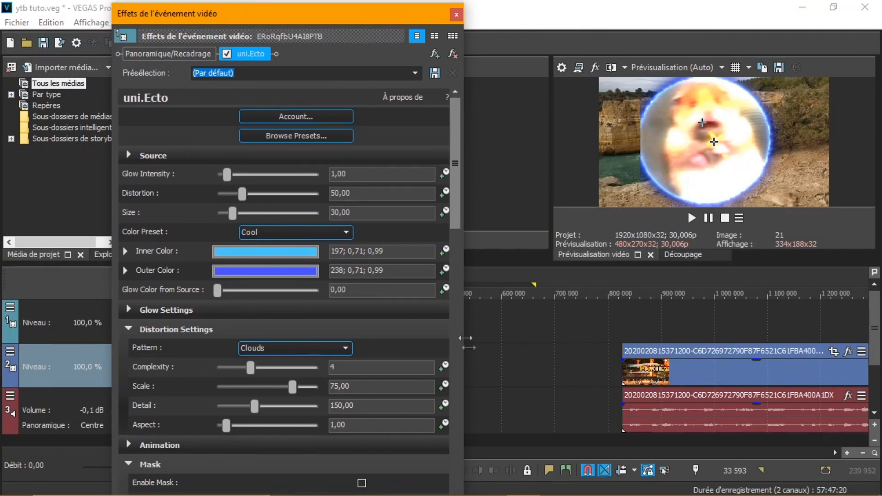
pyautogui.click(584, 329)
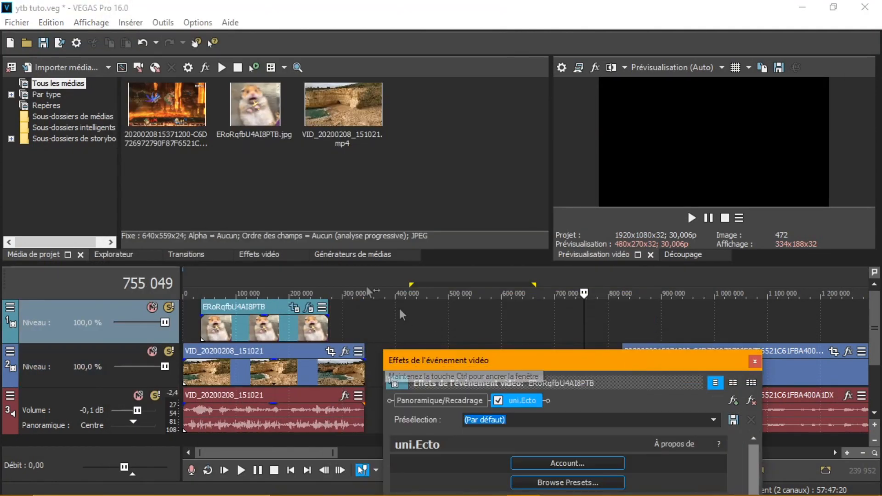
pyautogui.moveTo(523, 360); pyautogui.dragTo(222, 11)
# Compare the hamster image's Panoramique/Recadrage settings with its uni.Ecto effect settings.
pyautogui.click(175, 60)
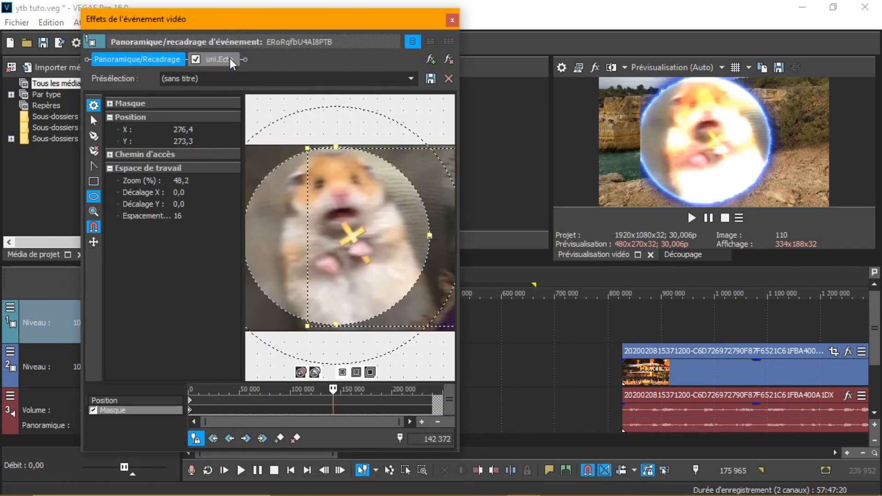
pyautogui.click(228, 59)
pyautogui.click(155, 58)
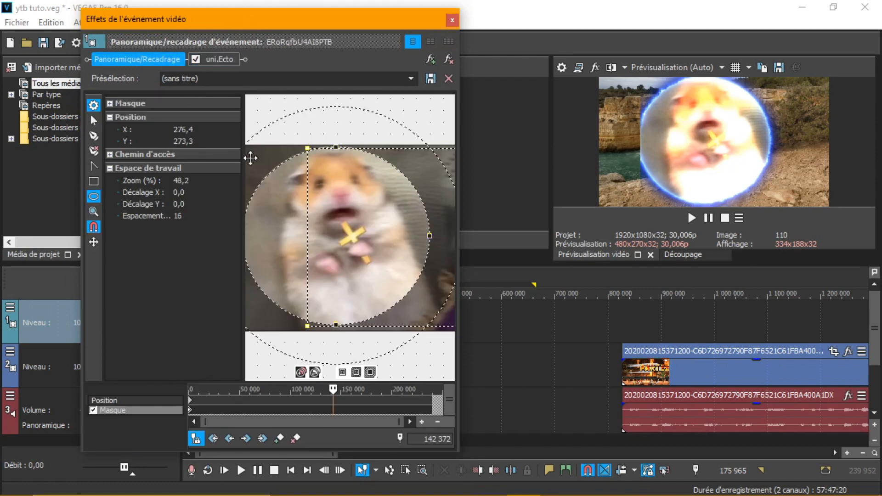
pyautogui.click(219, 59)
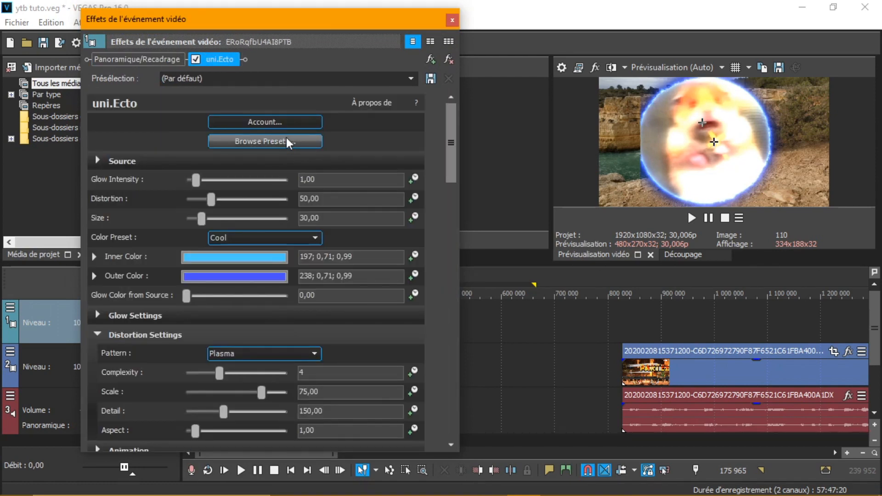
# Apply the Outline preset to the image's uni.Ecto effect.
pyautogui.click(287, 138)
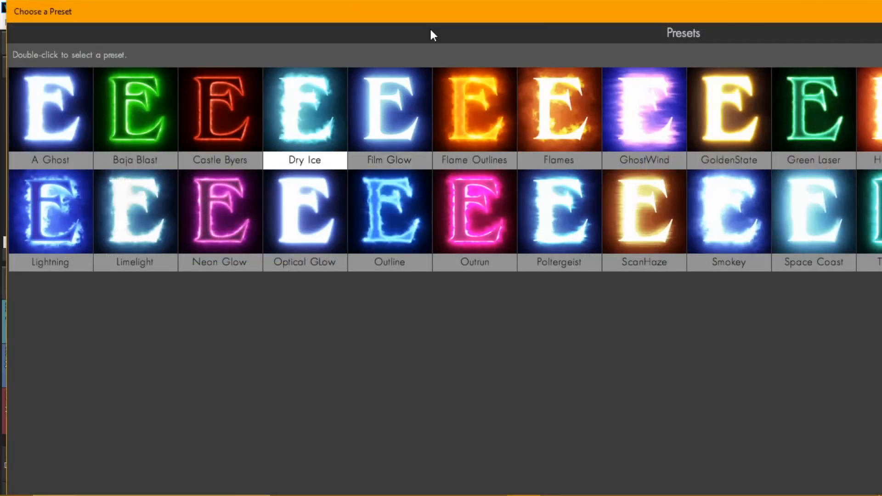
pyautogui.doubleClick(431, 18)
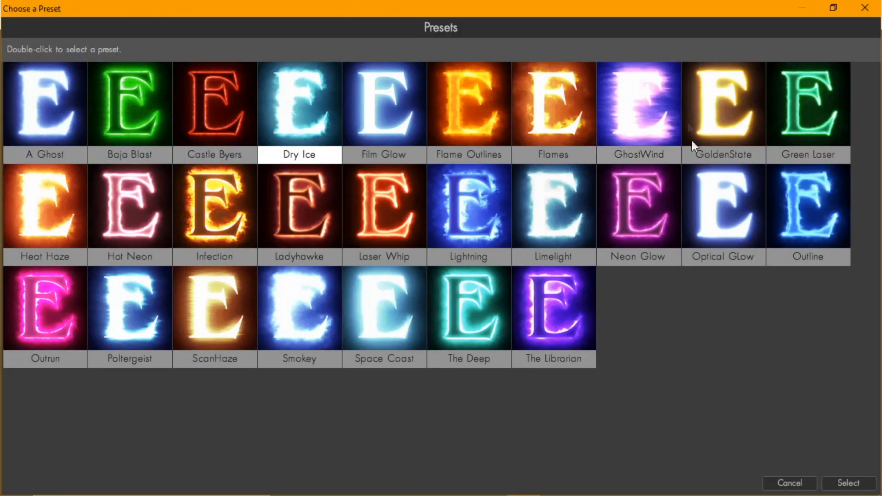
pyautogui.doubleClick(803, 221)
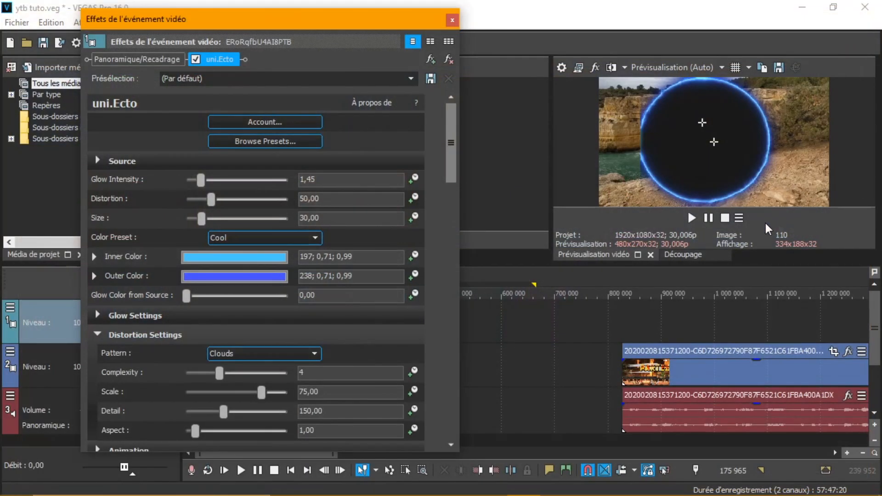
# Replace the uni.Ecto look with the A Ghost preset.
pyautogui.click(277, 141)
pyautogui.doubleClick(27, 107)
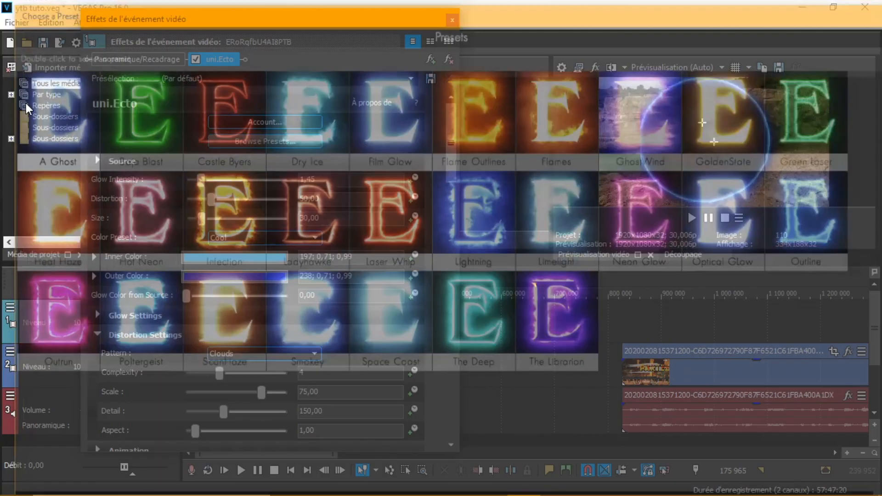
# Expand uni.Ecto's Animation and Glow Settings and set Post Glow to 0,00.
pyautogui.scroll(-1, 123, 323)
pyautogui.scroll(-2, 123, 323)
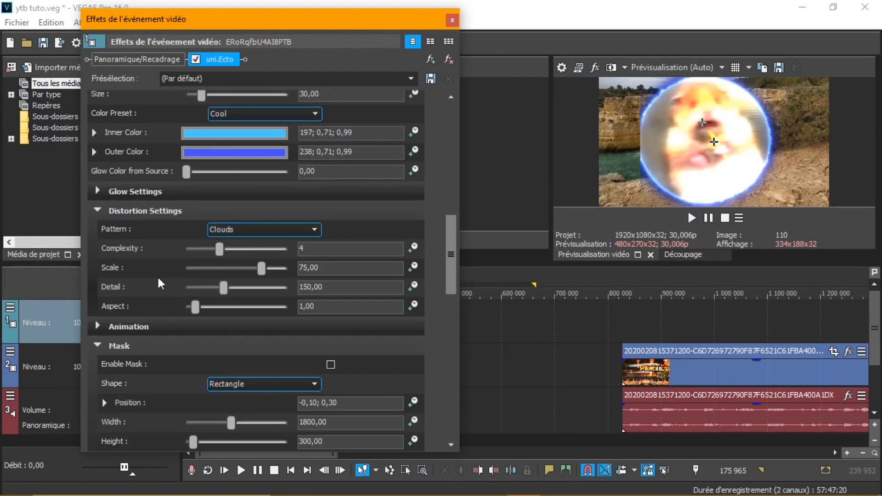
pyautogui.click(103, 322)
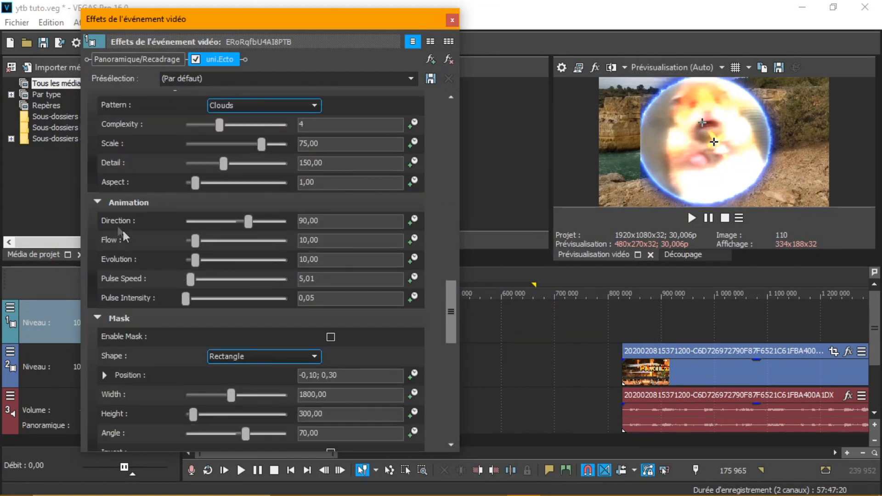
pyautogui.scroll(2, 119, 227)
pyautogui.click(99, 166)
pyautogui.scroll(-1, 294, 429)
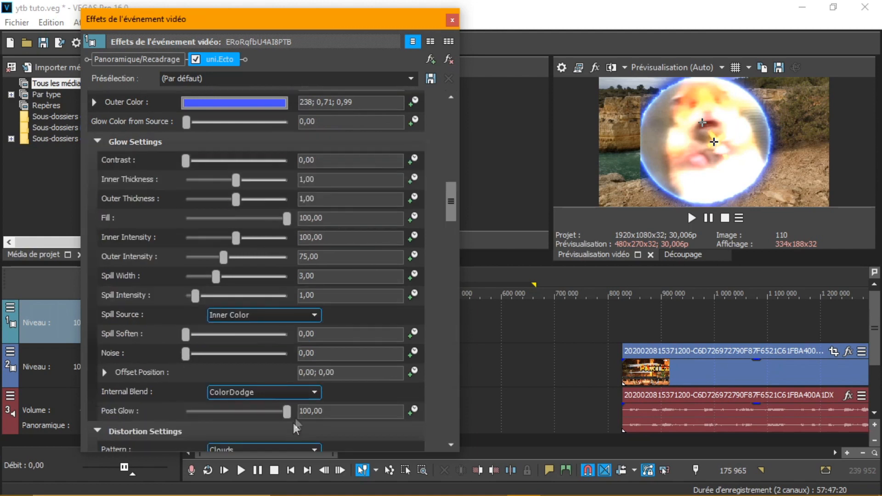
pyautogui.moveTo(292, 411); pyautogui.dragTo(102, 448)
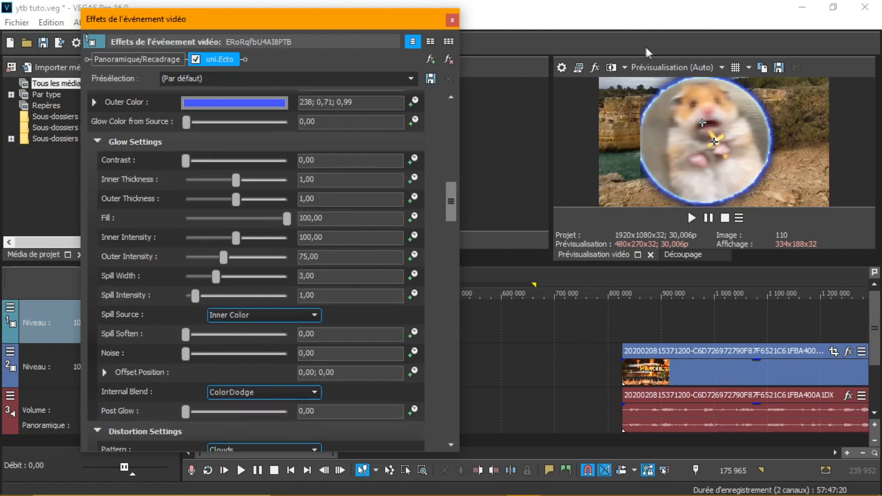
# Preview the glowing hamster image in playback and save its uni.Ecto settings as the preset BBitier.
pyautogui.scroll(1, 389, 61)
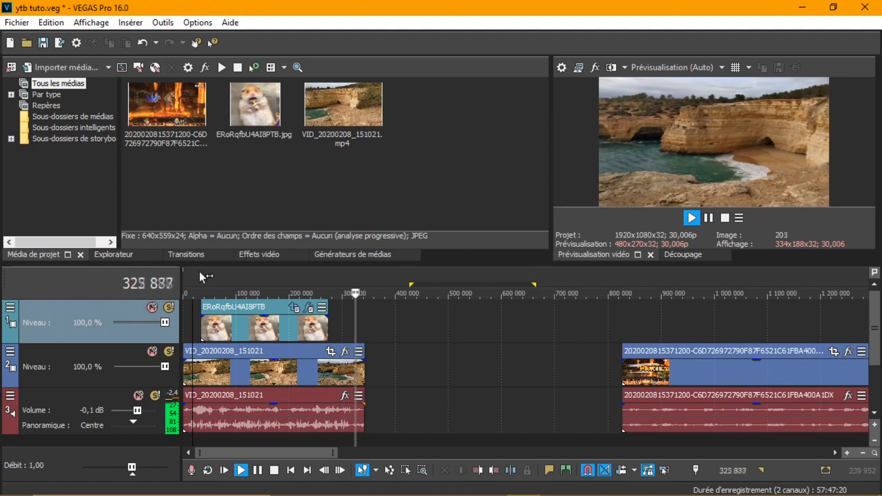
pyautogui.click(691, 219)
pyautogui.click(308, 307)
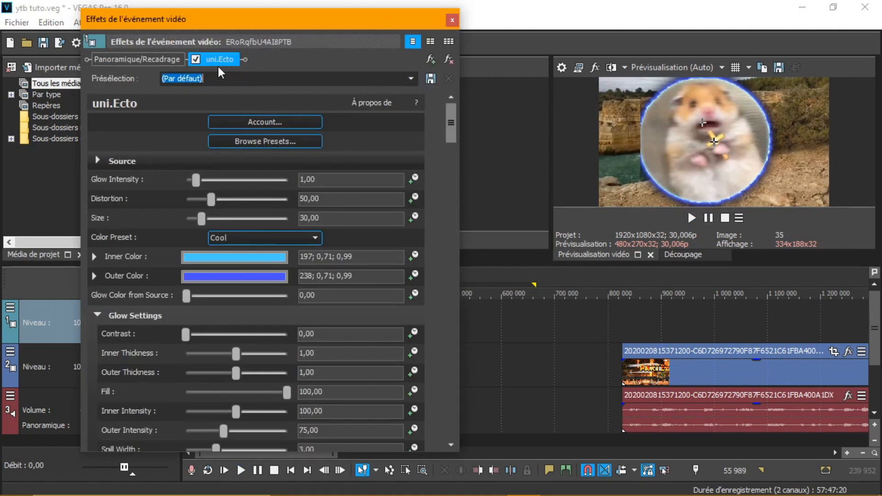
pyautogui.press('BackSpace')
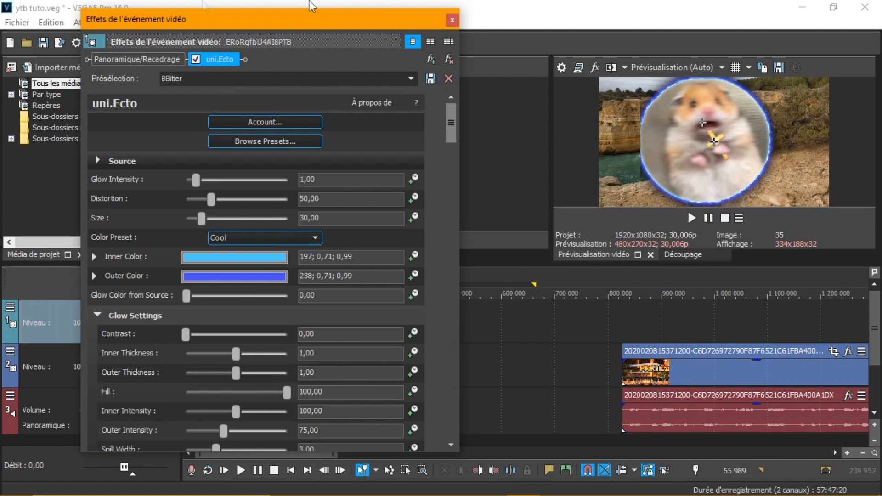
pyautogui.click(430, 79)
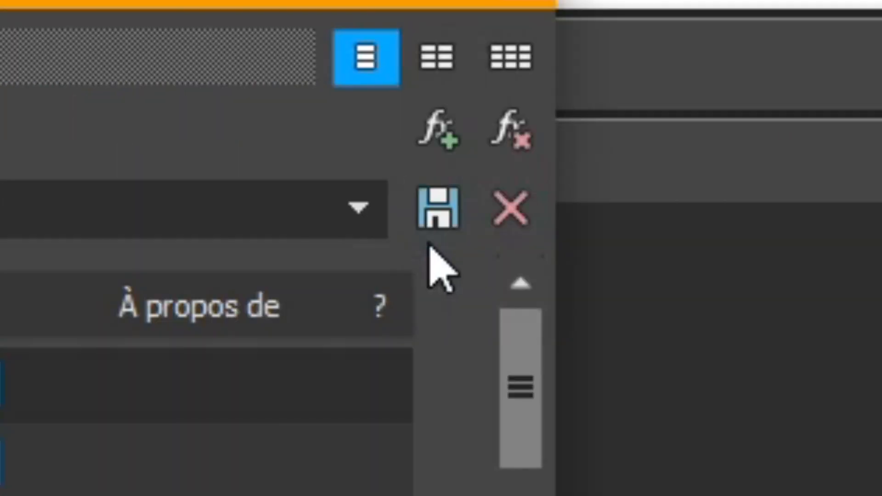
# Switch uni.Ecto between the BBitier and (Par défaut) presets and remove the effect from the hamster image.
pyautogui.click(283, 79)
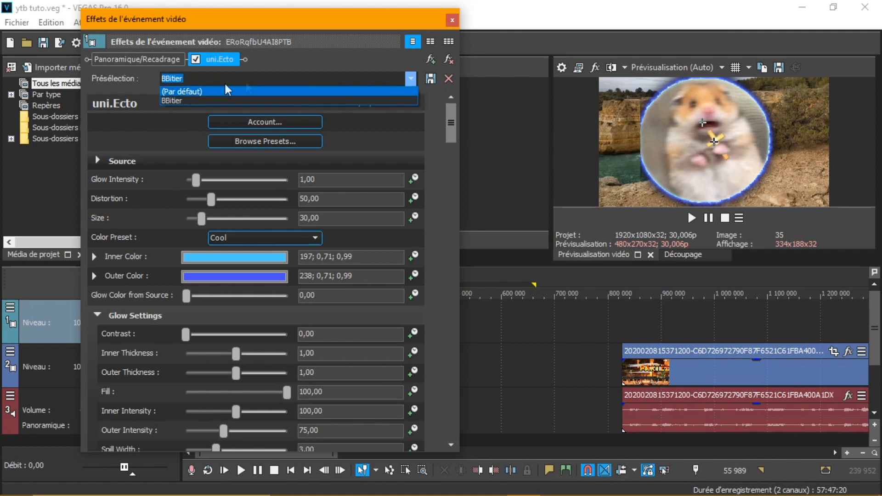
pyautogui.click(215, 99)
pyautogui.click(410, 78)
pyautogui.click(410, 79)
pyautogui.click(410, 79)
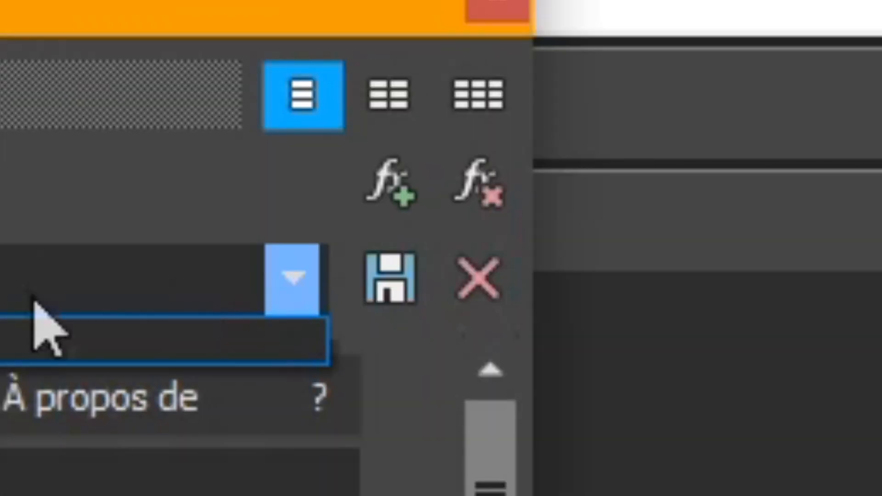
pyautogui.click(41, 340)
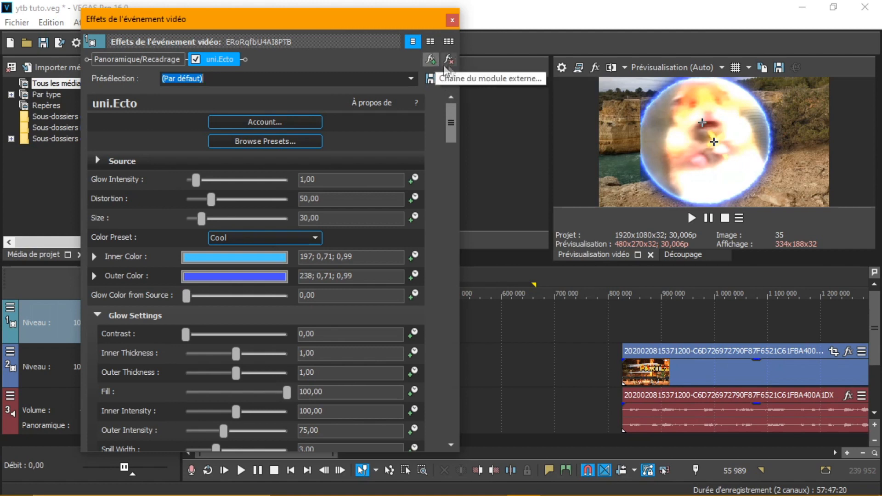
pyautogui.click(450, 60)
pyautogui.click(451, 10)
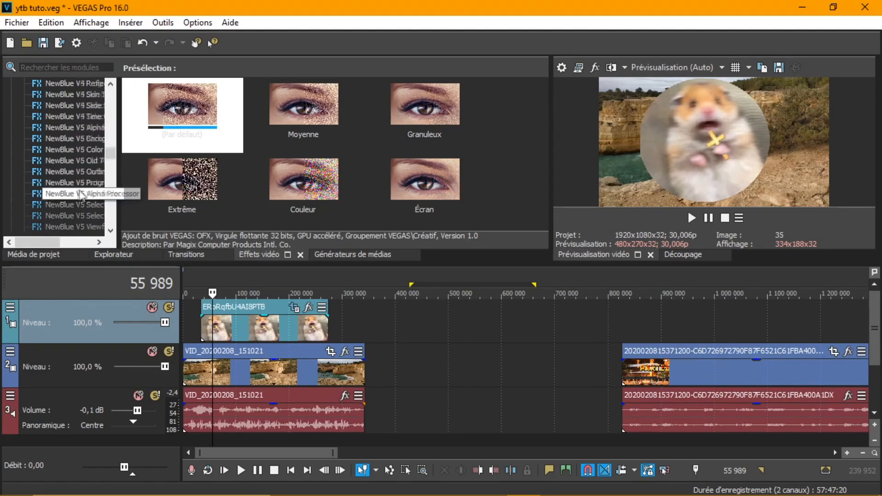
# Apply the S_Shake effect with the earrape preset to the hamster image's whole video track.
pyautogui.scroll(-5, 60, 184)
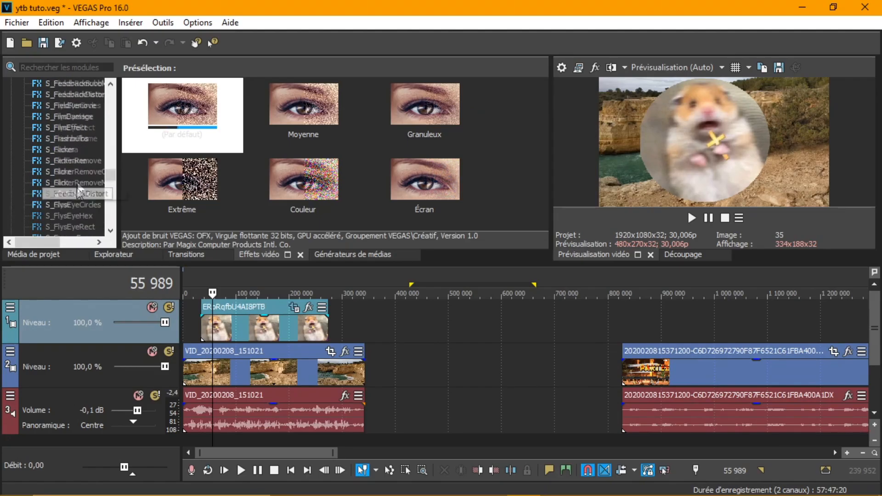
pyautogui.scroll(-20, 98, 140)
pyautogui.scroll(16, 87, 138)
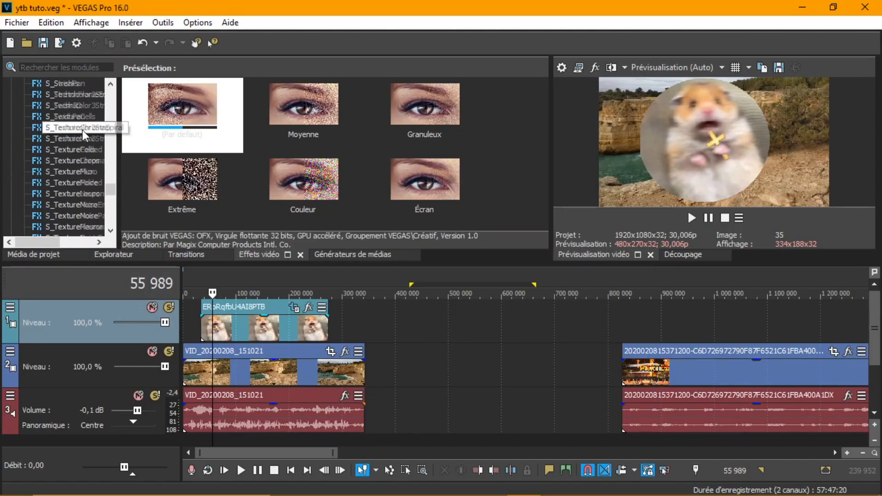
pyautogui.scroll(3, 81, 134)
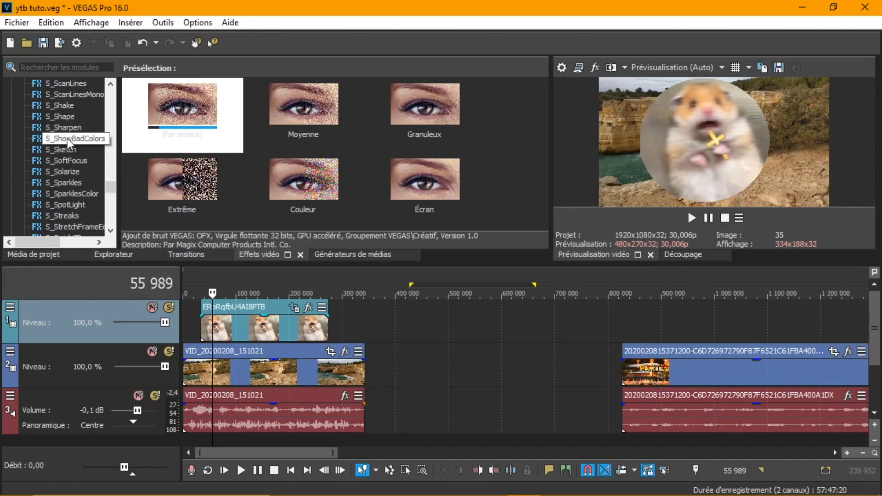
pyautogui.click(65, 105)
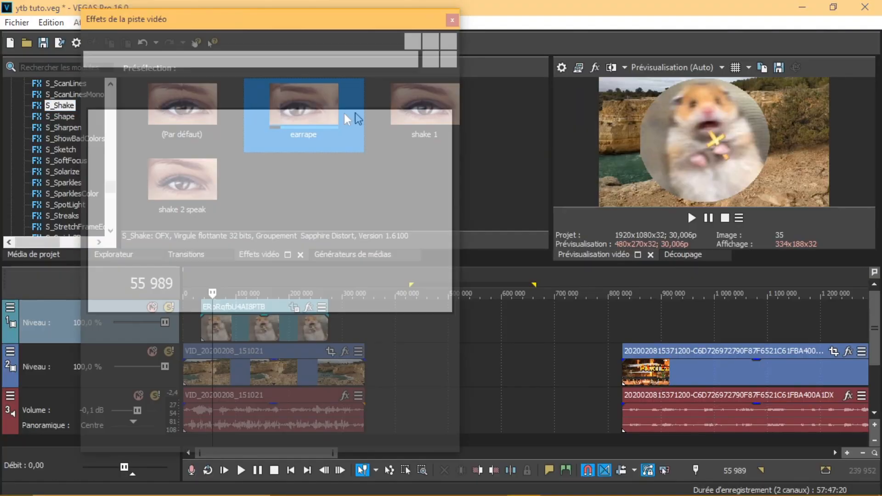
pyautogui.moveTo(344, 114); pyautogui.dragTo(276, 321)
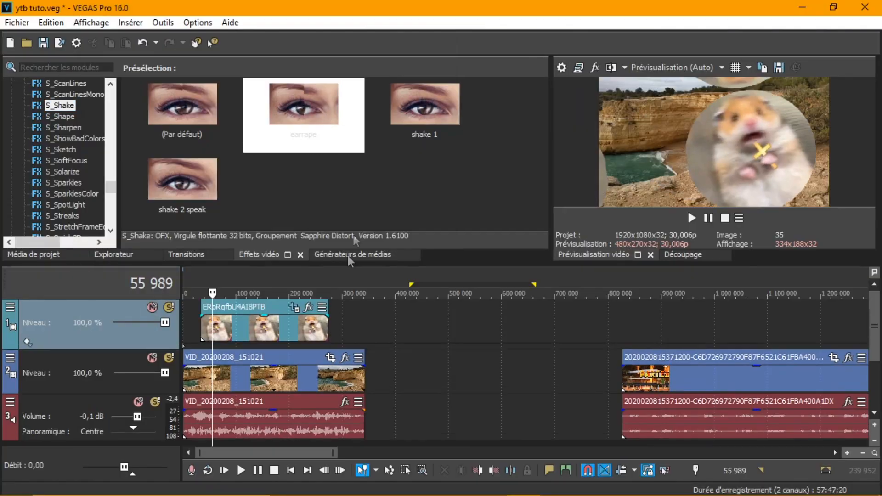
# Check the hamster image's own event effects and remove S_Shake from its video track.
pyautogui.scroll(3, 437, 328)
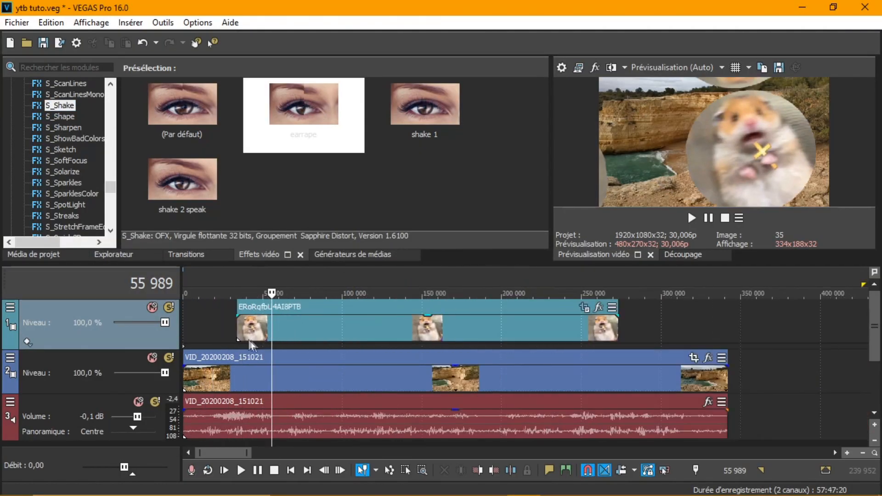
pyautogui.click(252, 341)
pyautogui.scroll(-6, 633, 354)
pyautogui.scroll(6, 638, 340)
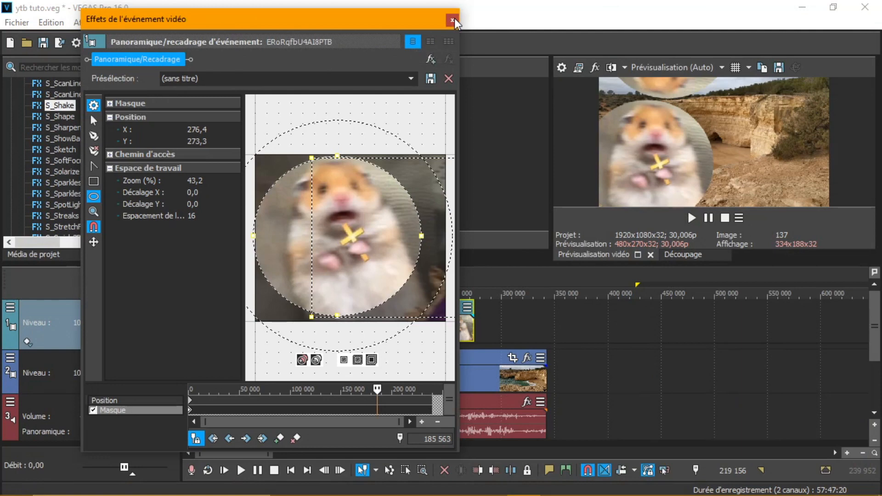
pyautogui.click(456, 18)
pyautogui.click(10, 307)
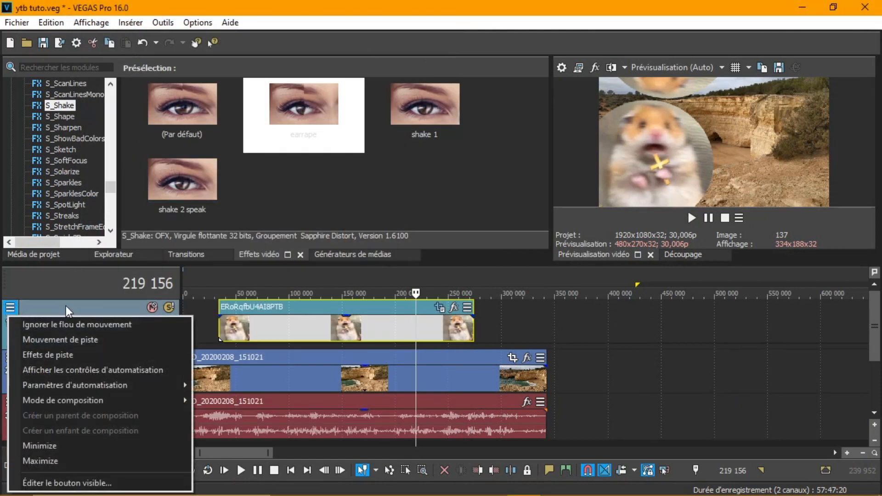
pyautogui.click(47, 355)
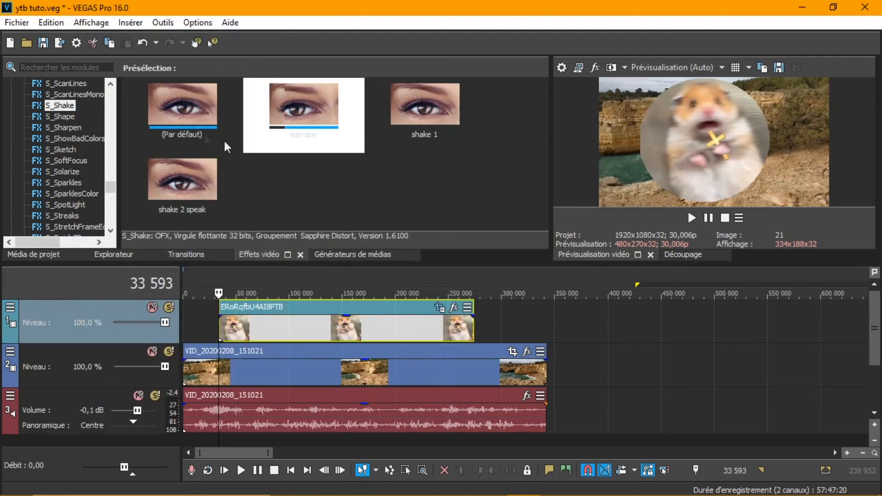
# Apply the S_Shake effect with the shake 1 preset to the hamster image event.
pyautogui.click(443, 150)
pyautogui.click(182, 180)
pyautogui.click(182, 104)
pyautogui.click(303, 105)
pyautogui.click(467, 99)
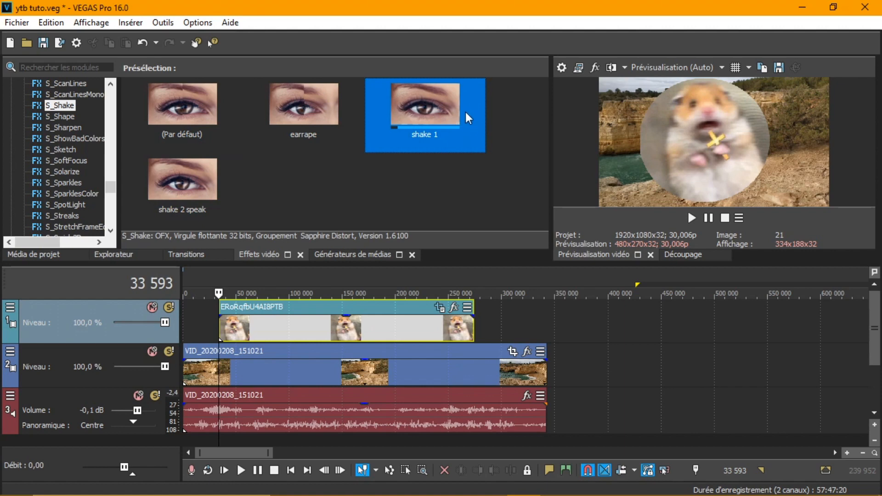
pyautogui.doubleClick(420, 145)
pyautogui.click(454, 23)
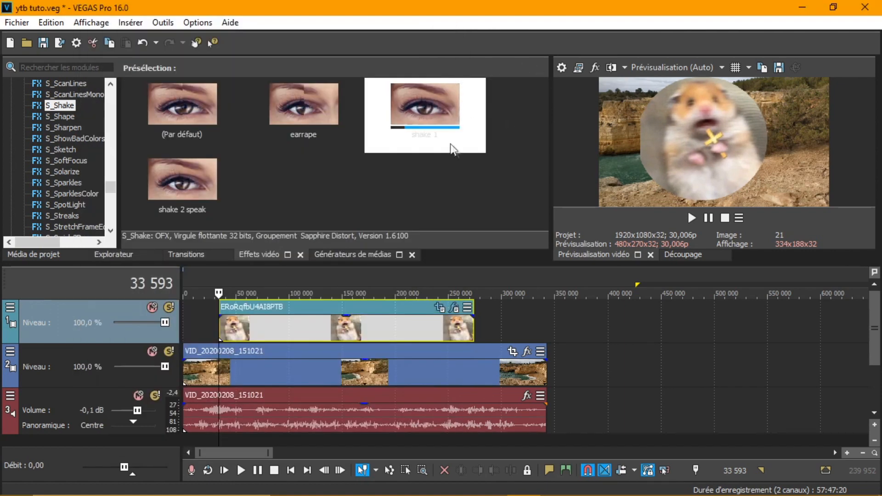
# Add a second S_Shake effect with the shake 1 preset to the hamster image and preview the shaking.
pyautogui.click(407, 95)
pyautogui.moveTo(406, 95); pyautogui.dragTo(577, 252)
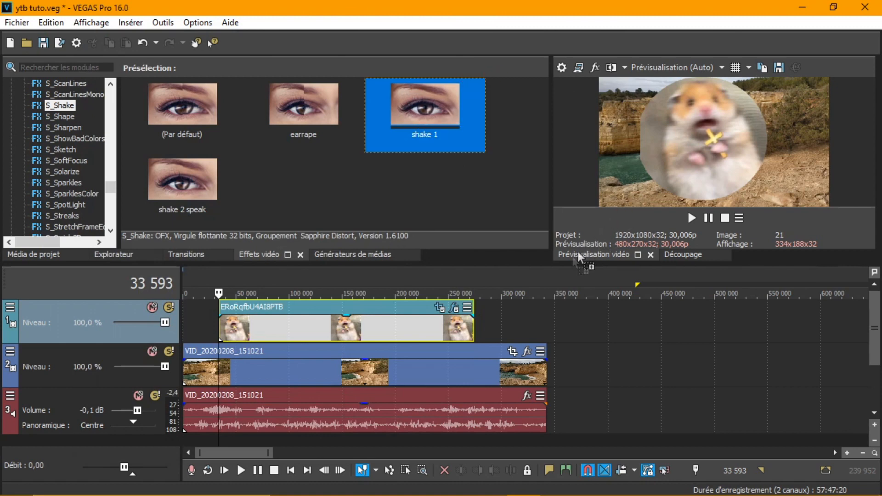
pyautogui.moveTo(437, 318); pyautogui.dragTo(404, 329)
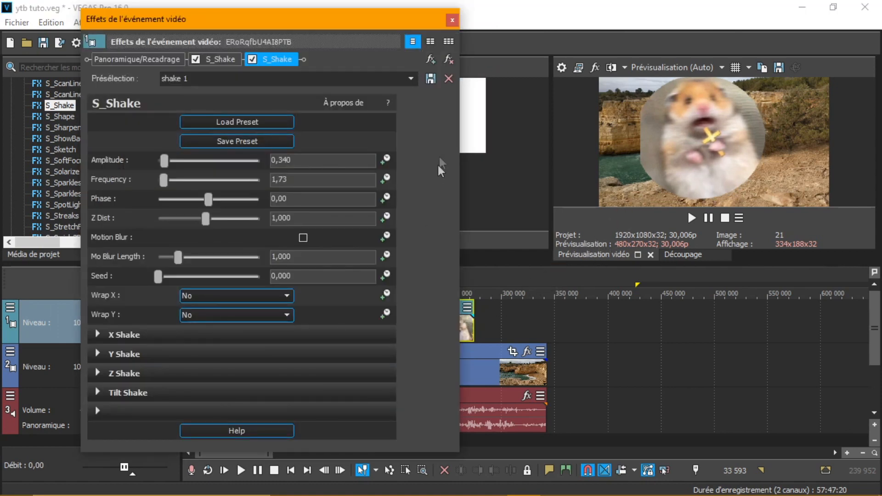
pyautogui.click(452, 20)
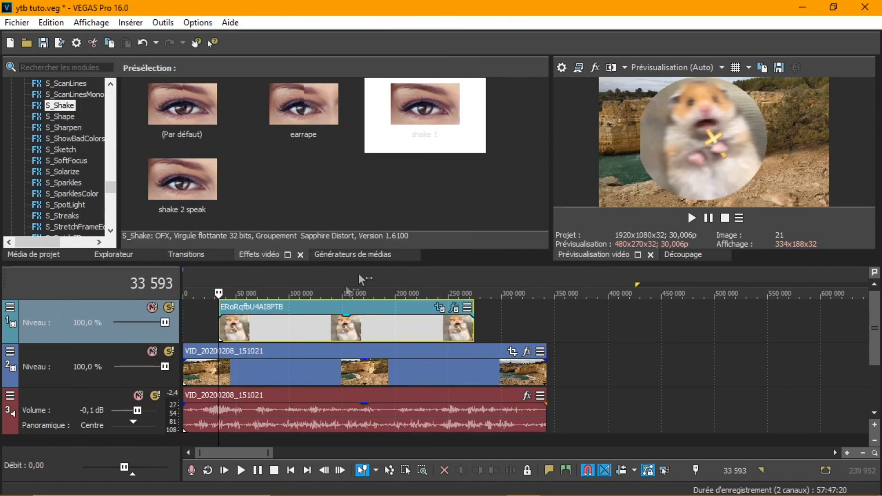
pyautogui.click(712, 220)
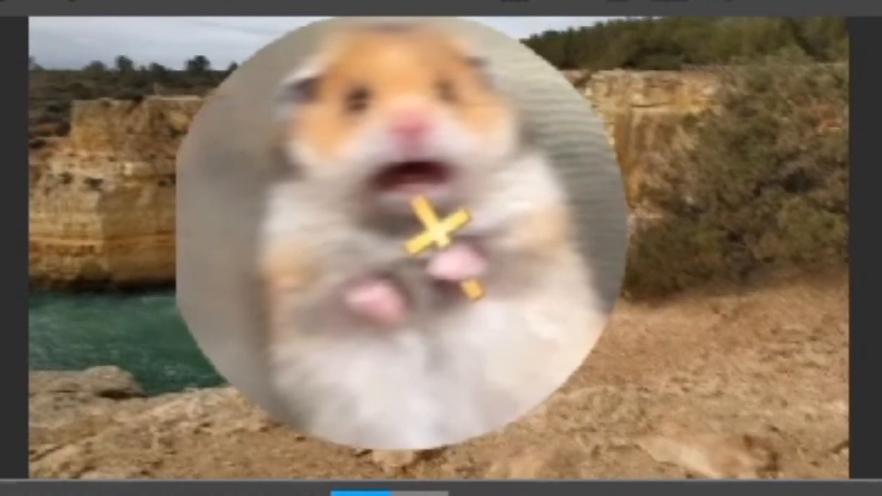
pyautogui.click(419, 494)
# Browse the video effects list, including the Sapphire and Universe categories.
pyautogui.scroll(-20, 20, 158)
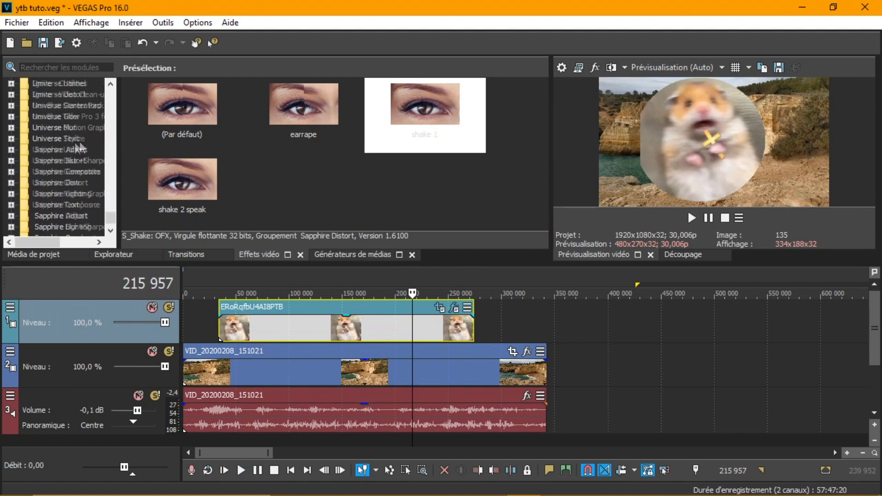
pyautogui.scroll(-5, 80, 148)
pyautogui.scroll(10, 63, 150)
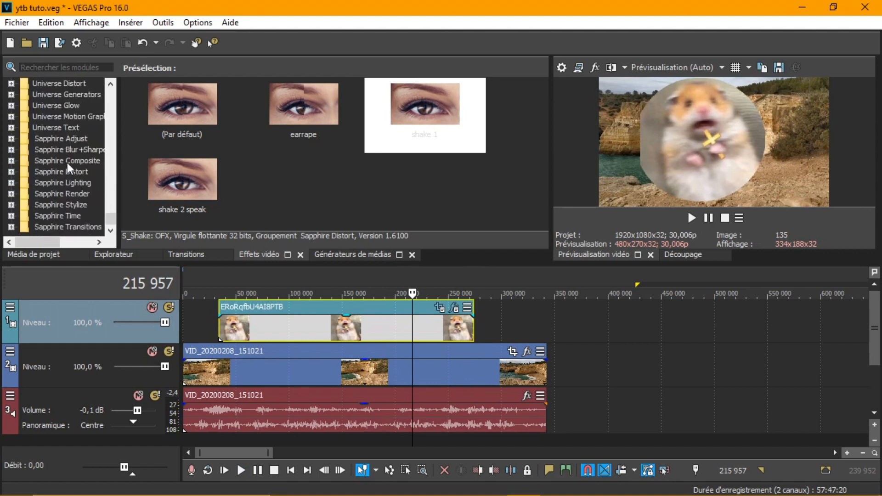
pyautogui.scroll(3, 66, 163)
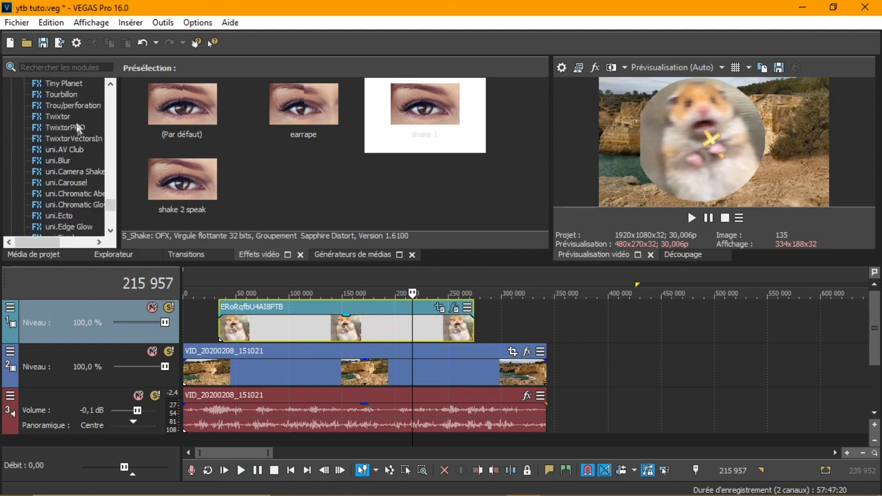
pyautogui.scroll(6, 67, 111)
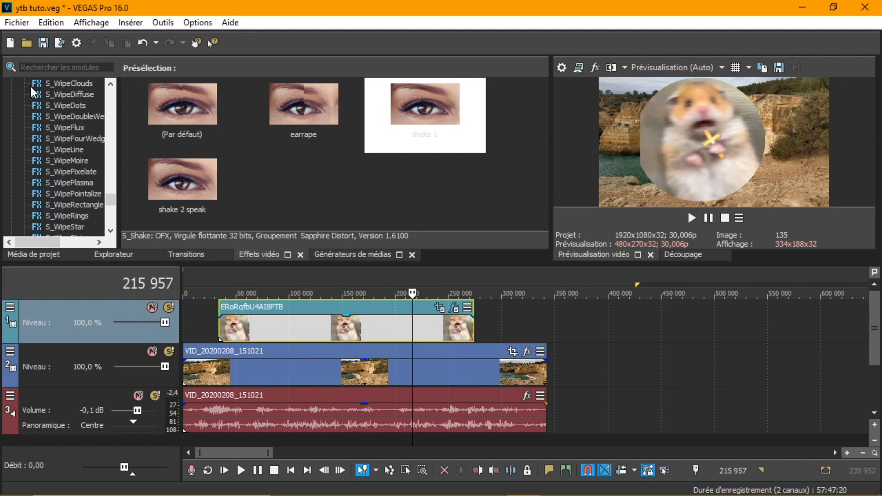
pyautogui.scroll(20, 60, 145)
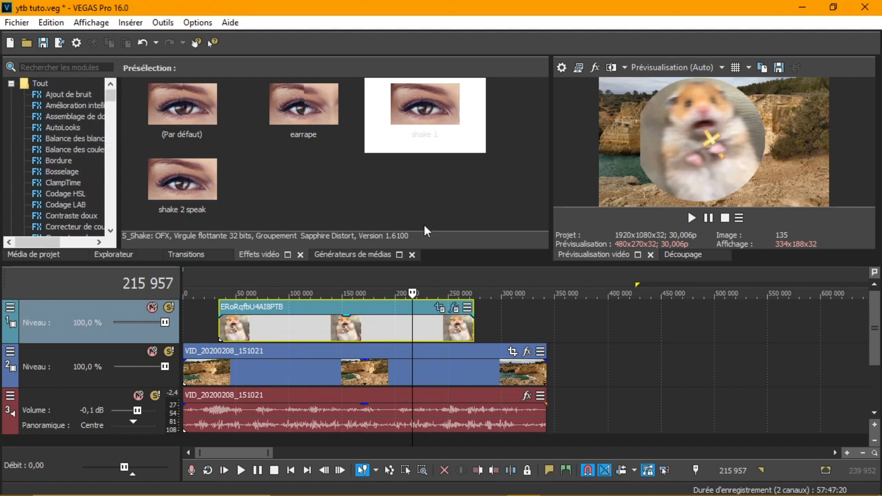
# Delete the hamster image and move the gameplay clip directly against the end of the VID_20200208_151021 clip.
pyautogui.click(346, 388)
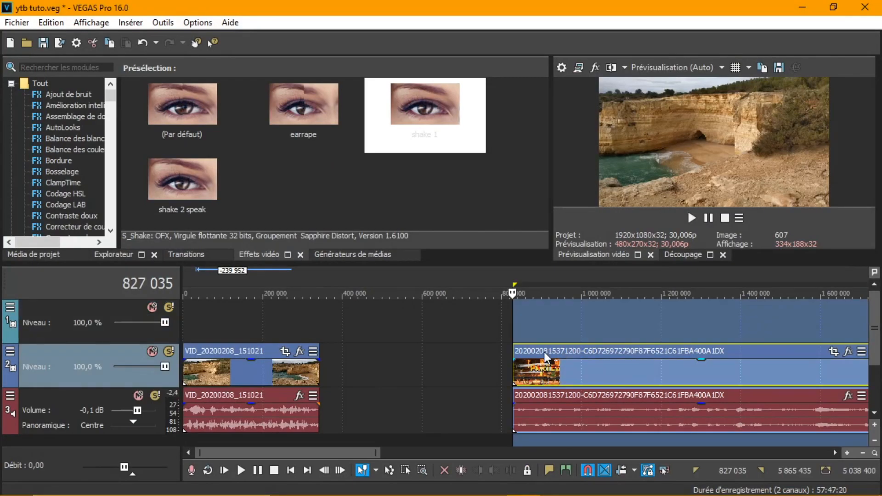
pyautogui.doubleClick(471, 360)
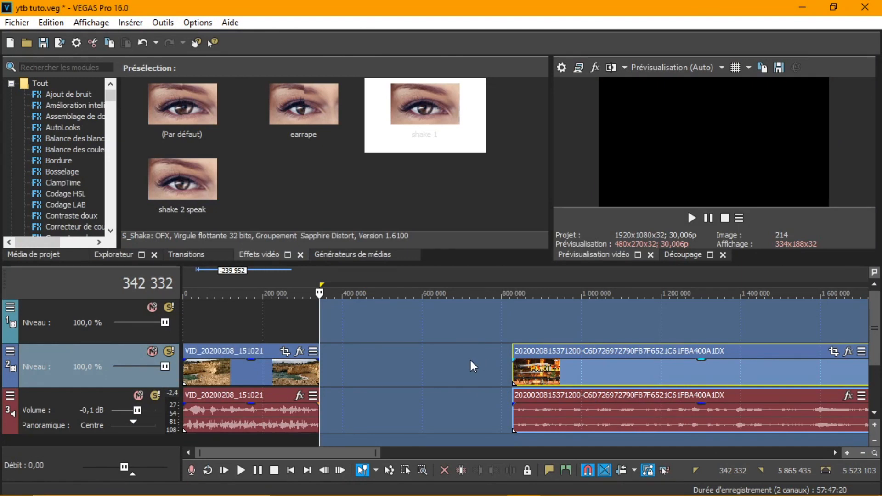
pyautogui.moveTo(539, 353); pyautogui.dragTo(349, 351)
pyautogui.moveTo(364, 270); pyautogui.dragTo(321, 274)
pyautogui.scroll(4, 451, 377)
pyautogui.scroll(-2, 452, 376)
# Browse the available transitions, including the Sapphire and Universe ones, and view the uni.Glitch Transition preset.
pyautogui.click(189, 254)
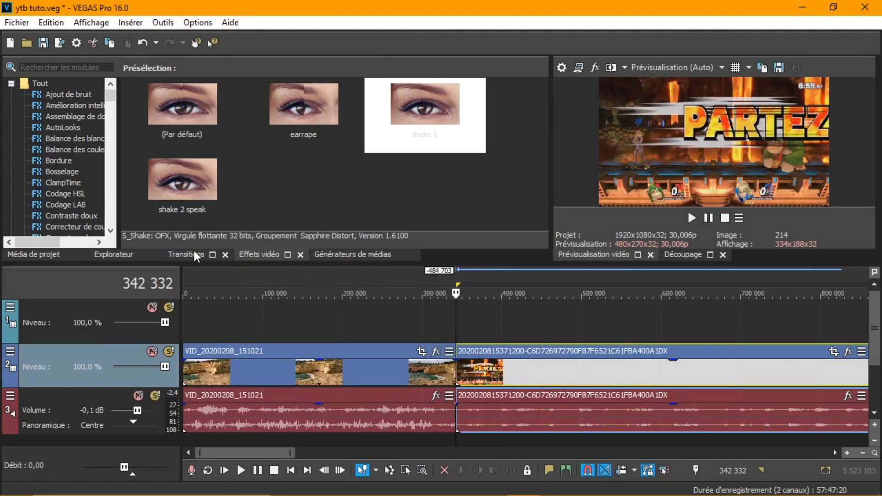
pyautogui.scroll(-8, 92, 175)
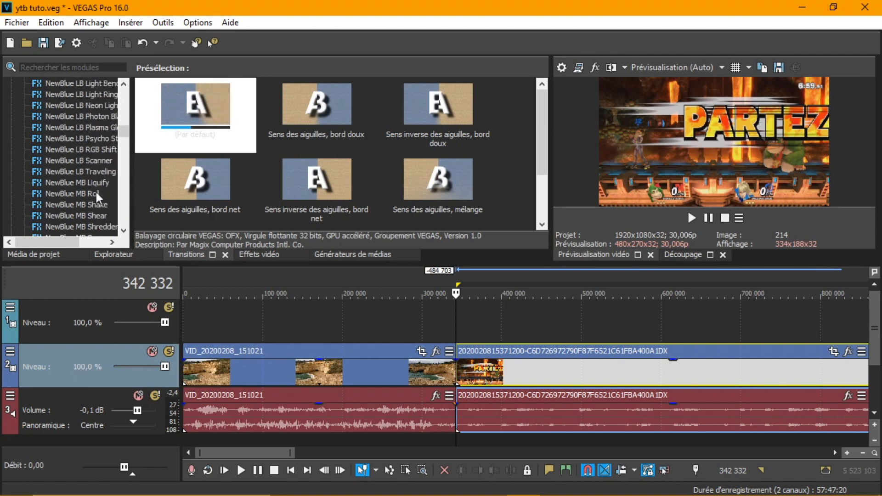
pyautogui.scroll(-5, 69, 174)
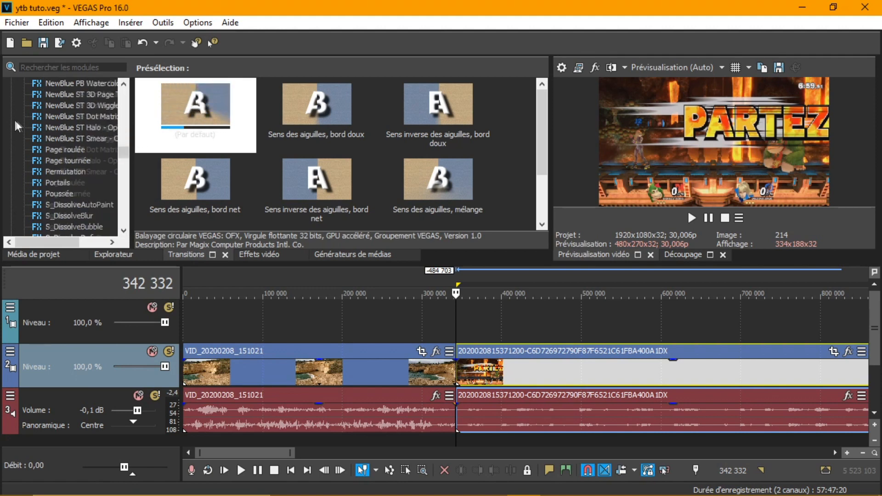
pyautogui.scroll(-15, 73, 161)
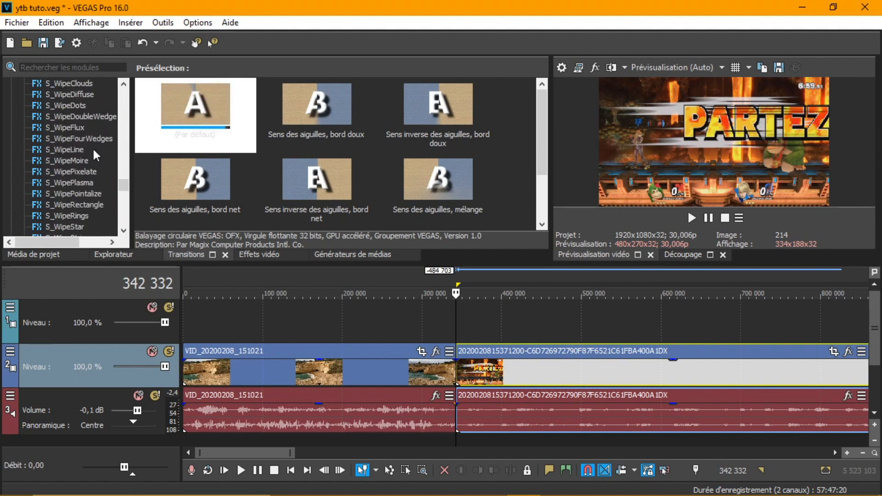
pyautogui.click(86, 139)
pyautogui.click(93, 130)
pyautogui.scroll(-3, 78, 225)
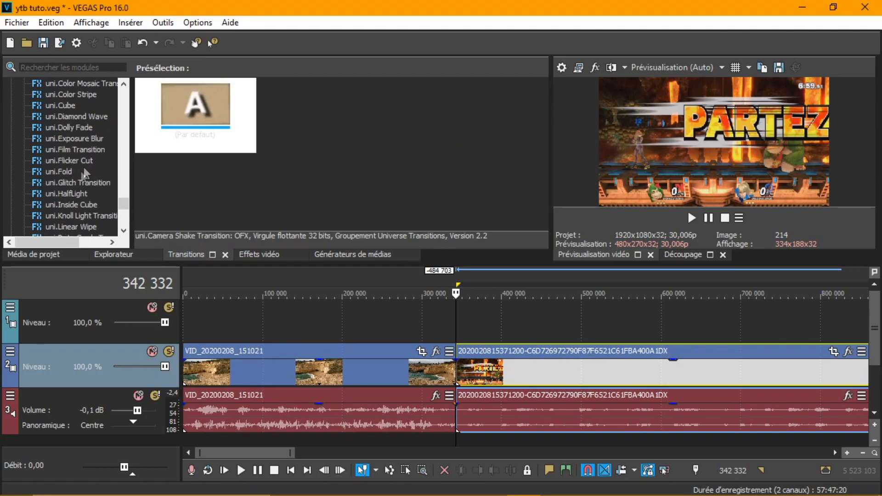
pyautogui.click(73, 183)
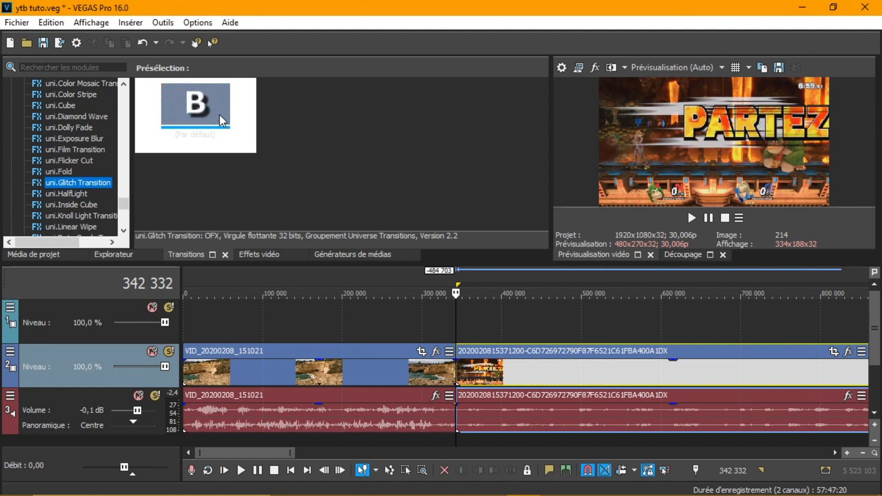
pyautogui.scroll(2, 92, 151)
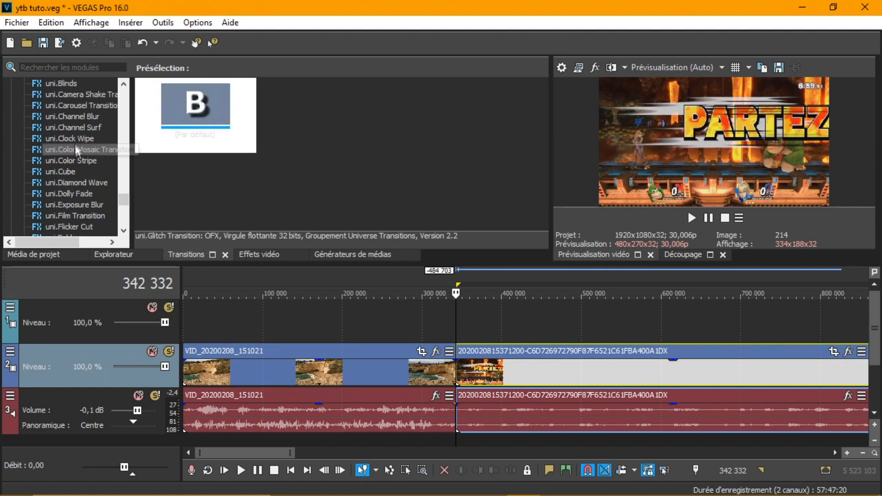
# Apply the default uni.Camera Shake Transition at the cut between VID_20200208_151021 and the gameplay clip, leaving its settings at default.
pyautogui.click(82, 96)
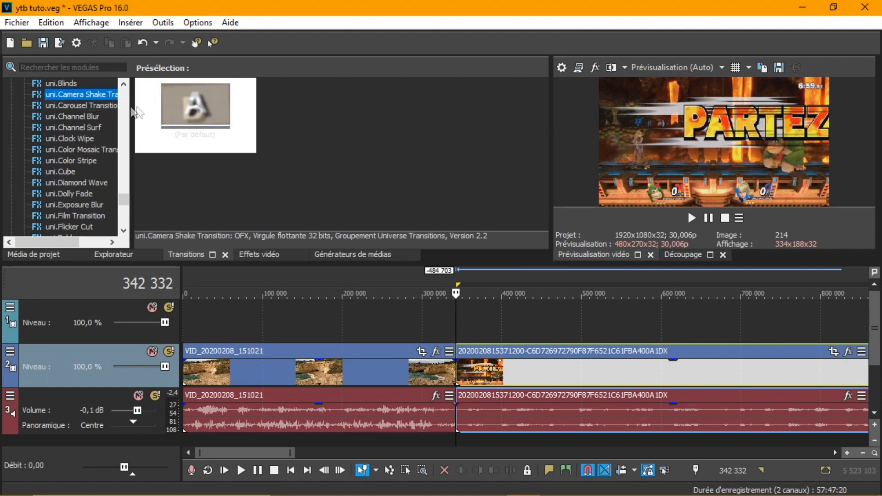
pyautogui.moveTo(215, 122); pyautogui.dragTo(372, 163)
pyautogui.moveTo(484, 166); pyautogui.dragTo(593, 249)
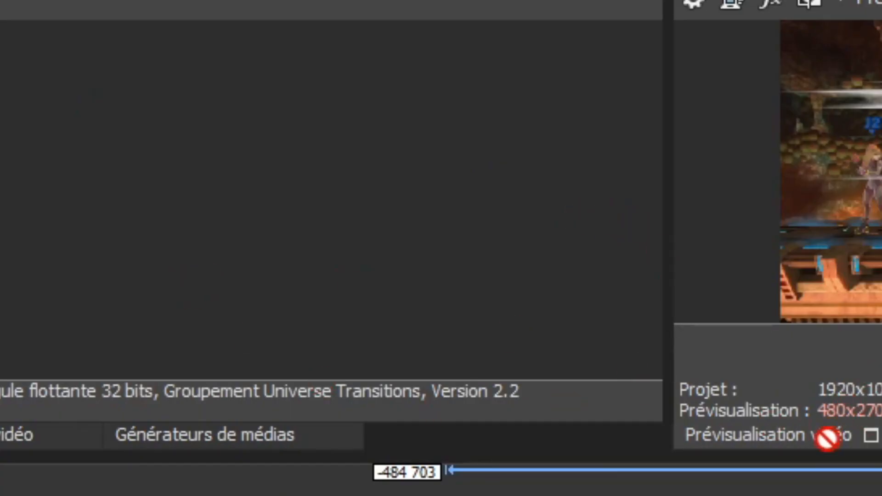
pyautogui.moveTo(827, 439); pyautogui.dragTo(478, 300)
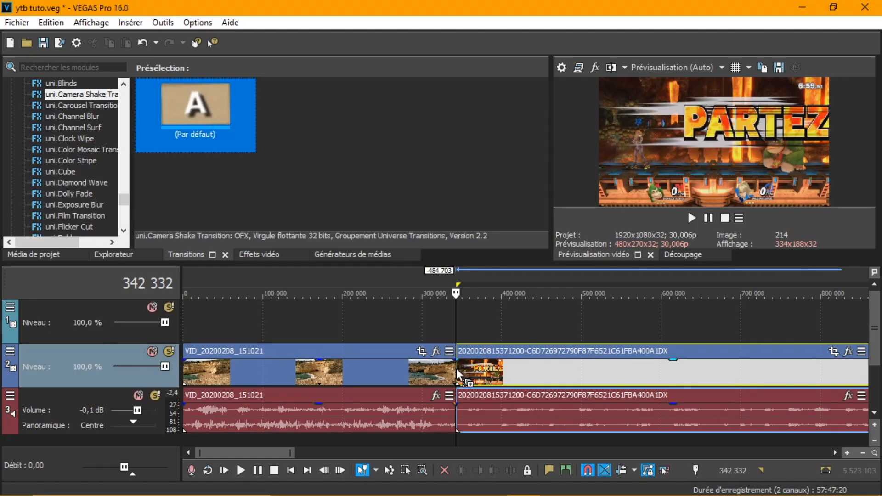
pyautogui.moveTo(458, 375); pyautogui.dragTo(458, 376)
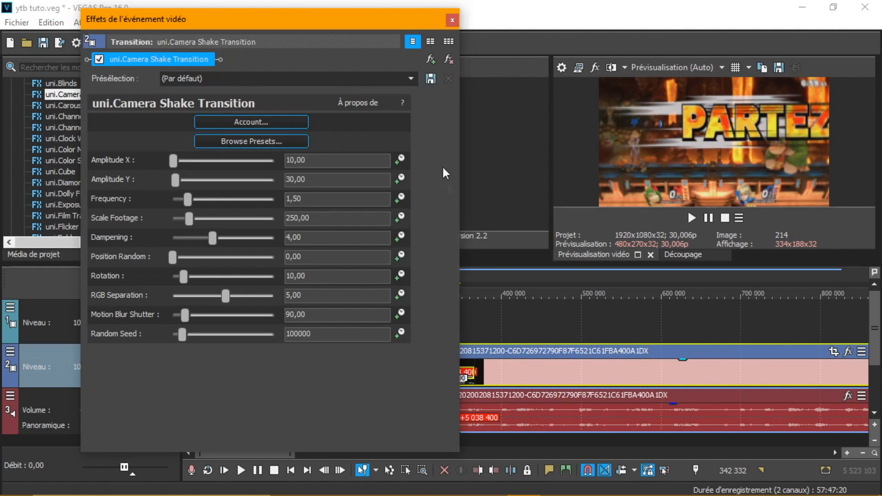
pyautogui.click(452, 20)
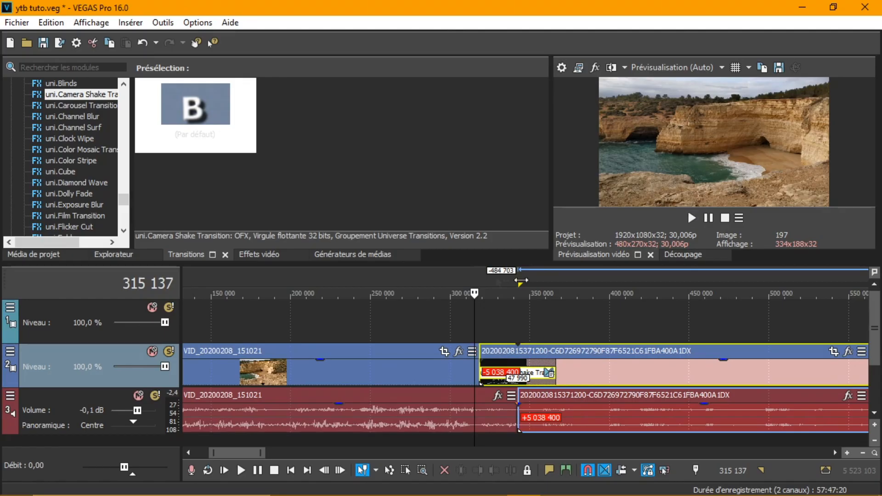
# Preview the camera shake transition and extend the gameplay audio's start backwards for an audio crossfade of about 27 195.
pyautogui.press('space')
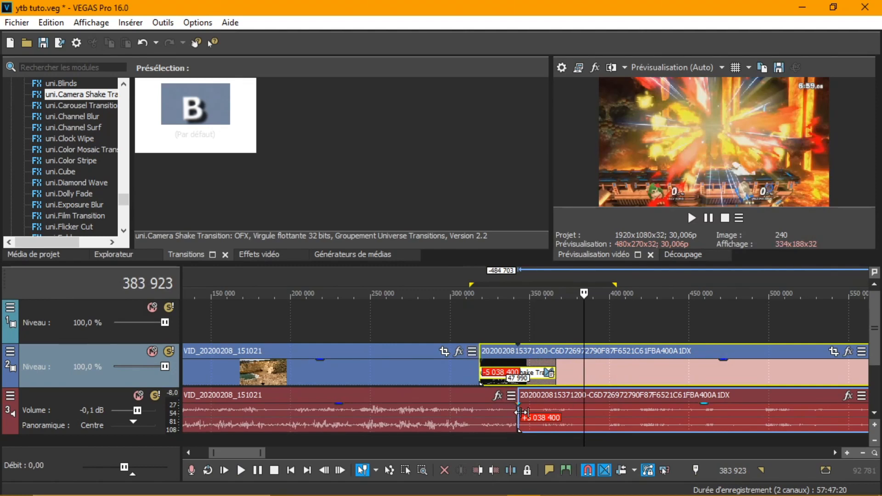
pyautogui.moveTo(521, 412); pyautogui.dragTo(476, 412)
pyautogui.press('space')
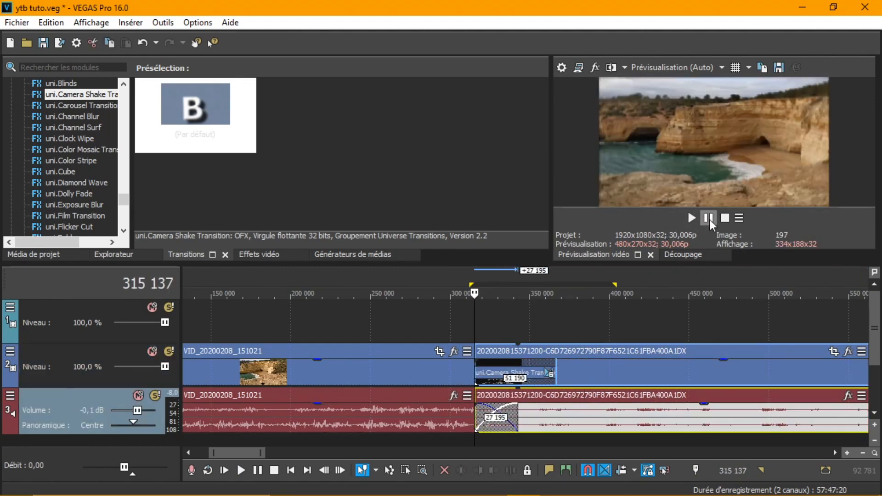
pyautogui.click(710, 219)
pyautogui.scroll(3, 358, 380)
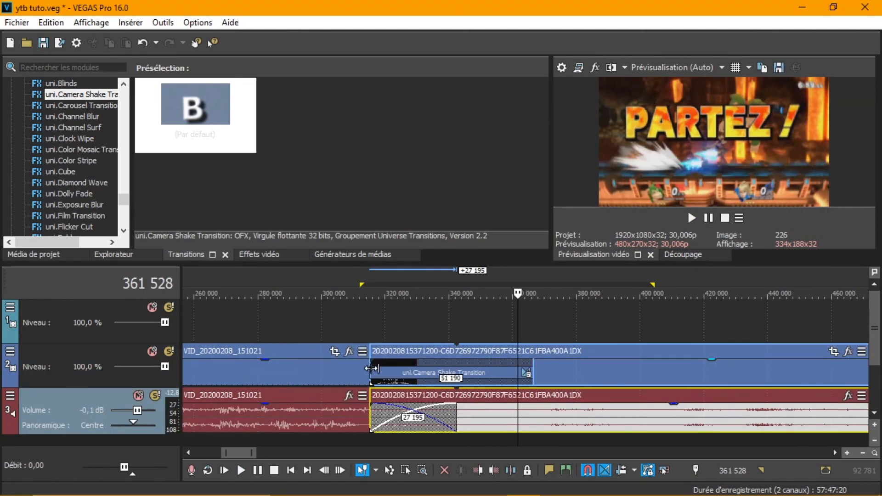
# Readjust the clips' overlap so the camera shake transition lasts about 49 590 and the audio crossfade about 25 595.
pyautogui.click(455, 415)
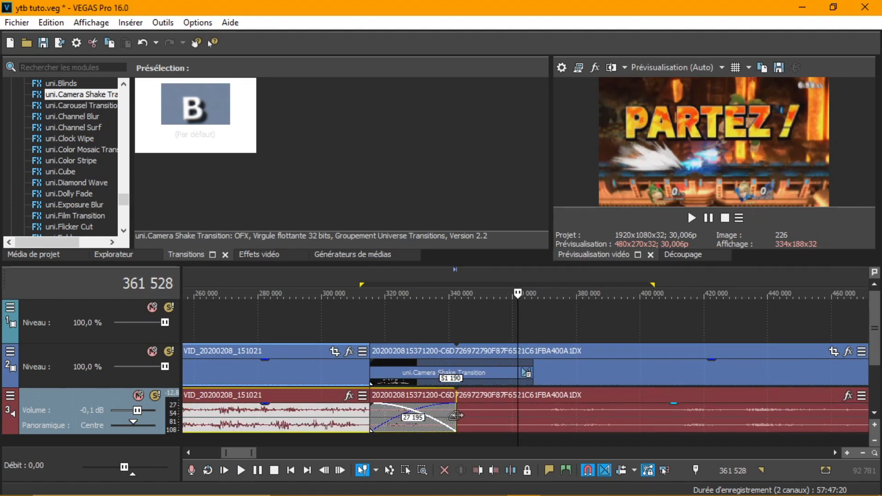
pyautogui.moveTo(380, 422); pyautogui.dragTo(450, 418)
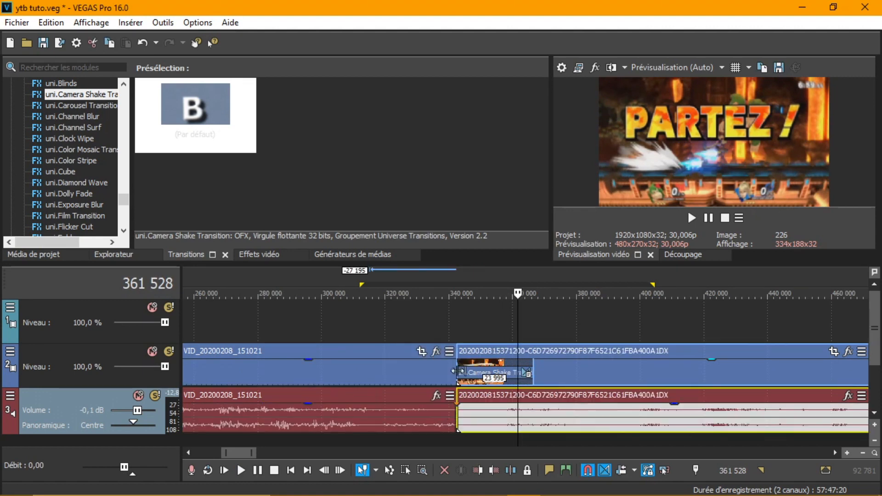
pyautogui.moveTo(457, 371); pyautogui.dragTo(376, 385)
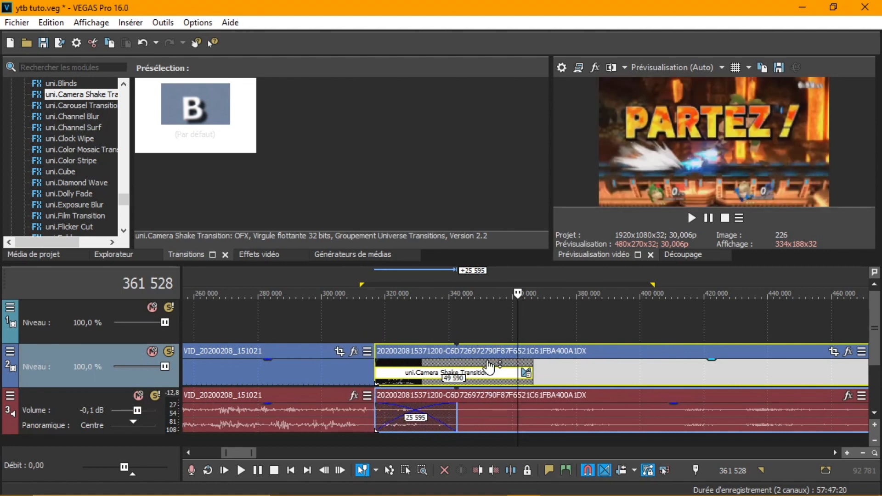
# Expand the video track's layers to examine the overlapping clips and place the cursor at the start of the camera shake transition.
pyautogui.doubleClick(528, 371)
pyautogui.scroll(-1, 530, 328)
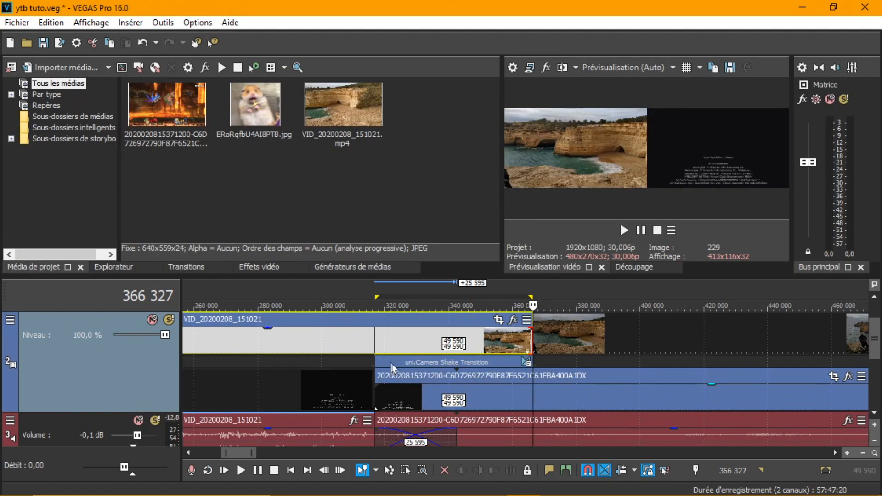
pyautogui.scroll(-3, 757, 324)
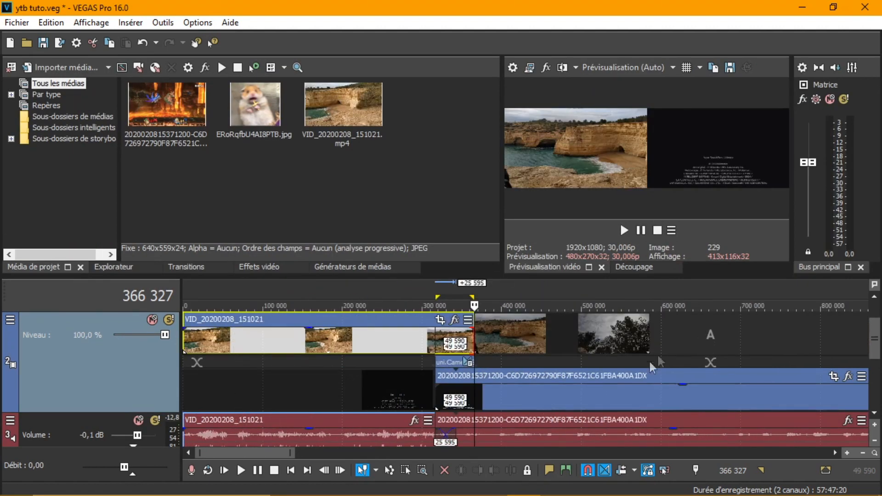
pyautogui.scroll(3, 452, 347)
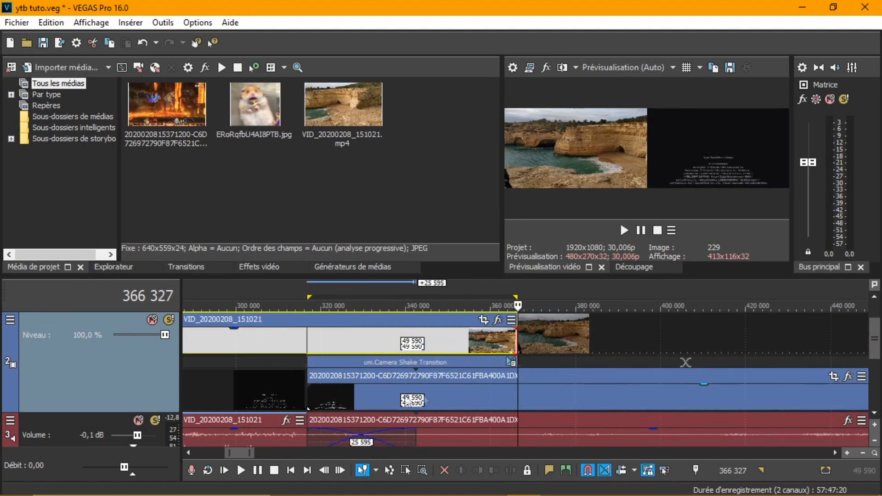
pyautogui.click(408, 362)
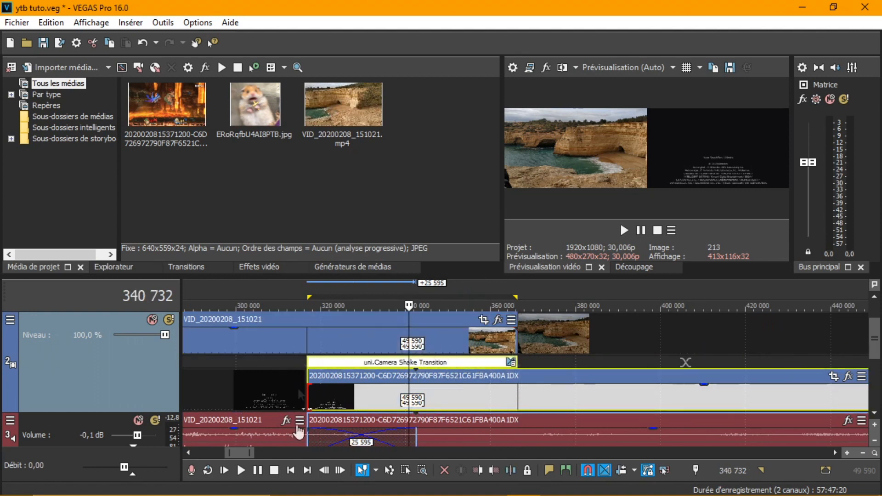
pyautogui.press('Left')
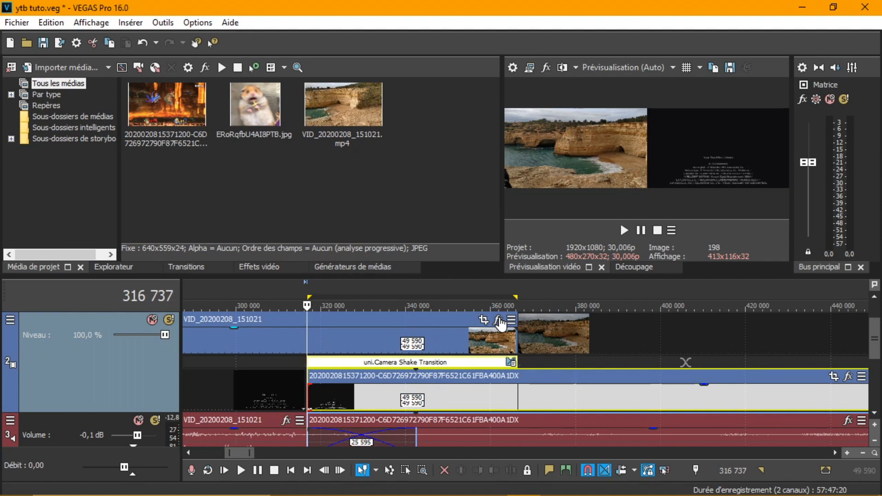
# Try trimming the gameplay clip's start edge frame by frame, forward and back, at the camera shake transition.
pyautogui.press('KP_3')
pyautogui.press('KP_1')
pyautogui.press('KP_3')
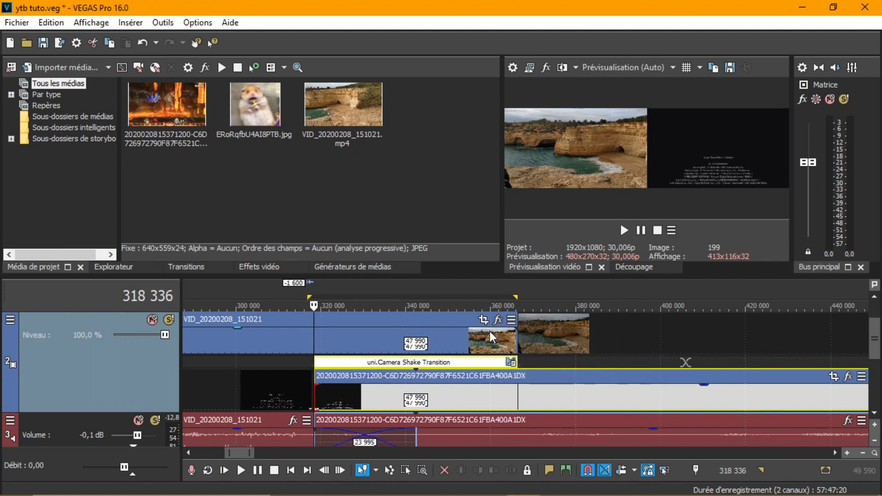
pyautogui.press('KP_1')
pyautogui.press('KP_3')
pyautogui.press('KP_1')
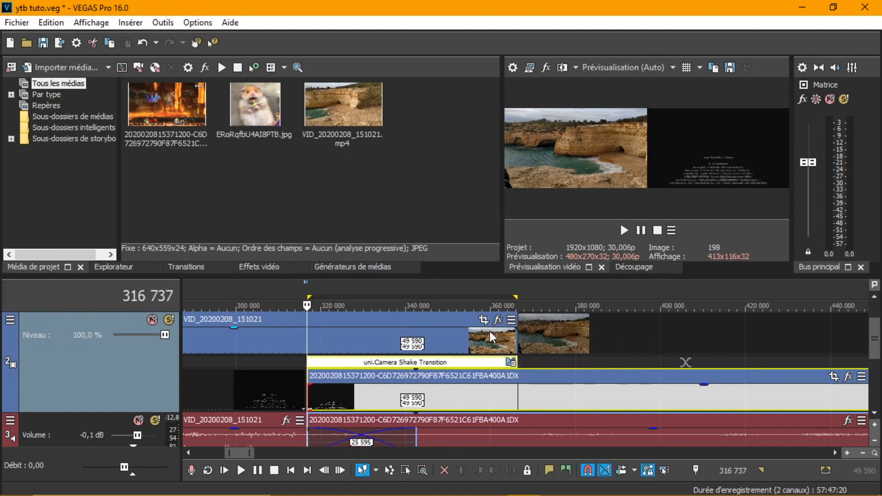
pyautogui.press('KP_3')
pyautogui.press('KP_3')
pyautogui.press('KP_3')
pyautogui.press('KP_3')
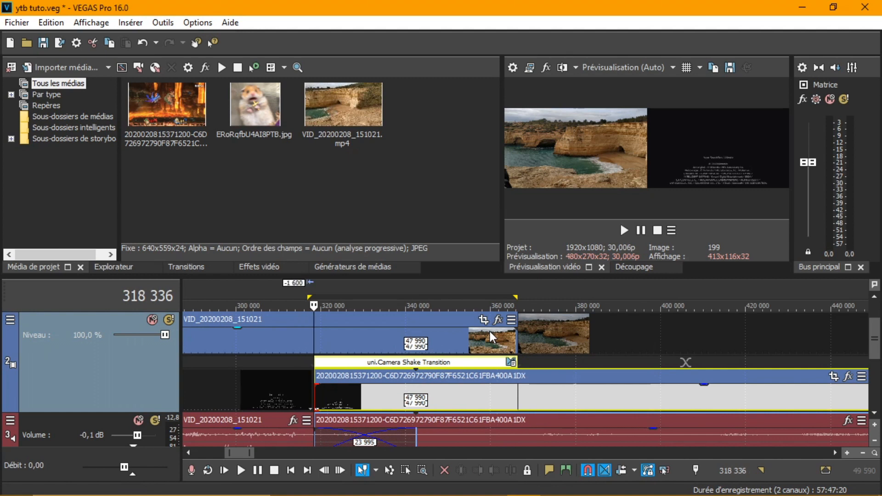
pyautogui.press('KP_1')
pyautogui.press('KP_1')
pyautogui.press('KP_1')
pyautogui.press('KP_1')
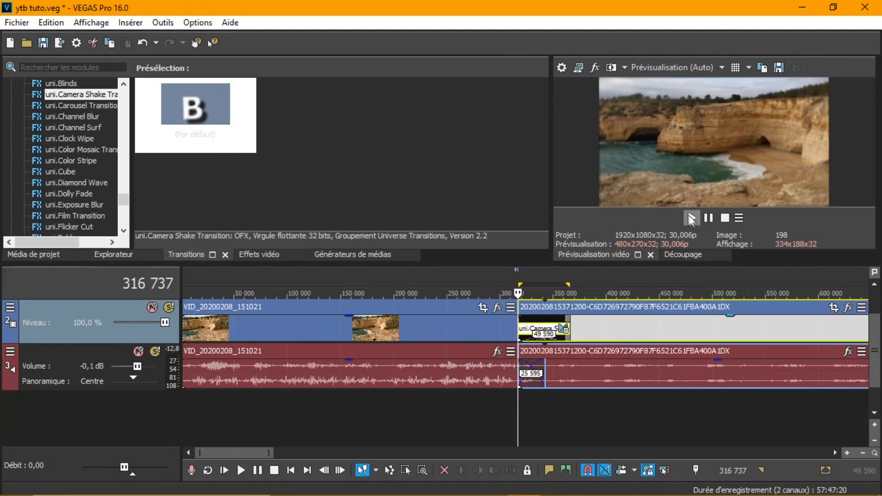
# Play back the timeline to preview the transitions between the clips.
pyautogui.click(692, 219)
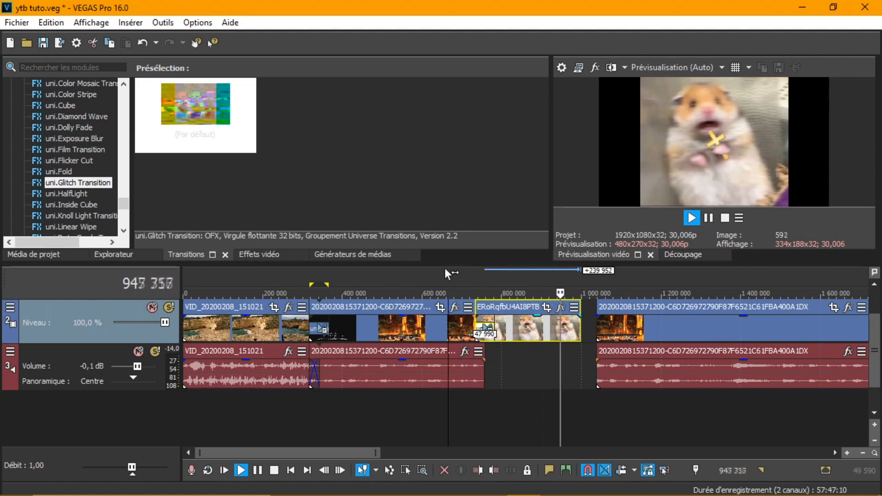
pyautogui.press('space')
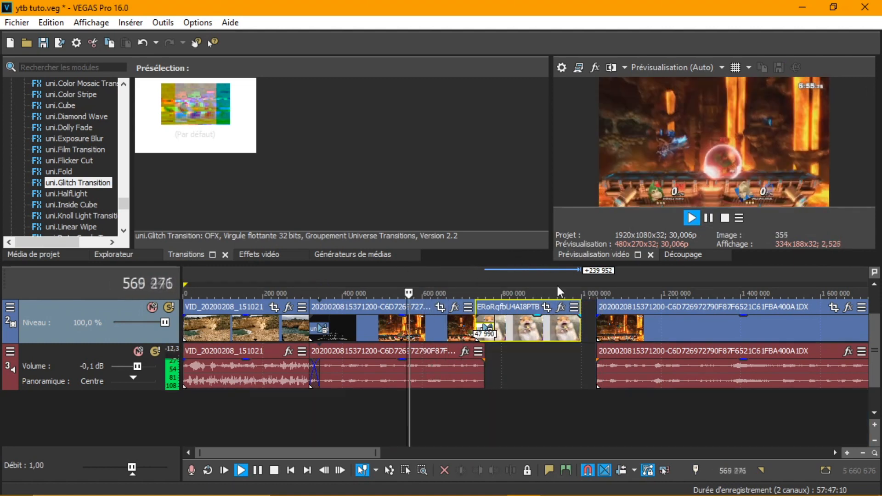
# Switch to File Explorer, open the Fonts-Polices folder and install the font Volkszeitung 21.otf.
pyautogui.click(556, 486)
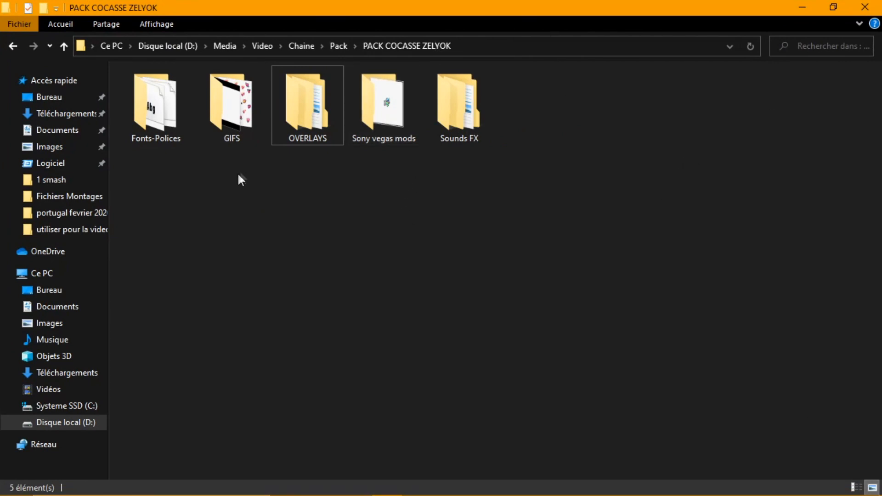
pyautogui.doubleClick(186, 140)
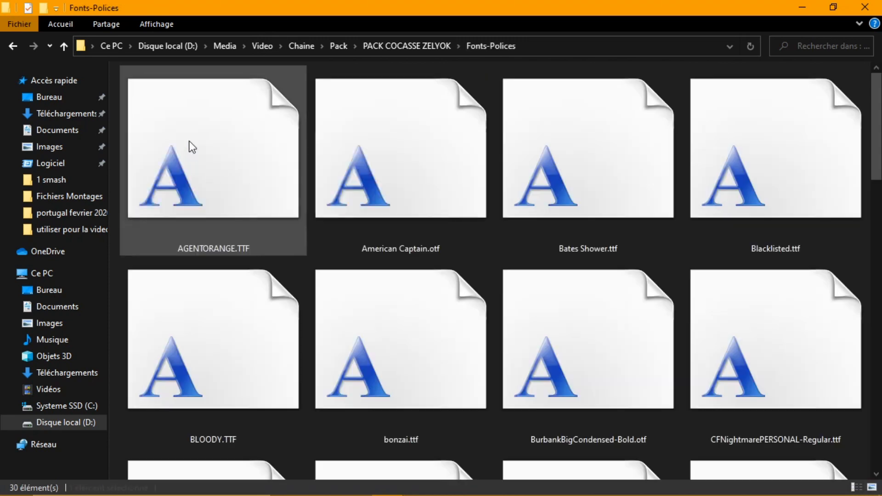
pyautogui.scroll(-10, 436, 238)
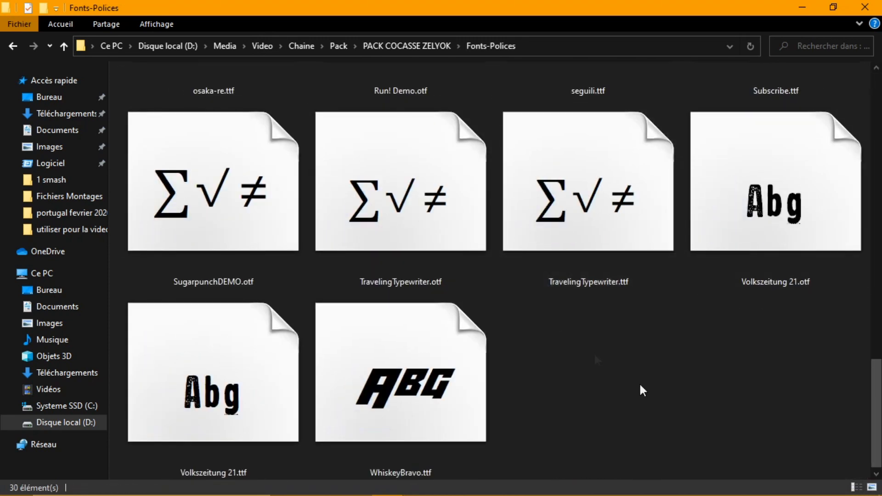
pyautogui.rightClick(765, 284)
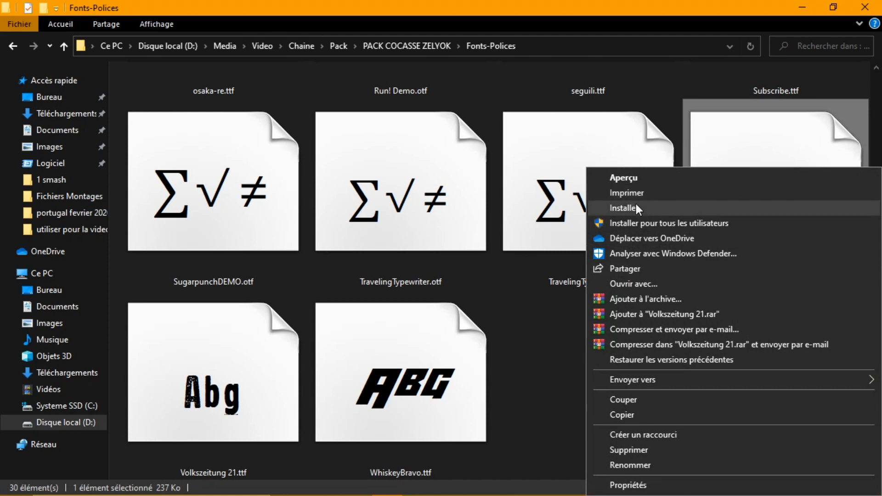
pyautogui.click(625, 208)
# Look through the GIFS folder of PACK COCASSE ZELYOK and return to the pack's main folder.
pyautogui.click(425, 45)
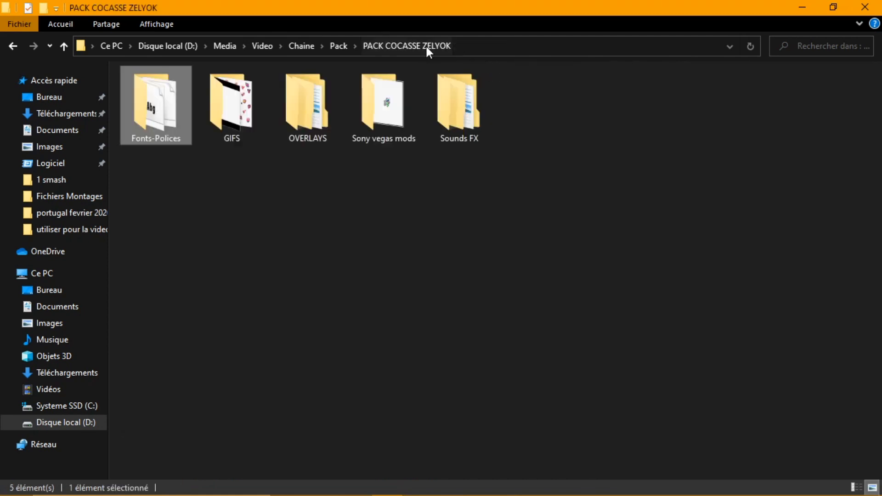
pyautogui.doubleClick(249, 87)
pyautogui.moveTo(850, 357); pyautogui.dragTo(184, 120)
pyautogui.click(395, 46)
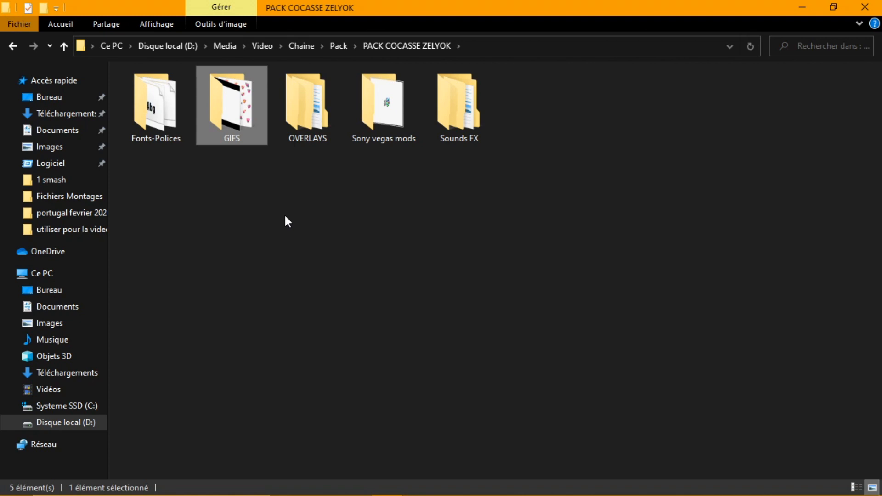
# Look through the pack's OVERLAYS folder, examining the clips in its GLITCH !, Horror and Cartoon subfolders.
pyautogui.doubleClick(315, 85)
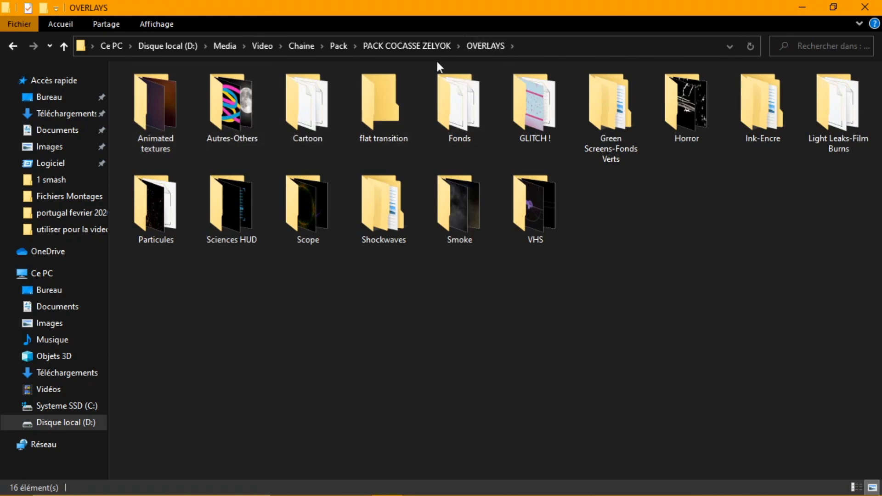
pyautogui.doubleClick(556, 128)
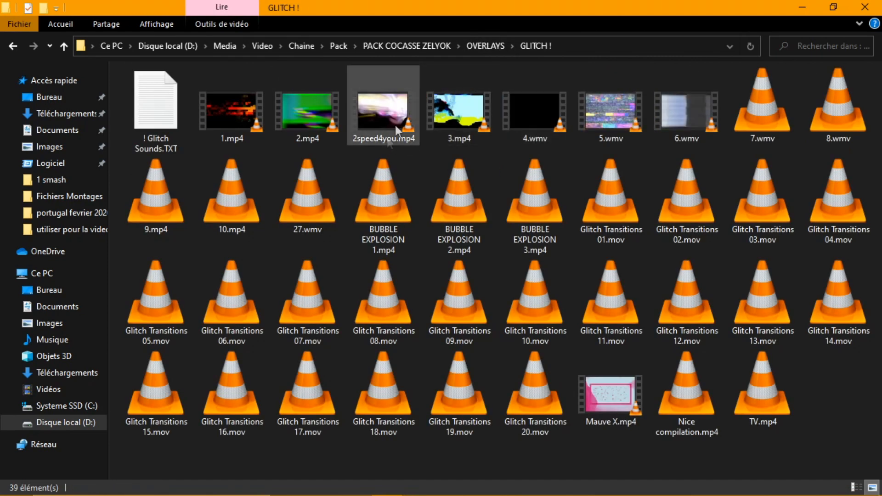
pyautogui.click(485, 45)
pyautogui.doubleClick(680, 130)
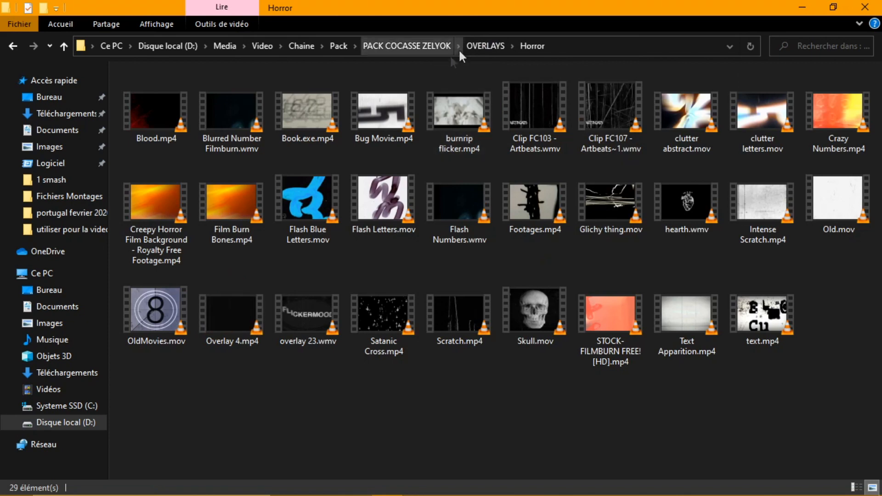
pyautogui.click(485, 46)
pyautogui.doubleClick(288, 101)
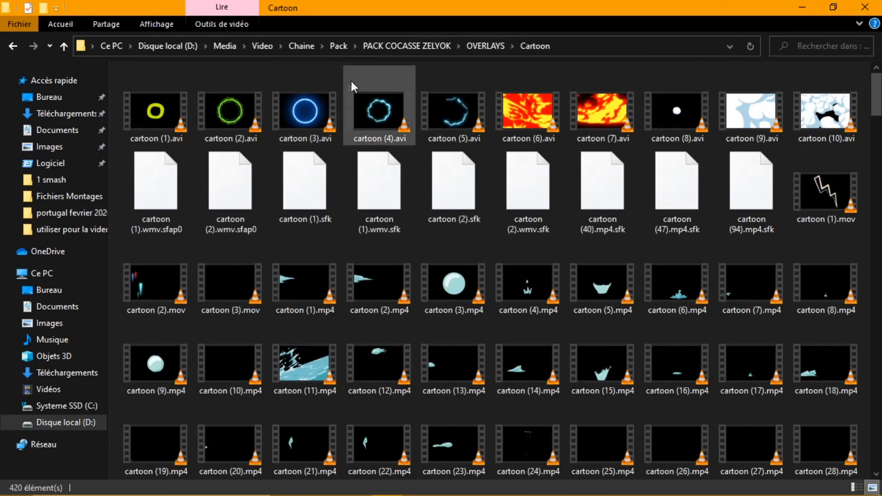
pyautogui.scroll(-20, 588, 253)
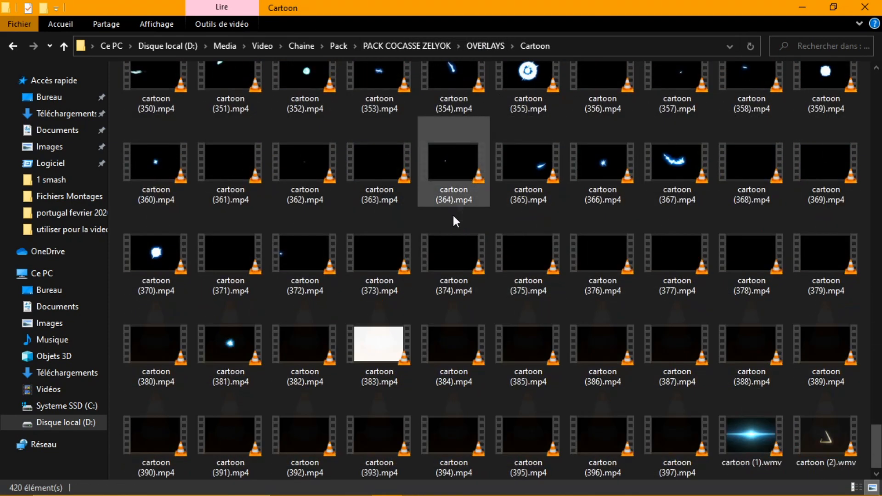
pyautogui.scroll(8, 468, 280)
pyautogui.scroll(-8, 451, 202)
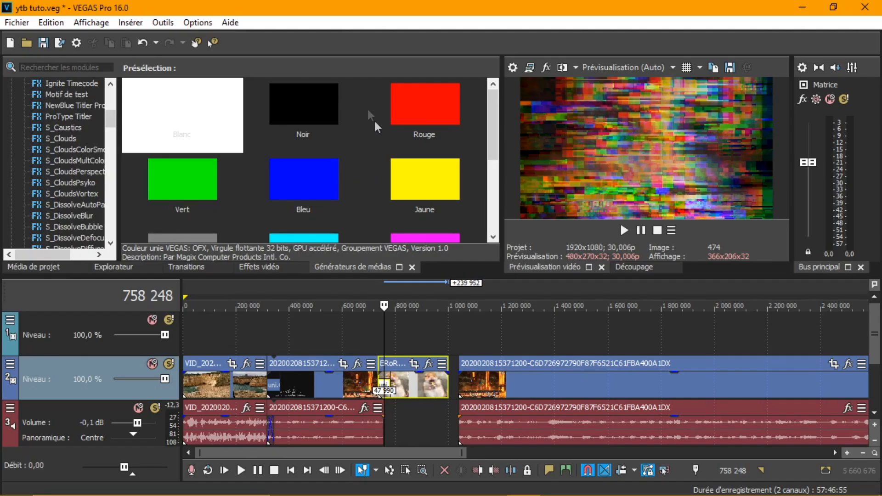
# Move the last gameplay clip and its audio further along the timeline to widen the gap after the hamster clip.
pyautogui.click(287, 98)
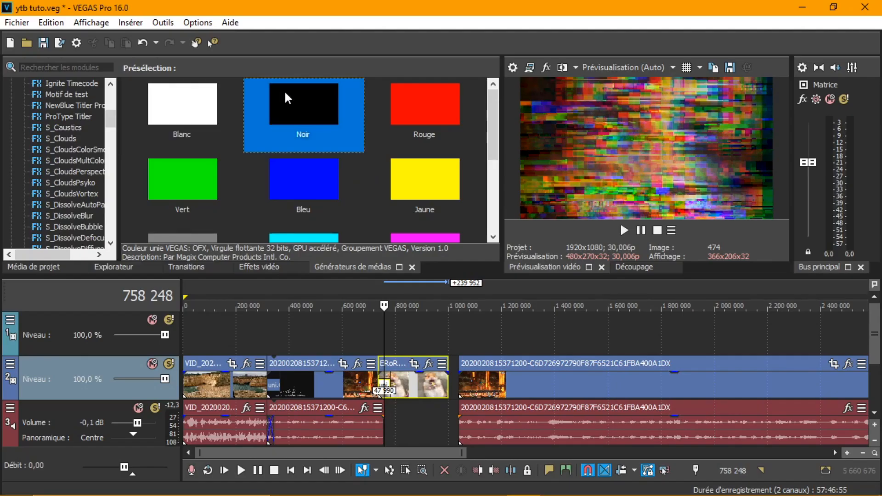
pyautogui.moveTo(545, 372); pyautogui.dragTo(683, 377)
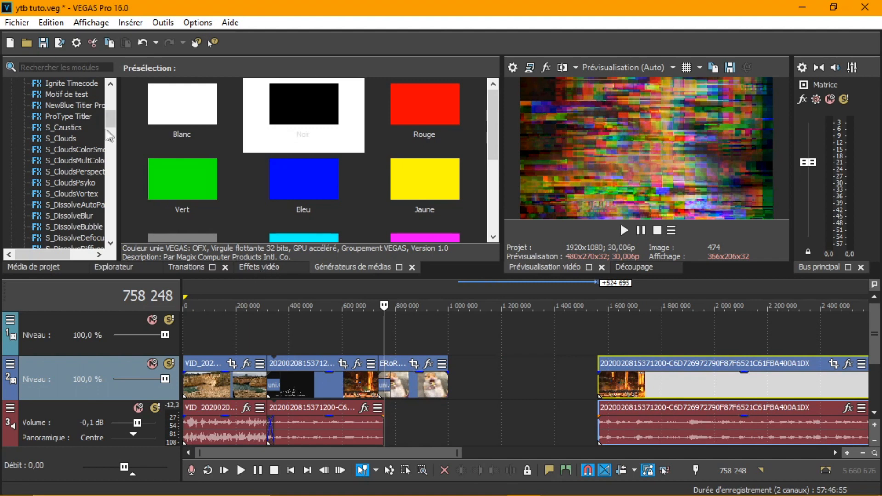
# Place a white Couleur unie VEGAS event in the gap before the last gameplay clip.
pyautogui.scroll(-10, 109, 133)
pyautogui.click(67, 116)
pyautogui.scroll(-3, 281, 132)
pyautogui.click(202, 186)
pyautogui.moveTo(202, 186); pyautogui.dragTo(502, 375)
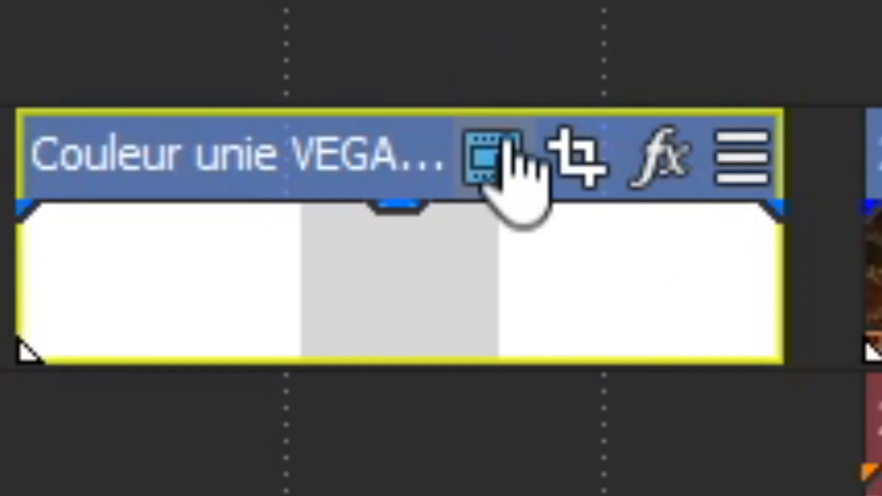
# Recolour the Couleur unie event from its generated media settings to orange, and delete the event from the timeline.
pyautogui.click(535, 364)
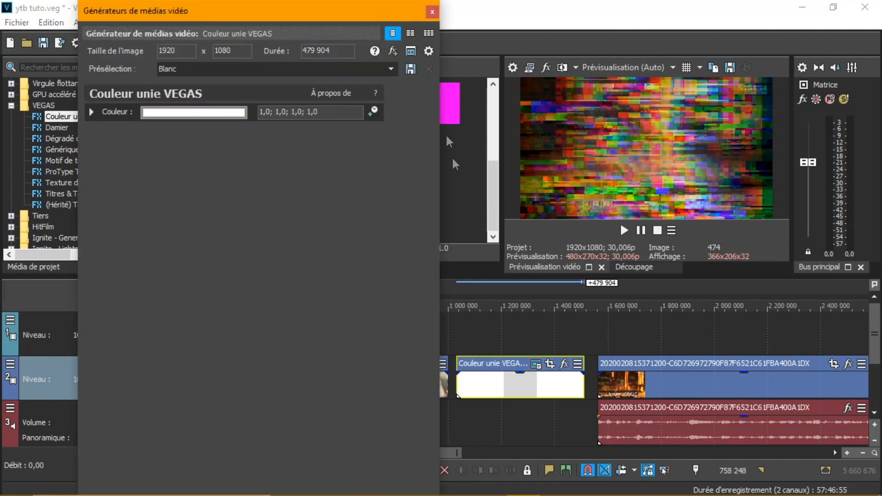
pyautogui.click(433, 11)
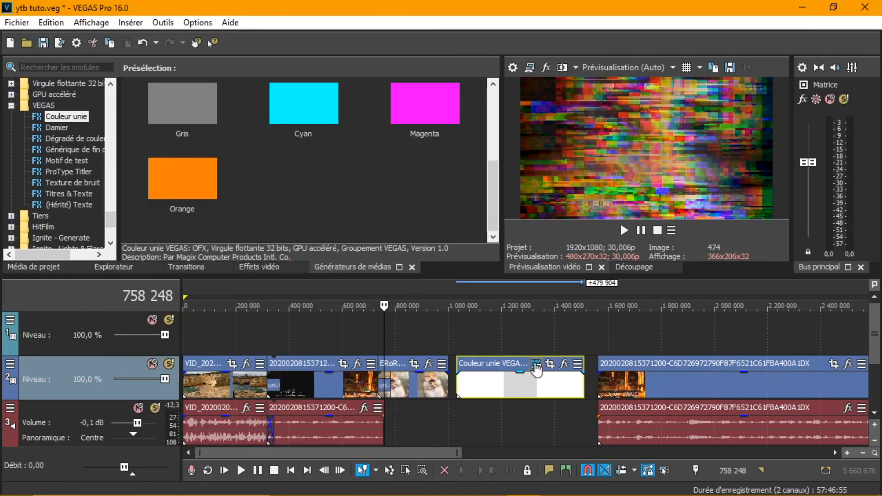
pyautogui.click(536, 363)
pyautogui.click(193, 112)
pyautogui.click(184, 233)
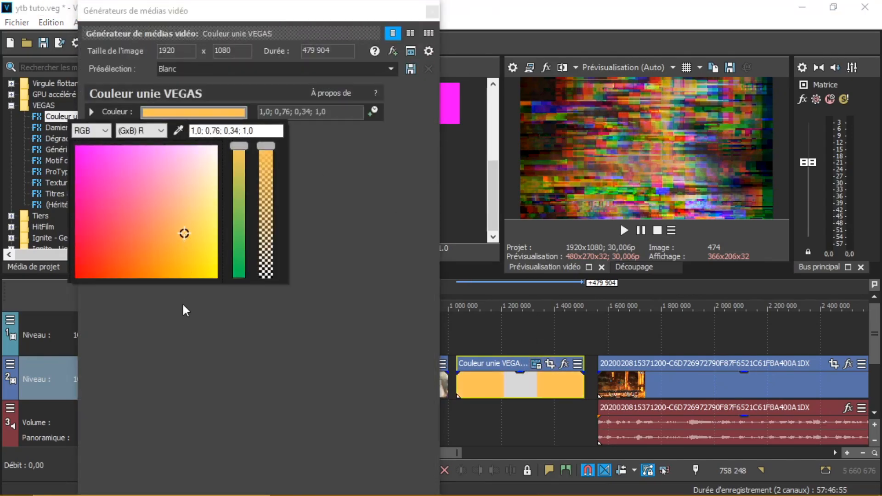
pyautogui.click(467, 156)
pyautogui.click(476, 294)
pyautogui.rightClick(510, 363)
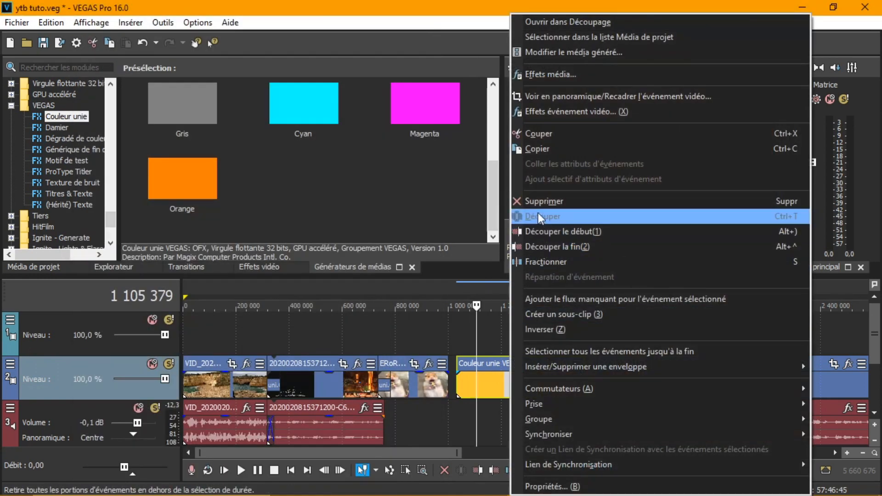
pyautogui.click(543, 201)
# Place a Dégradé de couleur event with the preset Linéaire rouge, vert et bleu directly before the last gameplay clip.
pyautogui.click(56, 127)
pyautogui.scroll(-3, 251, 148)
pyautogui.click(74, 139)
pyautogui.scroll(5, 358, 101)
pyautogui.click(424, 138)
pyautogui.moveTo(424, 138); pyautogui.dragTo(496, 381)
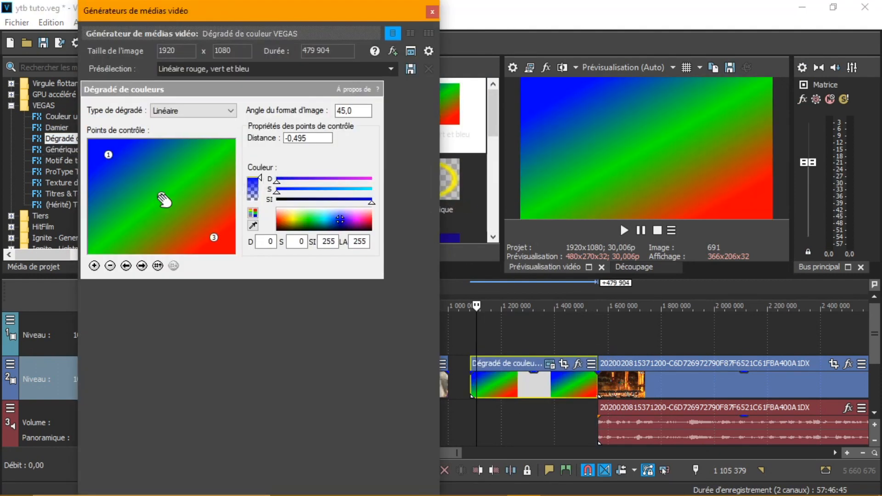
# Change the gradient's middle control point to black, and delete the gradient event from the timeline.
pyautogui.click(162, 197)
pyautogui.moveTo(320, 226); pyautogui.dragTo(370, 231)
pyautogui.click(554, 381)
pyautogui.rightClick(545, 372)
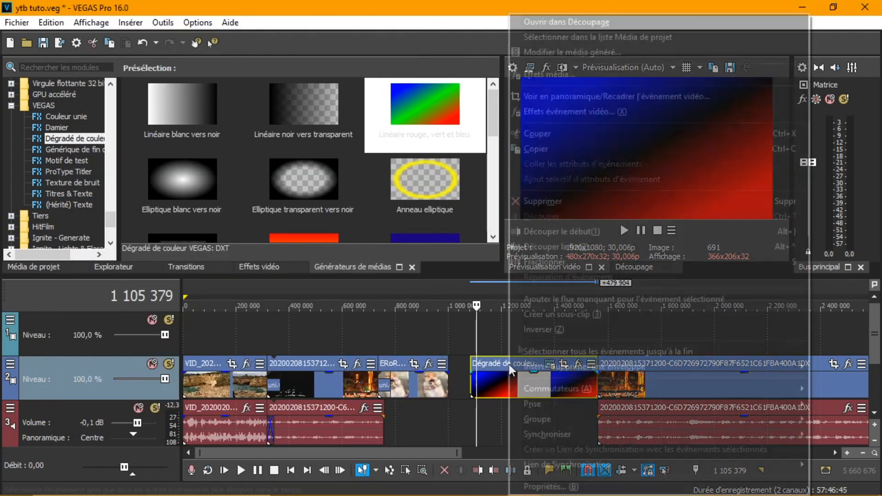
pyautogui.click(574, 201)
# Examine the presets of the remaining VEGAS generators, from Générique de fin and Motif de test to Titres & Texte and (Hérité) Texte.
pyautogui.click(73, 149)
pyautogui.scroll(-1, 253, 161)
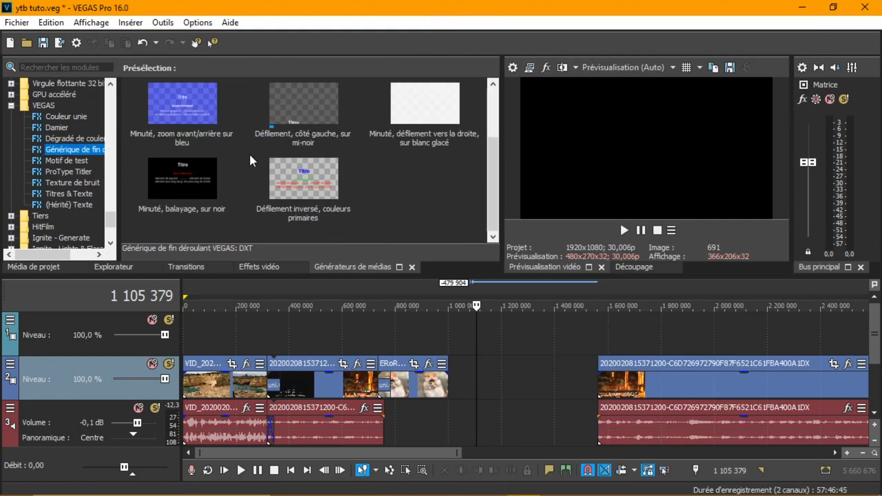
pyautogui.scroll(1, 77, 174)
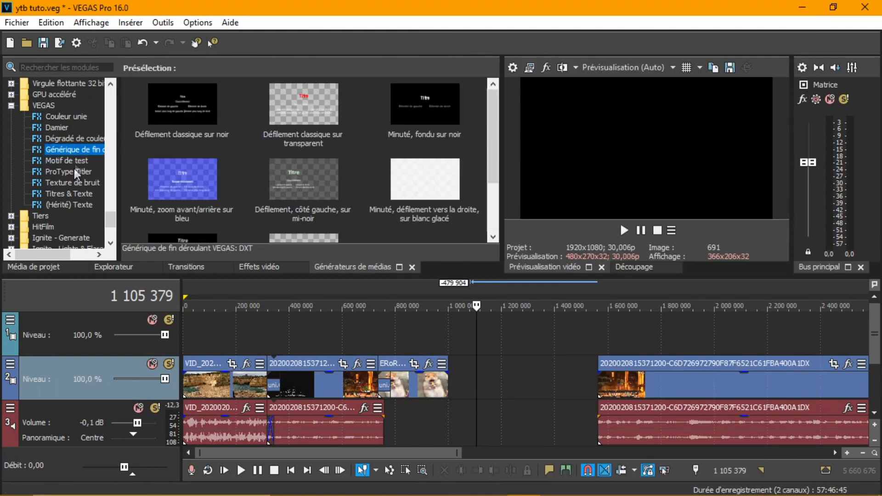
pyautogui.click(82, 161)
pyautogui.scroll(-1, 124, 183)
pyautogui.scroll(1, 124, 184)
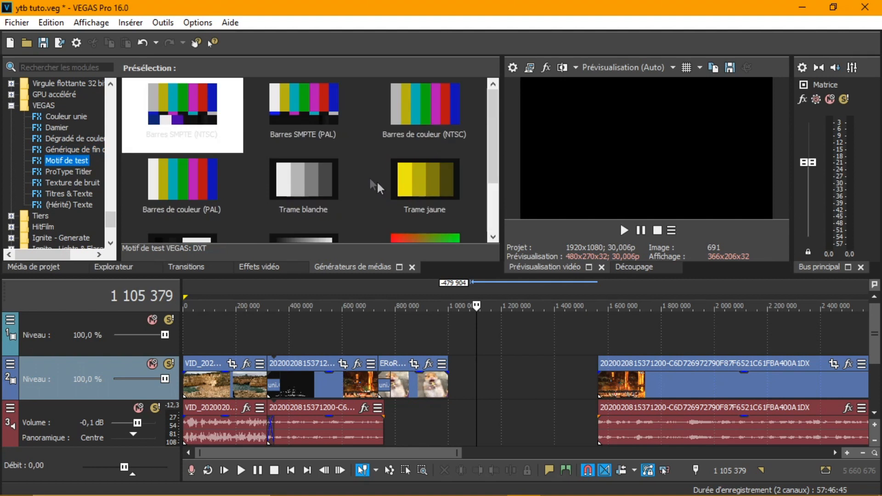
pyautogui.click(305, 123)
pyautogui.click(187, 138)
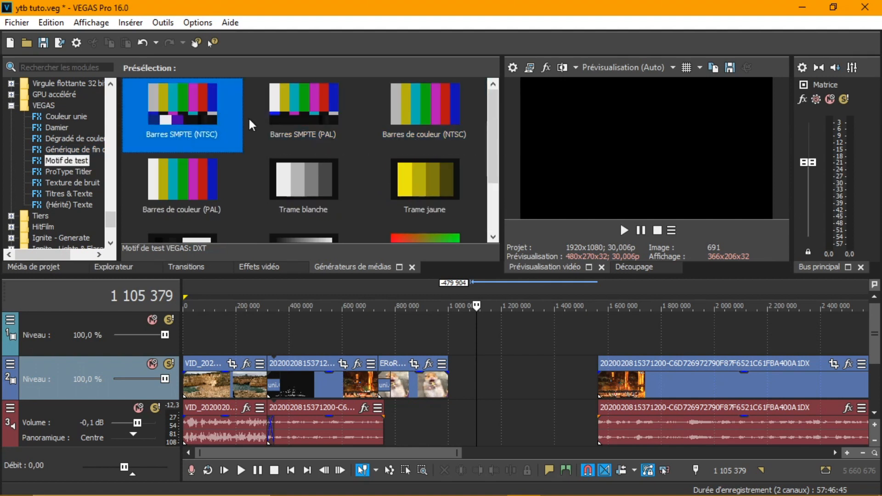
pyautogui.press('Down')
pyautogui.click(303, 101)
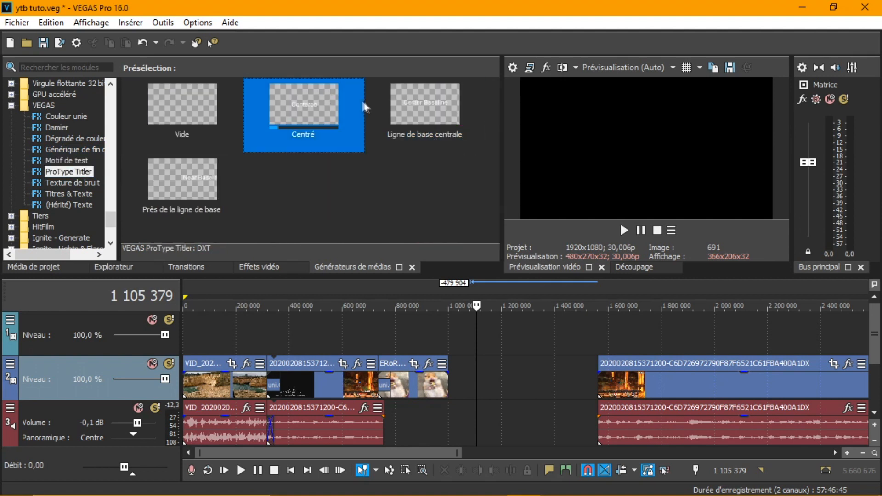
pyautogui.click(410, 115)
pyautogui.click(79, 183)
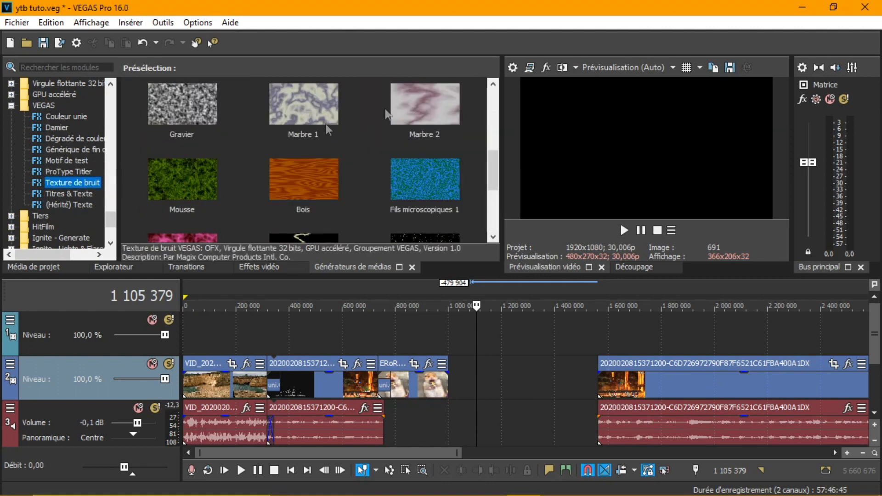
pyautogui.press('Down')
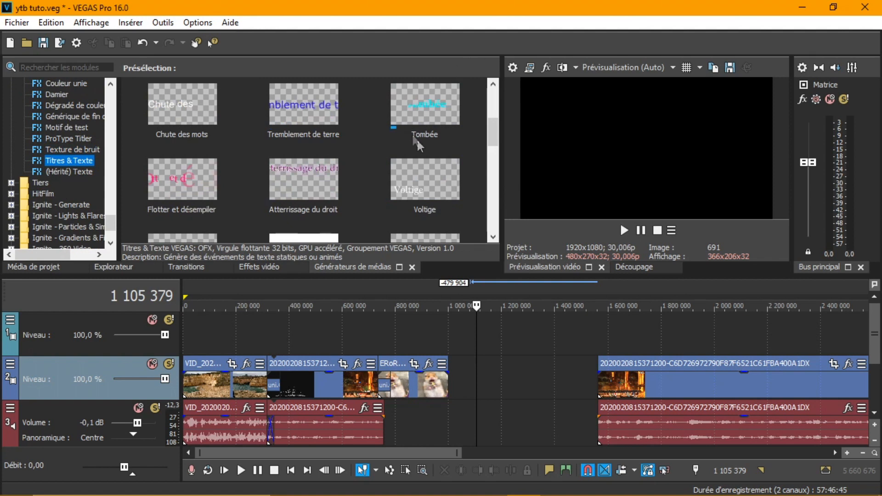
pyautogui.scroll(-2, 435, 169)
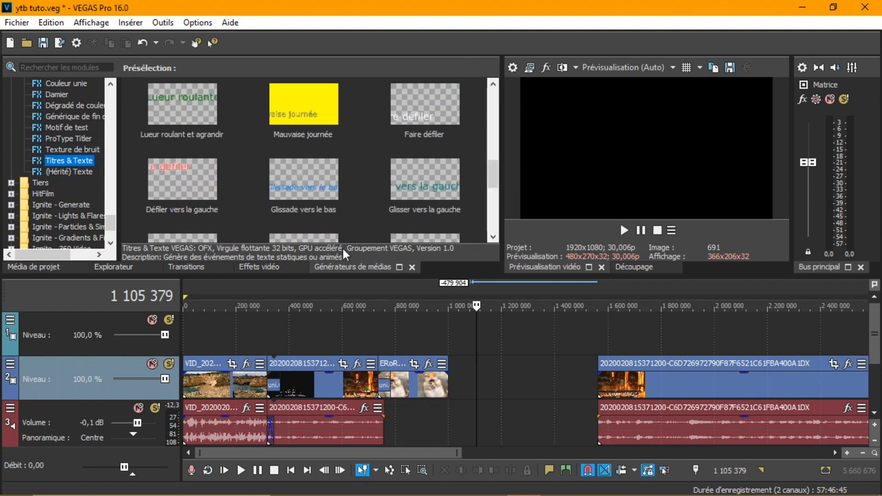
pyautogui.click(83, 173)
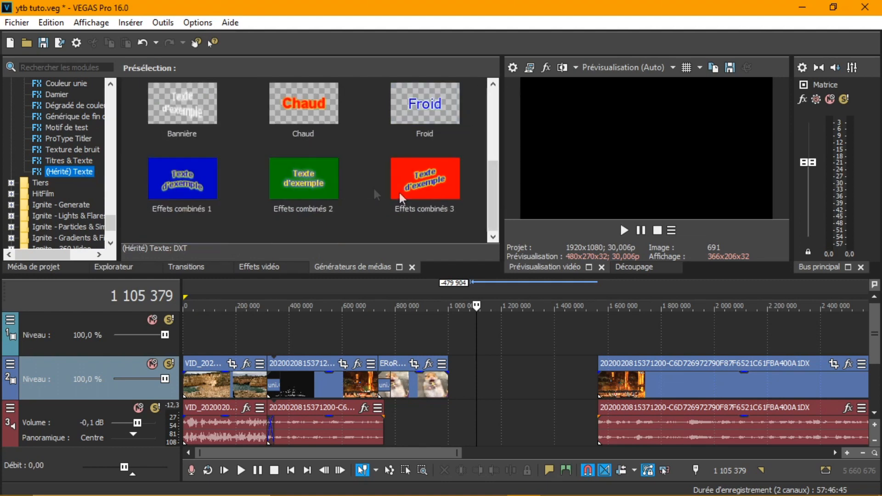
# Insert a Titres & Texte media event on the video track right after the hamster clip.
pyautogui.click(456, 293)
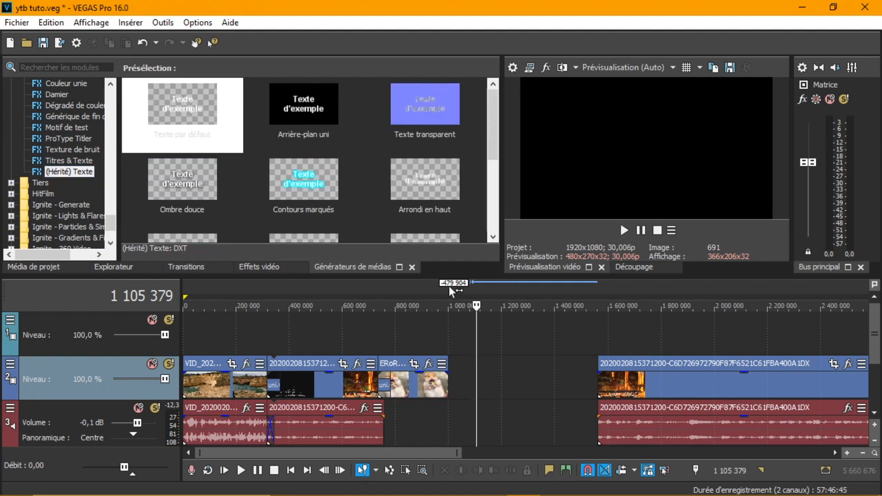
pyautogui.scroll(3, 567, 404)
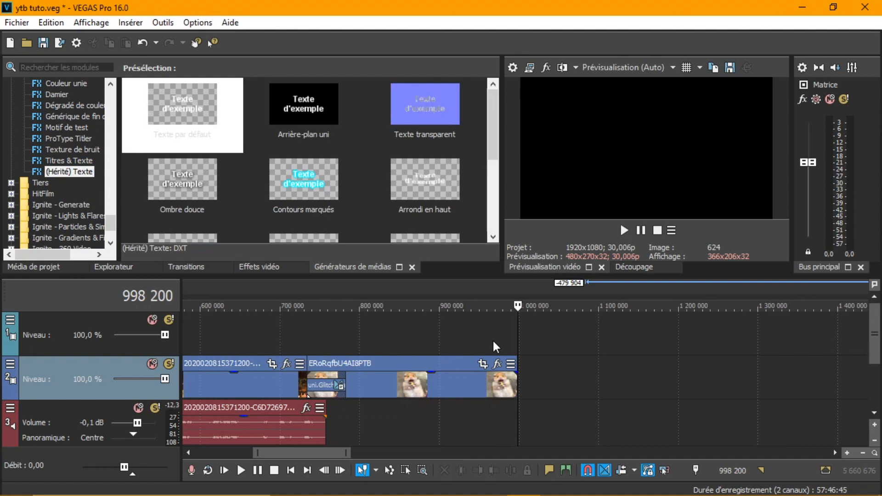
pyautogui.rightClick(545, 372)
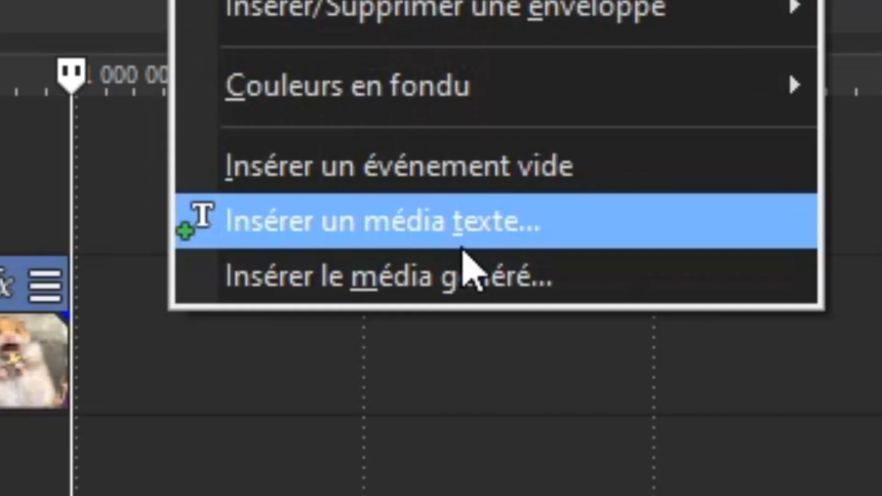
pyautogui.click(615, 360)
# Replace the title's default text with "zakari leu roa" on the first line and "2 la frangipann" on the second.
pyautogui.click(127, 178)
pyautogui.moveTo(388, 175); pyautogui.dragTo(90, 175)
pyautogui.write('zakar')
pyautogui.write('eu')
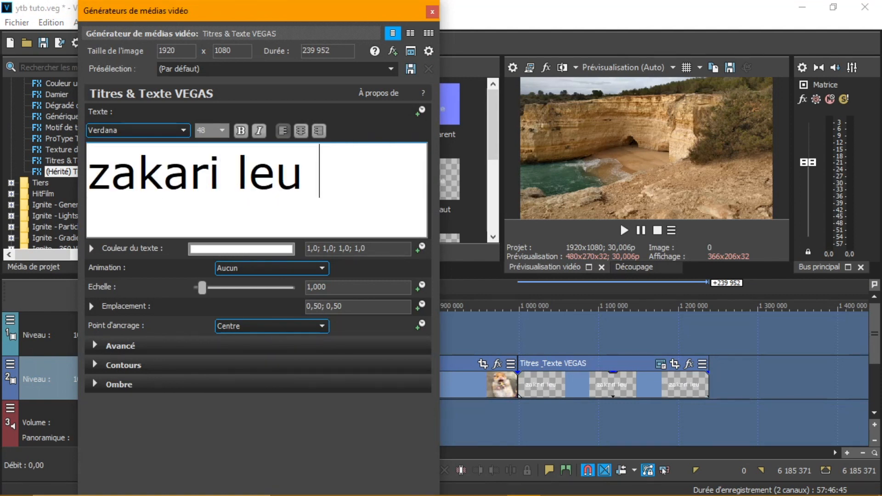
pyautogui.write(' ropa')
pyautogui.press('BackSpace')
pyautogui.press('BackSpace')
pyautogui.write('a')
pyautogui.press('Return')
pyautogui.write('2')
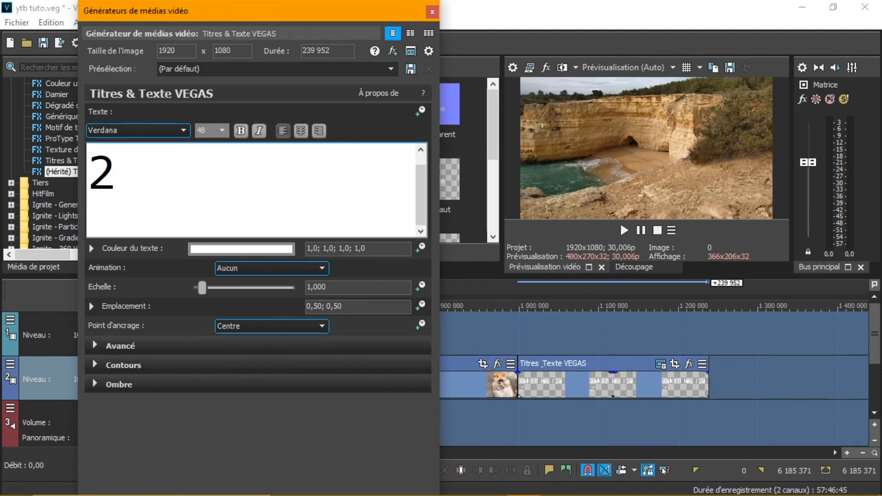
pyautogui.write(' la frangipann')
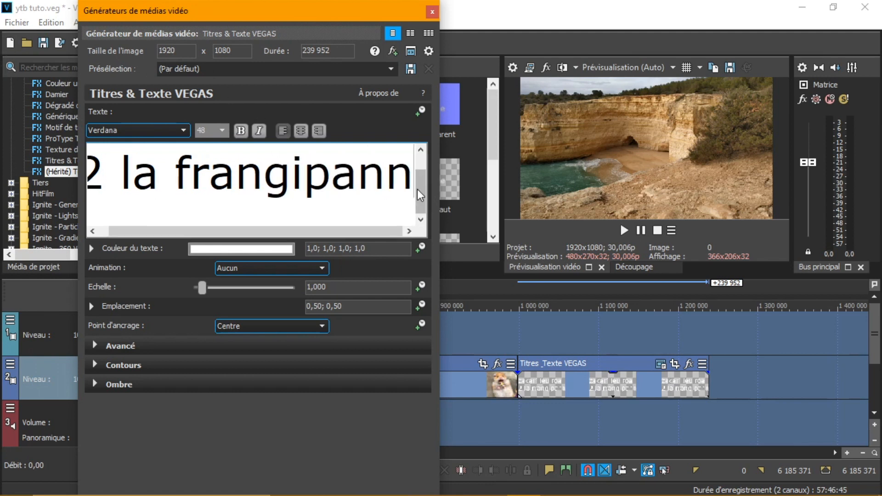
pyautogui.scroll(2, 409, 193)
pyautogui.scroll(-2, 409, 193)
# Select the whole title text and set its colour to light pink (1,0; 0,75; 0,9; 1,0).
pyautogui.hotkey('ctrl', 'a')
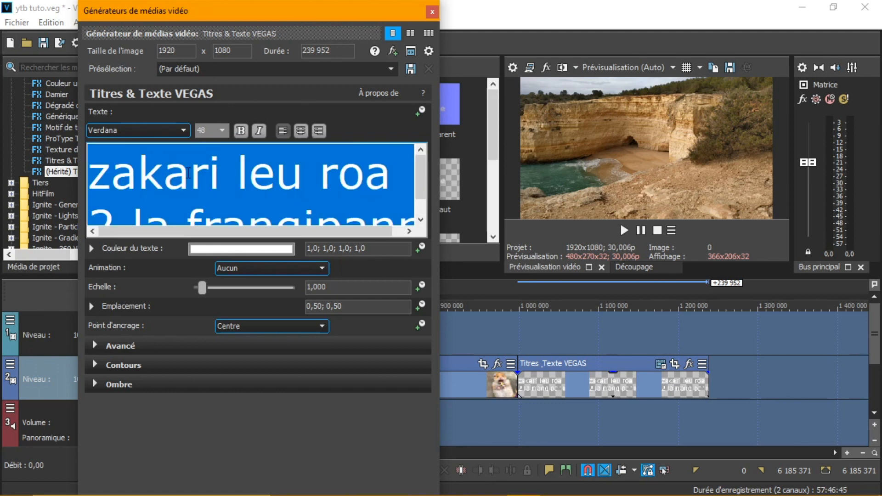
pyautogui.click(273, 248)
pyautogui.moveTo(122, 413)
pyautogui.mouseDown()
pyautogui.moveTo(106, 297)
pyautogui.moveTo(230, 297)
pyautogui.mouseUp()
pyautogui.click(287, 250)
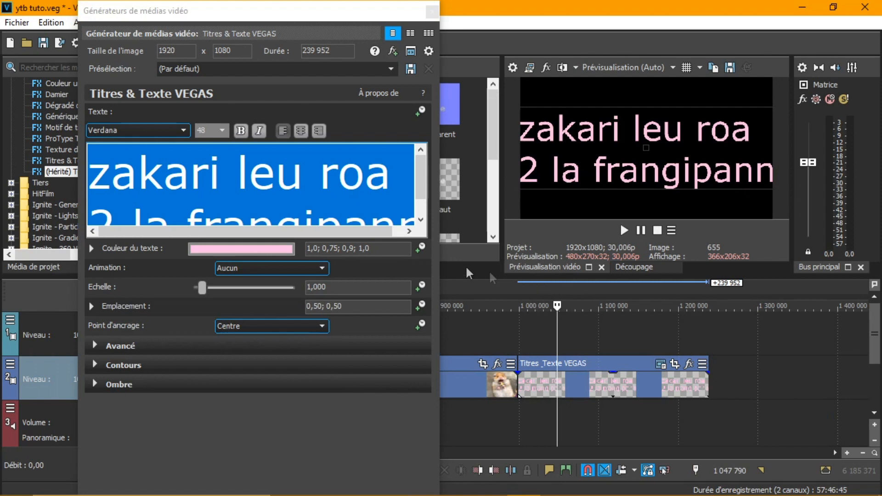
# Set the title's text colour to yellow (1,0; 1,0; 0,02; 1,0).
pyautogui.click(288, 252)
pyautogui.moveTo(204, 334)
pyautogui.mouseDown()
pyautogui.moveTo(255, 388)
pyautogui.moveTo(262, 409)
pyautogui.mouseUp()
pyautogui.click(366, 275)
# Try the HSV and HSL models in the title's text colour picker and return it to RGB.
pyautogui.click(276, 249)
pyautogui.click(152, 267)
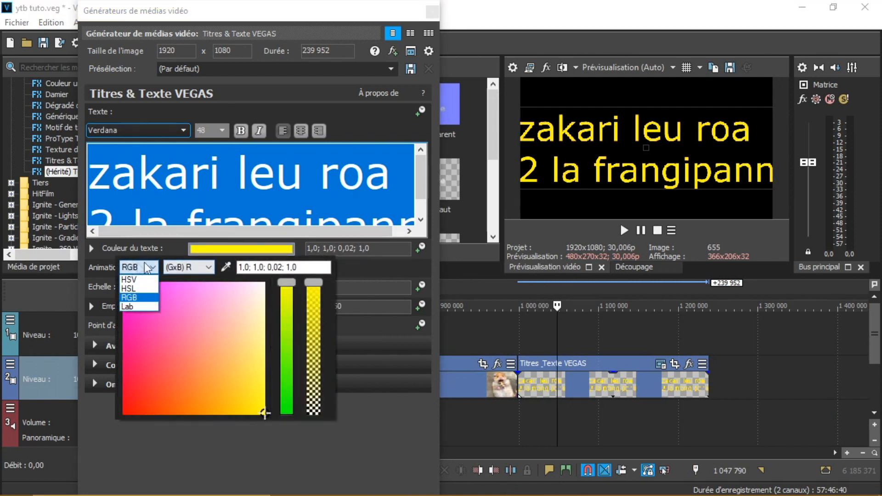
pyautogui.click(145, 280)
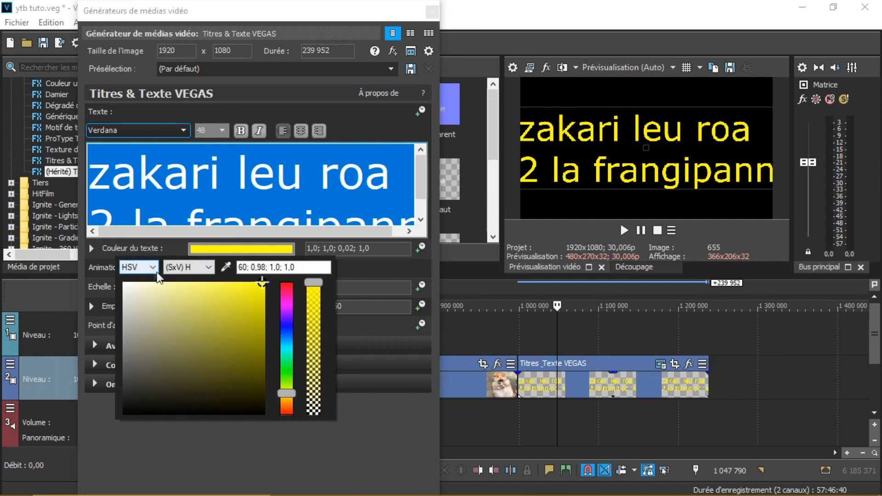
pyautogui.click(134, 264)
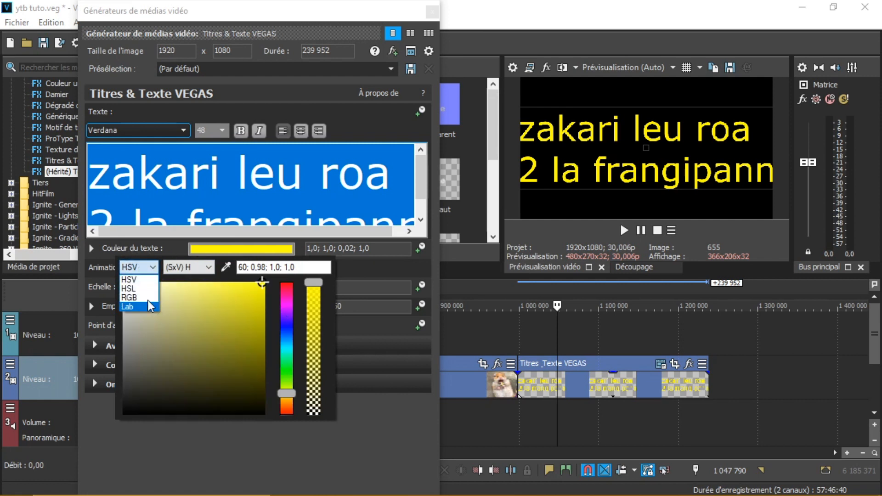
pyautogui.click(143, 290)
pyautogui.click(147, 267)
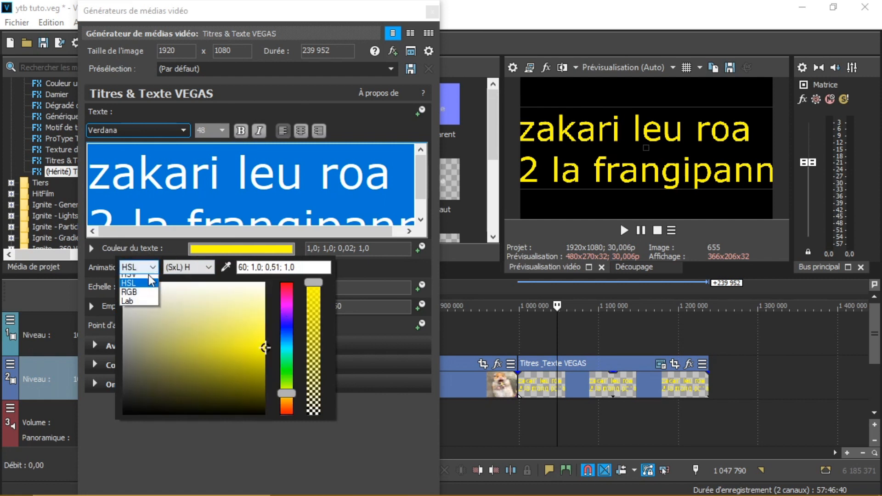
pyautogui.click(138, 297)
# Set the title's text colour to green (0,0; 0,87; 0,05; 1,0) and close the colour picker.
pyautogui.click(149, 365)
pyautogui.moveTo(285, 290); pyautogui.dragTo(277, 414)
pyautogui.click(236, 384)
pyautogui.moveTo(236, 384); pyautogui.dragTo(247, 409)
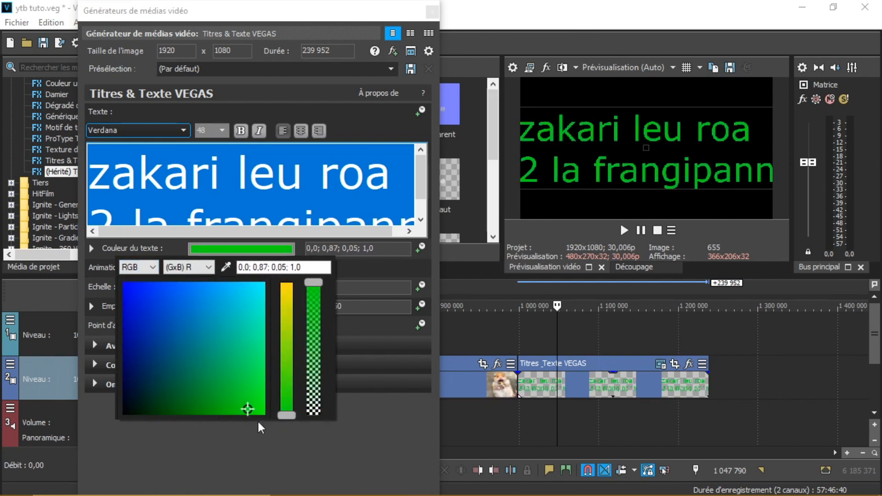
pyautogui.click(259, 421)
pyautogui.click(253, 326)
pyautogui.click(252, 326)
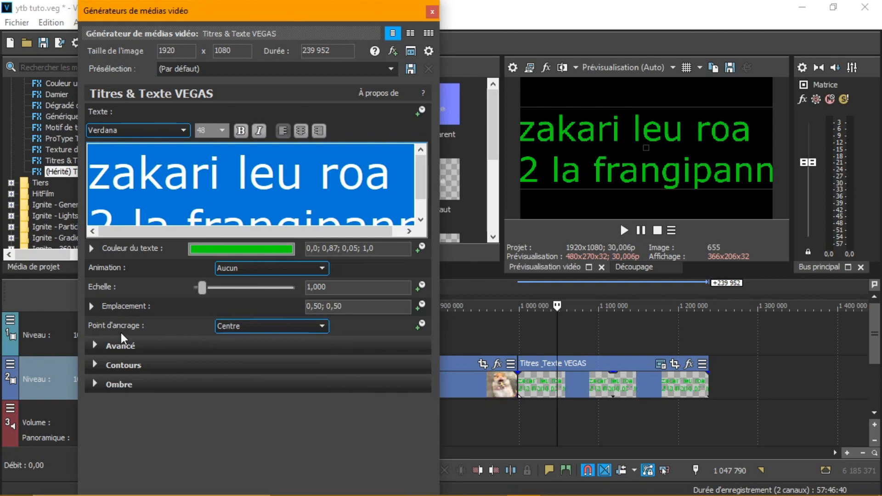
# Try a contour width of 8,231 on the title text, reset it, and expand the shadow settings.
pyautogui.click(100, 348)
pyautogui.click(100, 347)
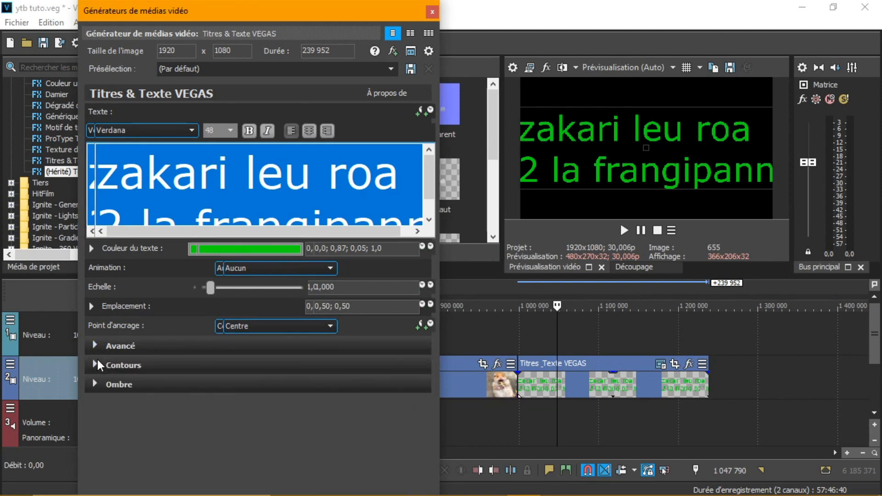
pyautogui.click(98, 365)
pyautogui.moveTo(202, 384); pyautogui.dragTo(288, 386)
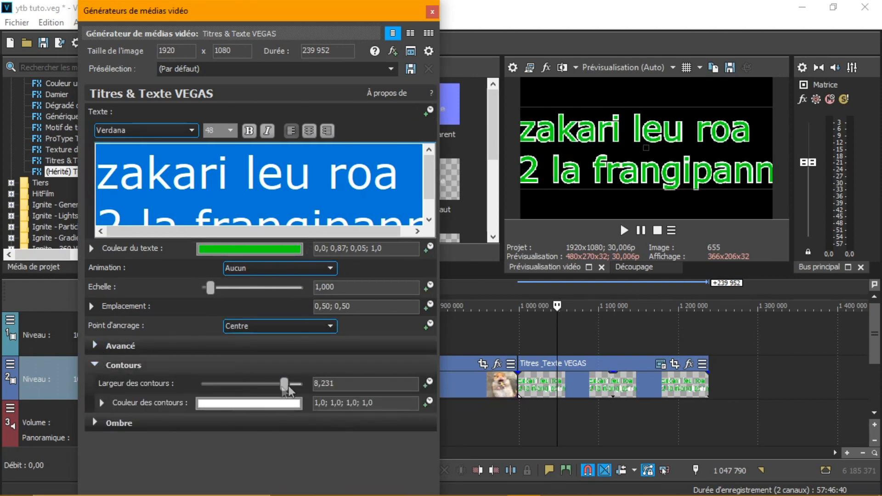
pyautogui.doubleClick(283, 383)
pyautogui.click(97, 423)
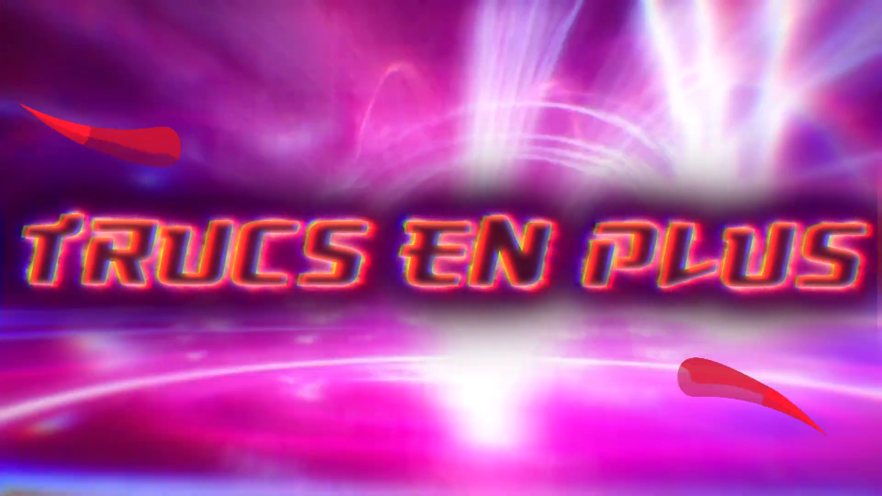
# Insert a speed (Rapidité) envelope on the VID_20200208_151021 video event.
pyautogui.rightClick(349, 377)
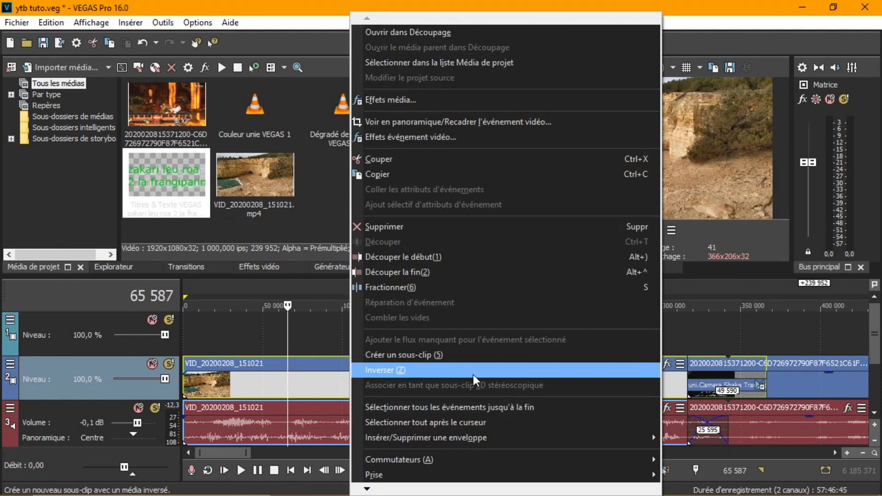
pyautogui.click(247, 384)
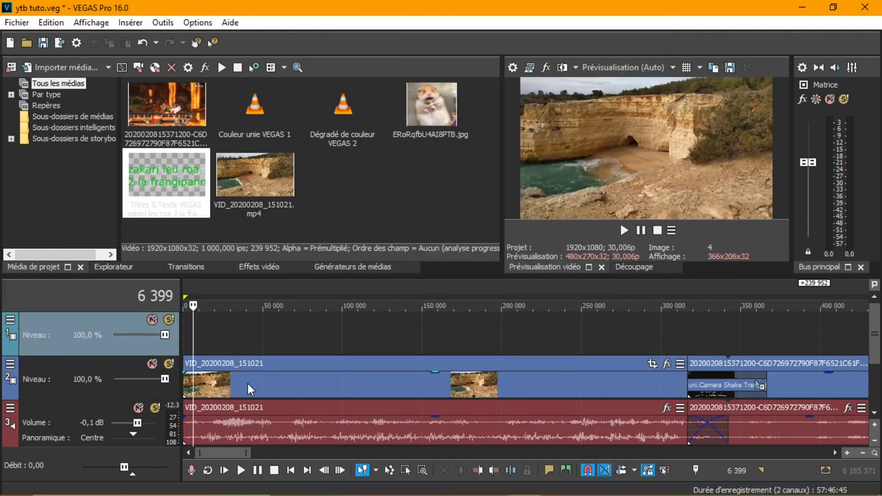
pyautogui.rightClick(248, 384)
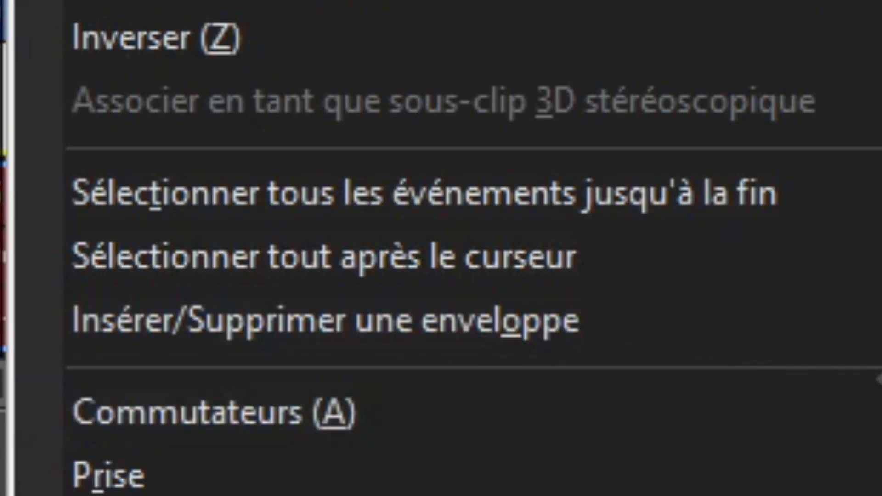
pyautogui.click(576, 440)
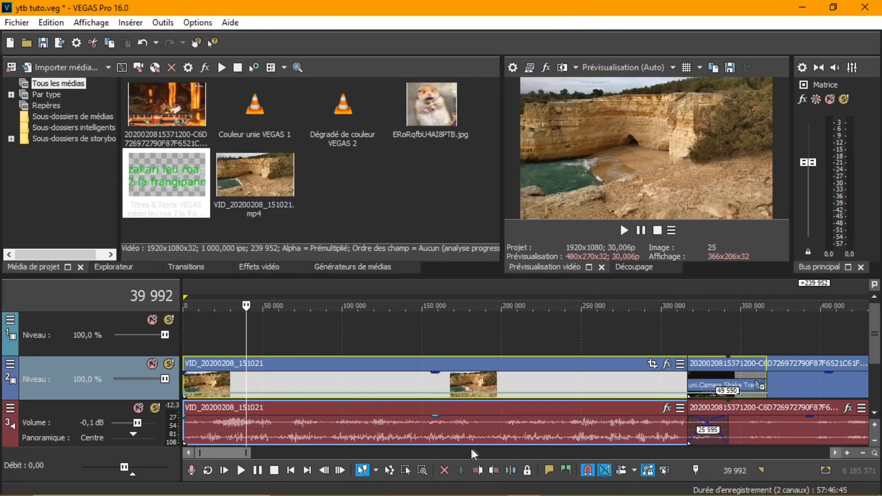
# Add three points to the speed envelope between about 40 000 and 46 669, and raise the middle one to form a peak.
pyautogui.scroll(5, 404, 397)
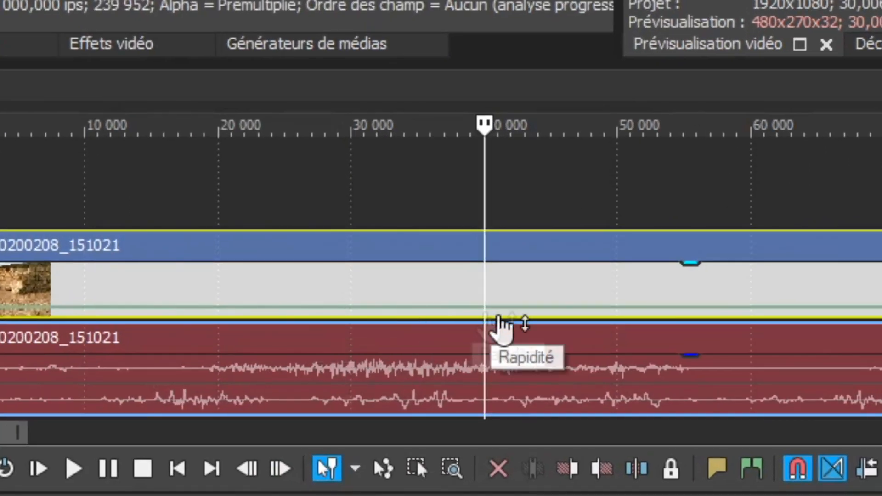
pyautogui.doubleClick(490, 307)
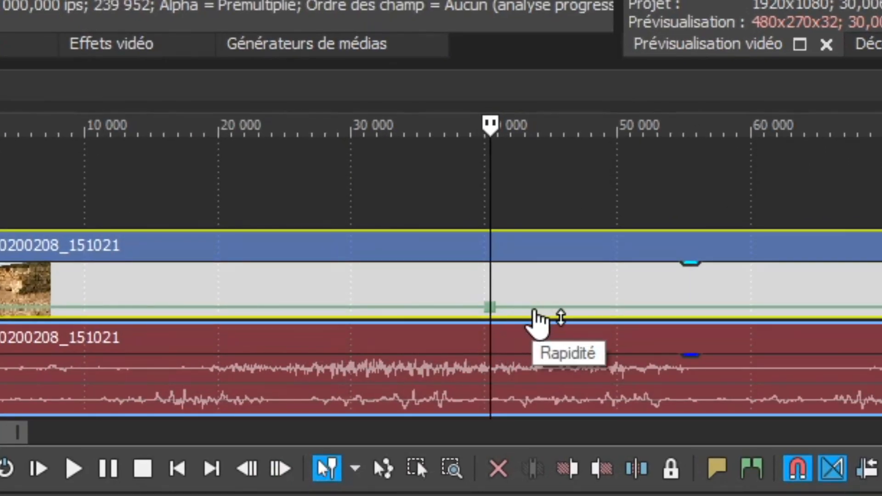
pyautogui.doubleClick(533, 307)
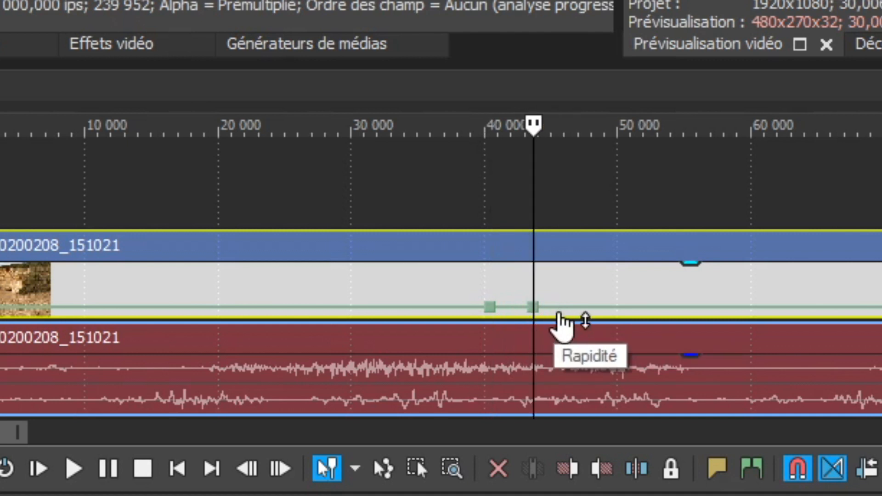
pyautogui.doubleClick(573, 307)
pyautogui.moveTo(533, 307); pyautogui.dragTo(535, 277)
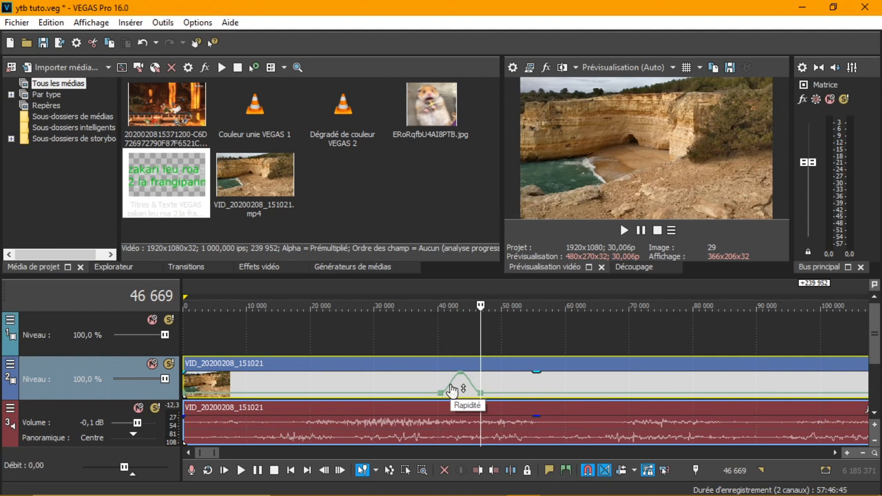
# Change the fade type of the envelope segments on both sides of the speed peak to form a sharper, pointed curve.
pyautogui.rightClick(534, 281)
pyautogui.click(502, 276)
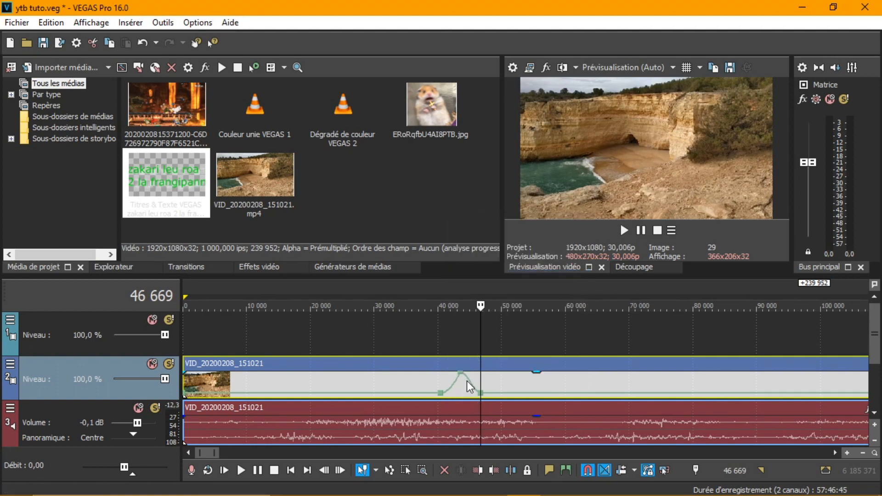
pyautogui.rightClick(469, 379)
pyautogui.click(509, 271)
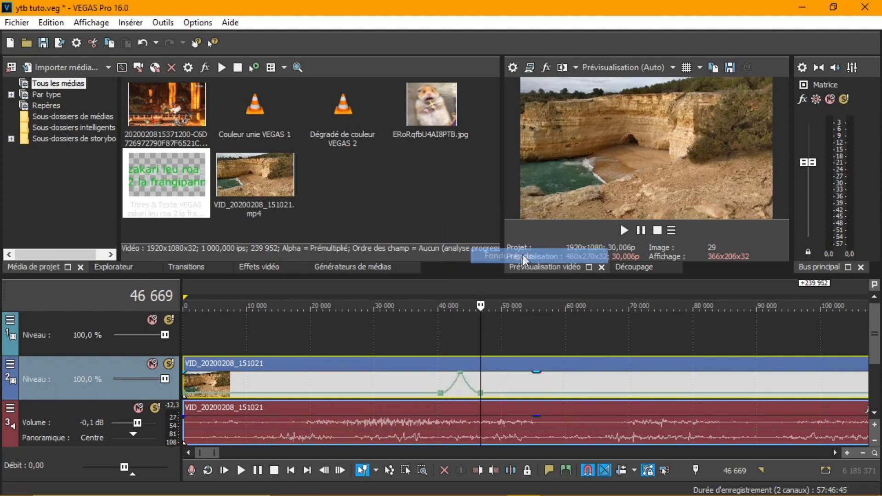
# Play the VID_20200208_151021 clip from just before the speed peak to preview the speed change.
pyautogui.click(425, 292)
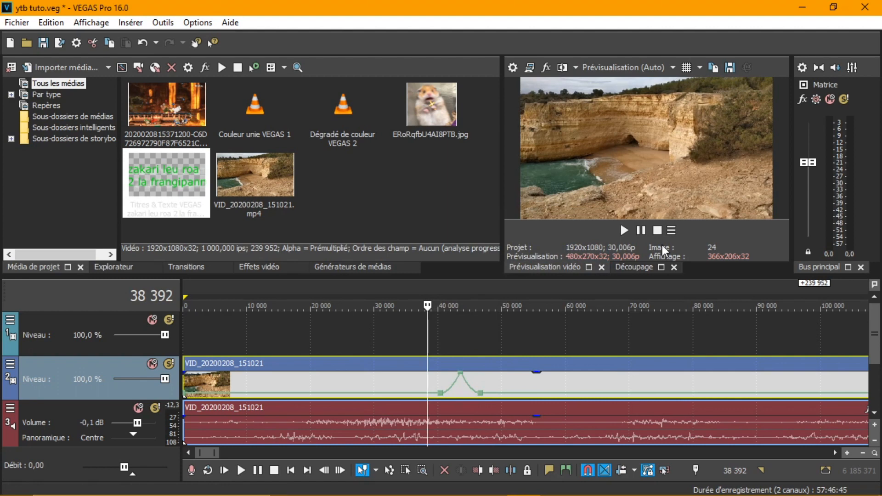
pyautogui.click(639, 230)
pyautogui.click(412, 284)
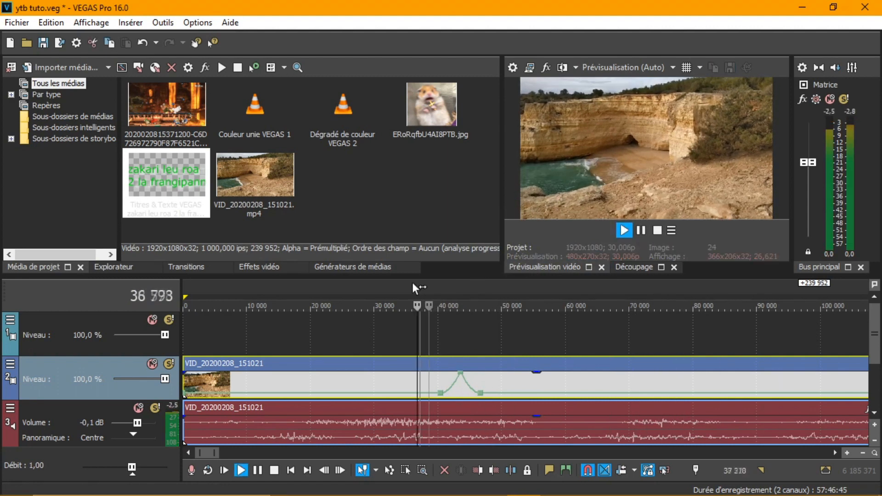
pyautogui.click(382, 285)
pyautogui.doubleClick(382, 285)
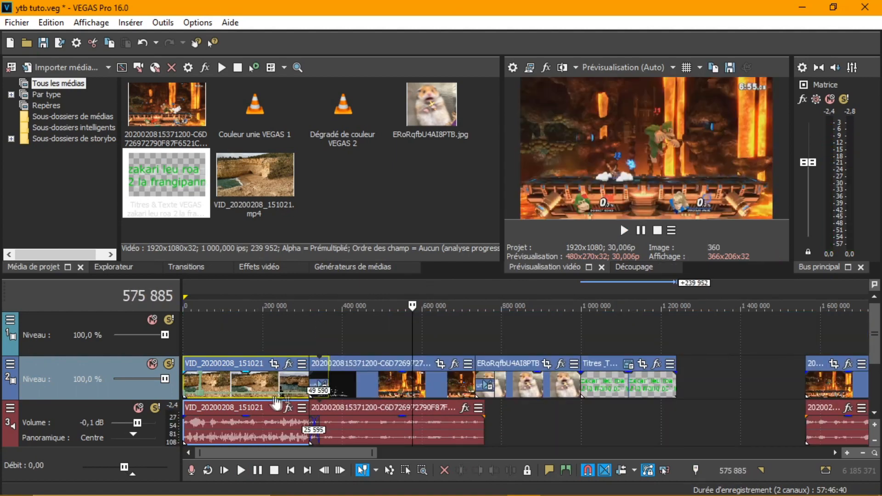
# Reverse the VID_20200208_151021 video event with Inverser and play it back.
pyautogui.click(250, 289)
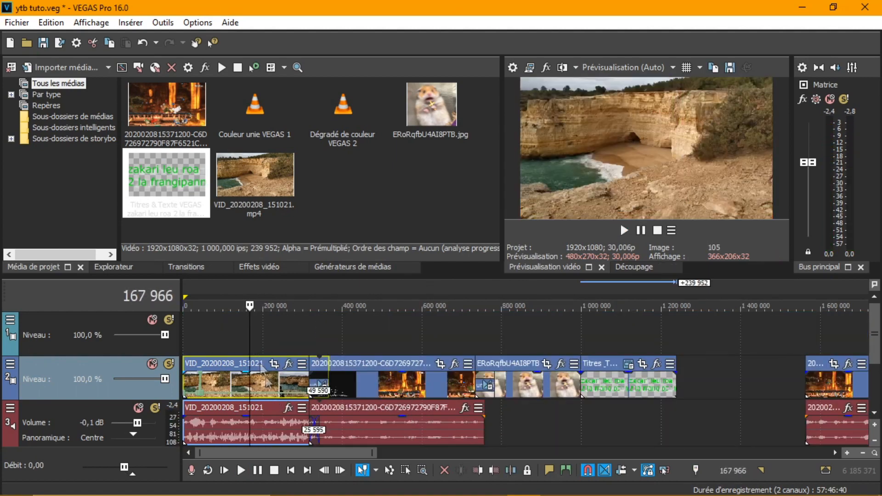
pyautogui.rightClick(268, 384)
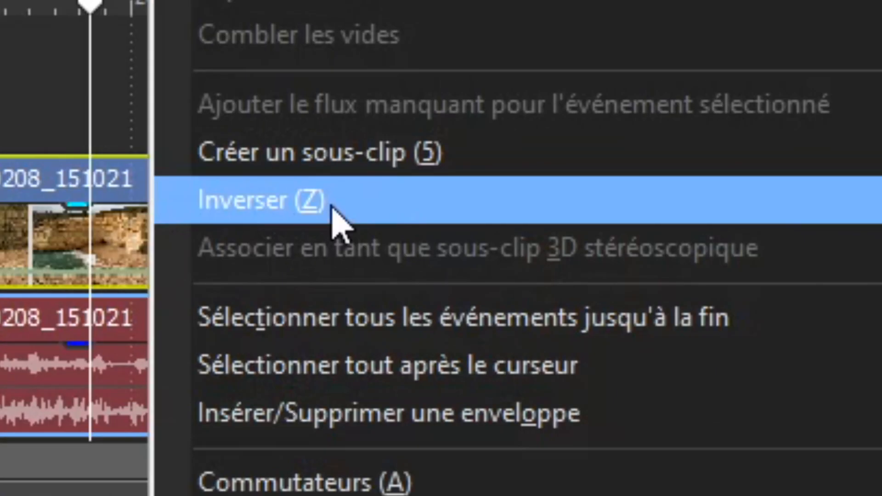
pyautogui.click(331, 207)
pyautogui.press('space')
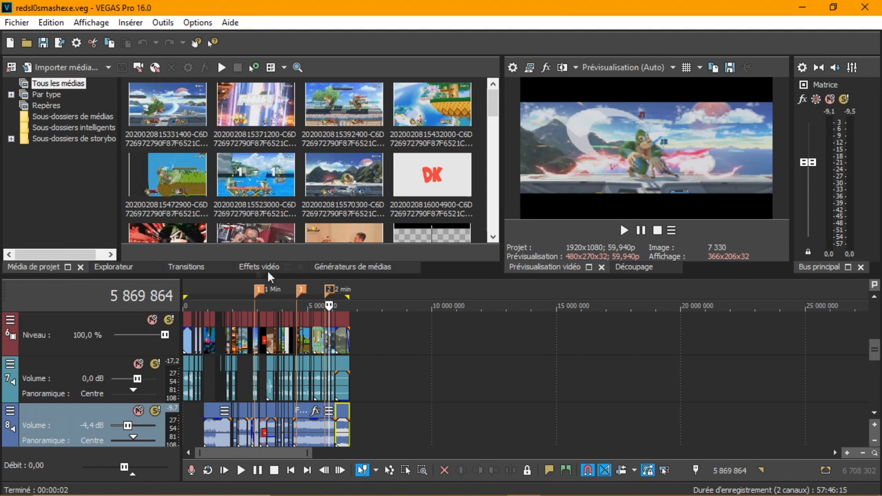
# Select the whole length of the redsl0smashexe.veg project as the render range and open the render settings.
pyautogui.click(192, 292)
pyautogui.moveTo(218, 292); pyautogui.dragTo(351, 292)
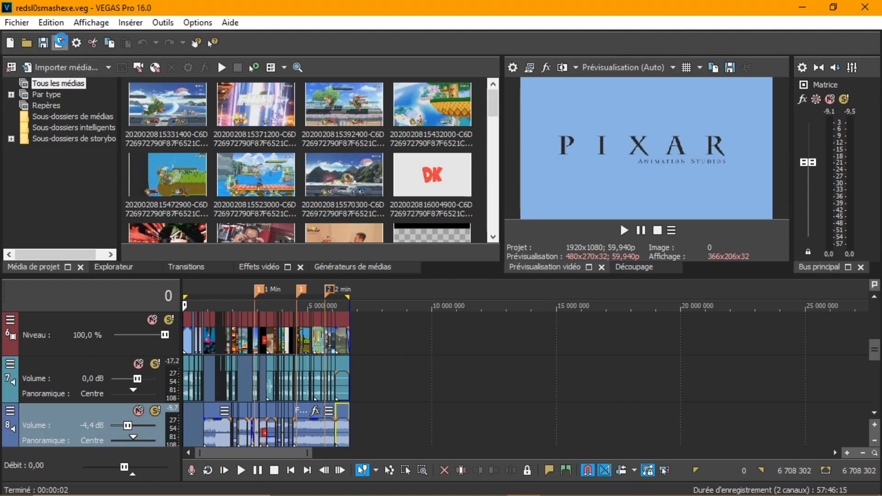
pyautogui.click(388, 195)
# Choose the MAGIX AVC/AAC MP4 format with the Internet HD 1080p 59,94 fps (NVIDIA NVENC) template for the render.
pyautogui.click(257, 121)
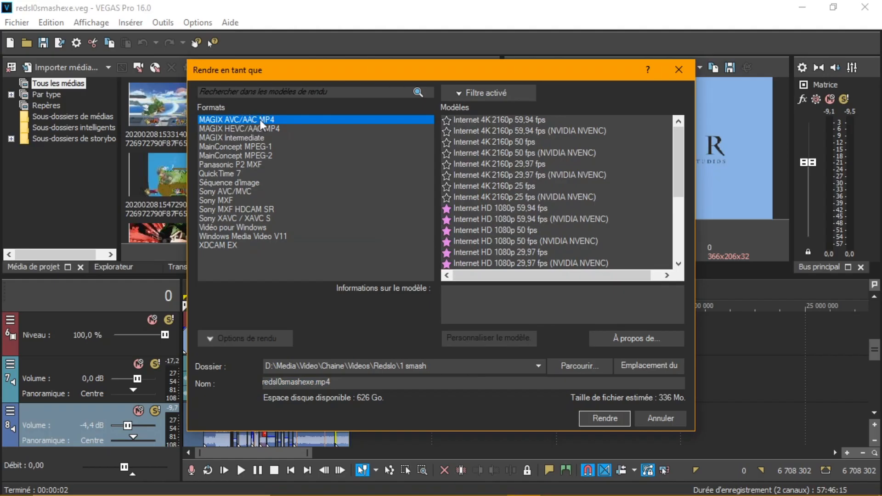
pyautogui.scroll(-3, 503, 181)
pyautogui.scroll(3, 504, 181)
pyautogui.scroll(-1, 519, 239)
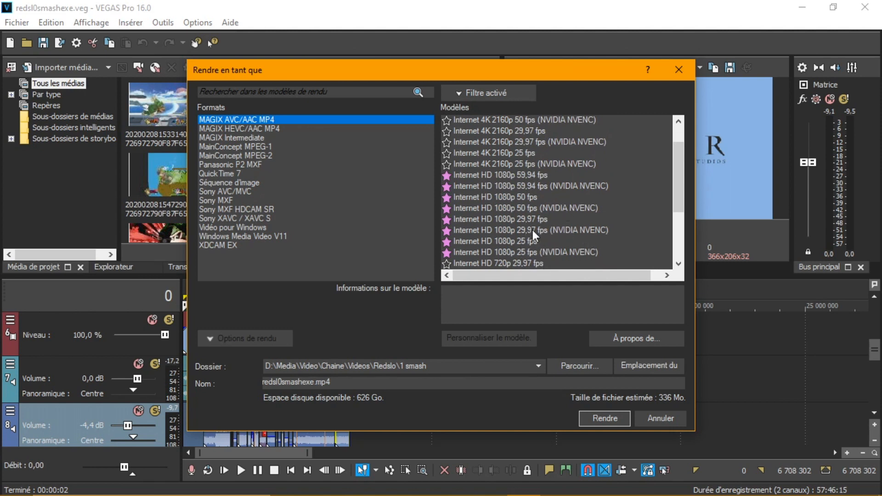
pyautogui.click(576, 186)
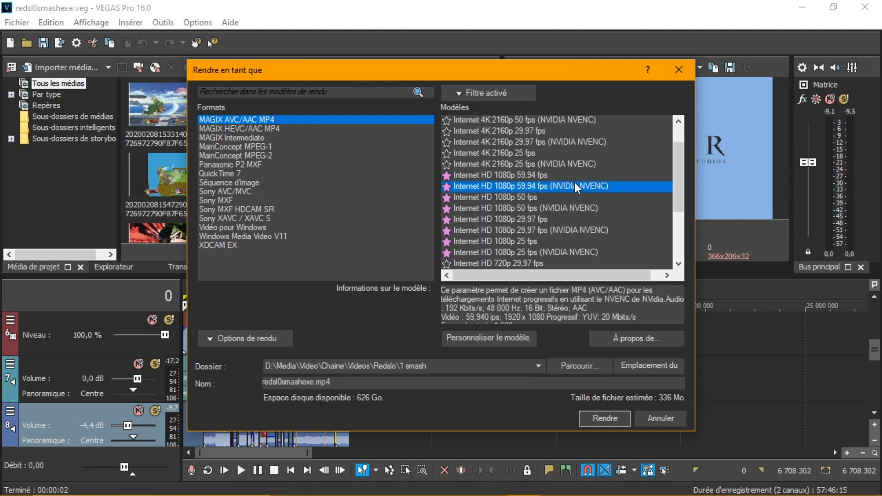
pyautogui.click(548, 176)
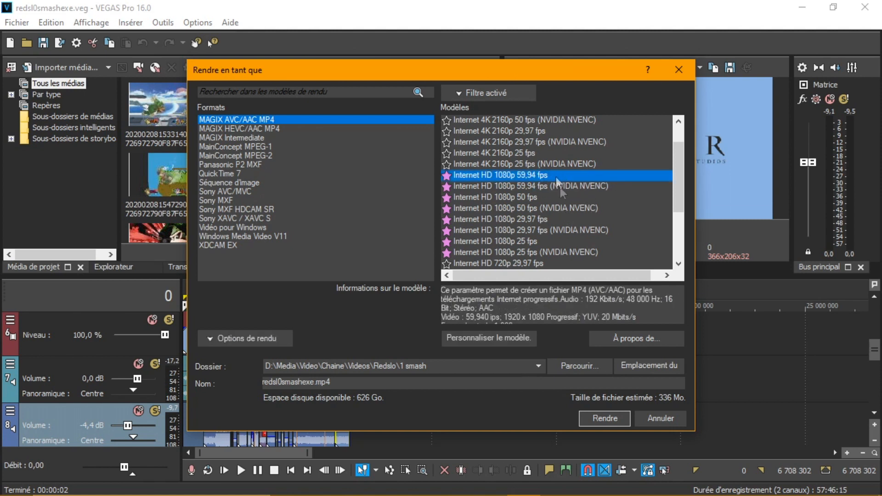
pyautogui.click(586, 186)
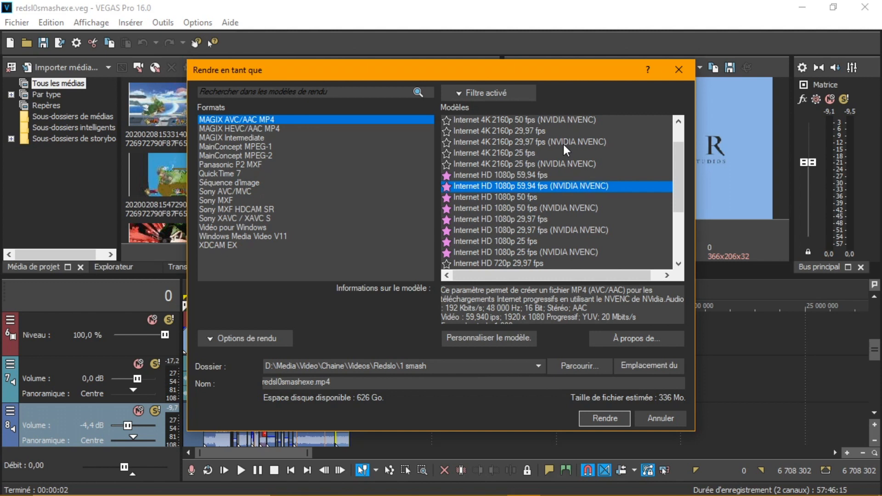
pyautogui.click(563, 177)
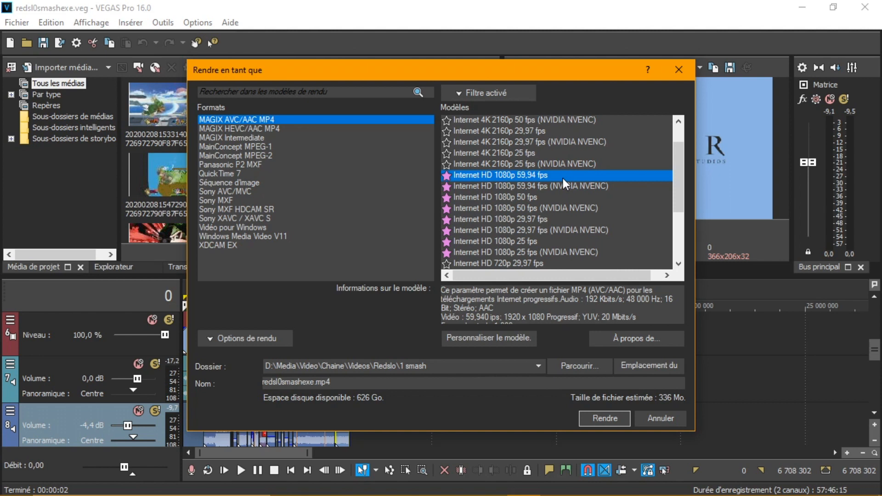
pyautogui.click(574, 186)
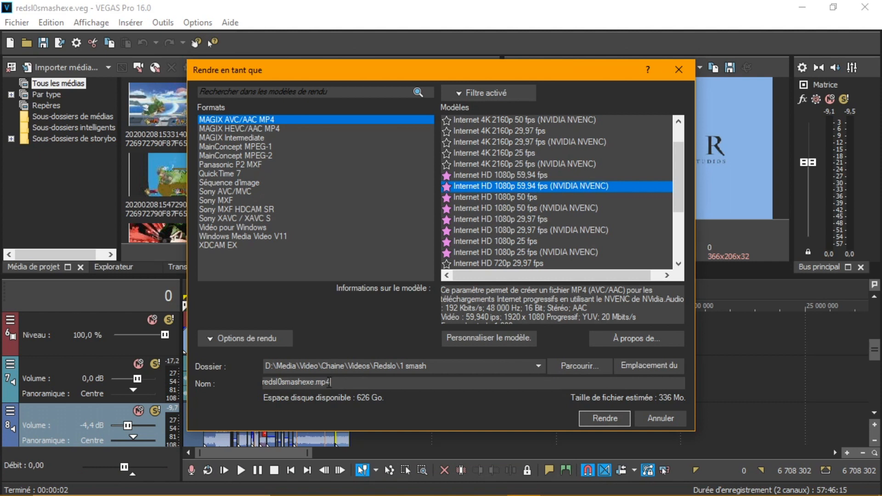
# Decline overwriting the existing redsl0smashexe.mp4 and render the project as r2edsl0smashexe.mp4 instead.
pyautogui.moveTo(316, 382); pyautogui.dragTo(356, 383)
pyautogui.click(351, 383)
pyautogui.click(605, 417)
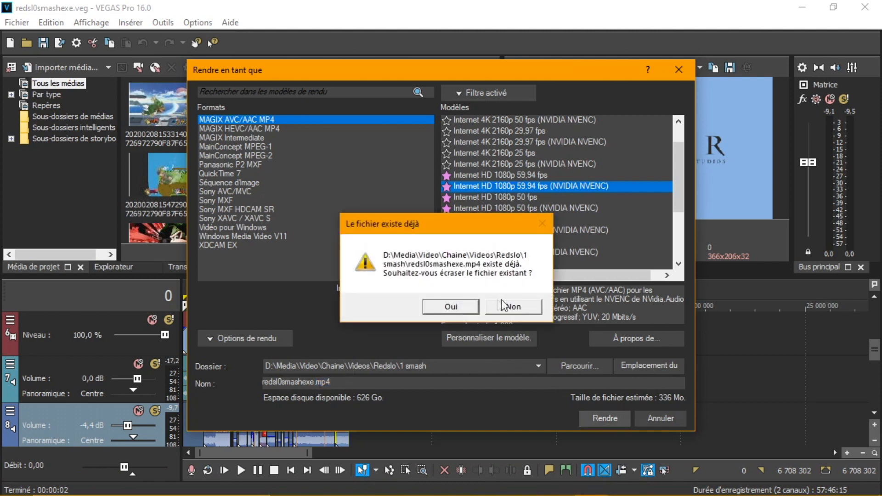
pyautogui.click(518, 307)
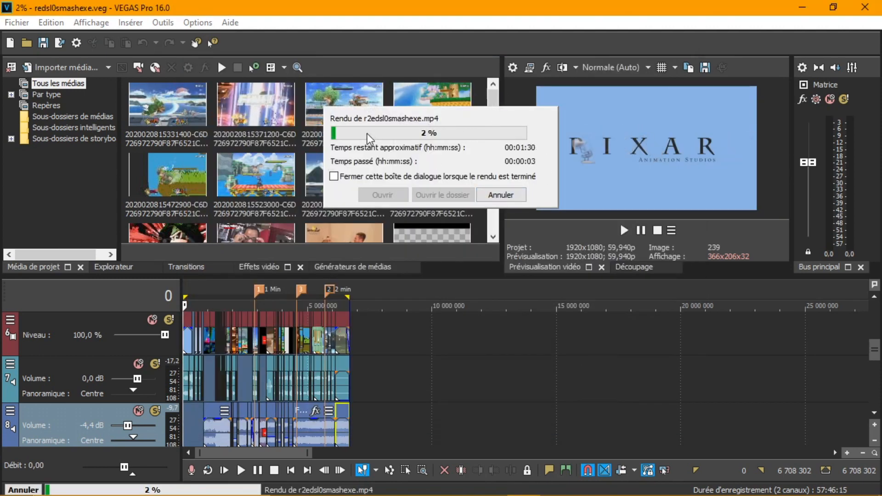
# Cancel the running renders to r2edsl0smashexe.mp4 and redsl0sm1ashexe.mp4 and return to the project timeline near the 2 min marker.
pyautogui.click(501, 194)
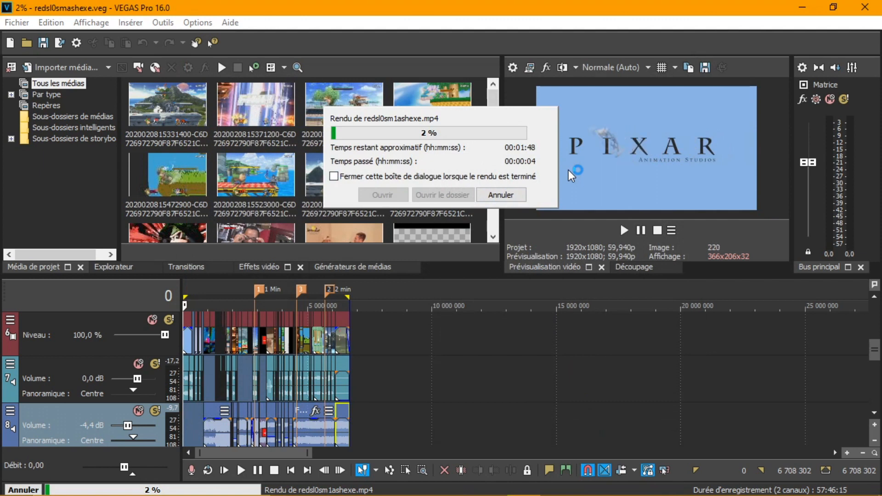
pyautogui.click(501, 195)
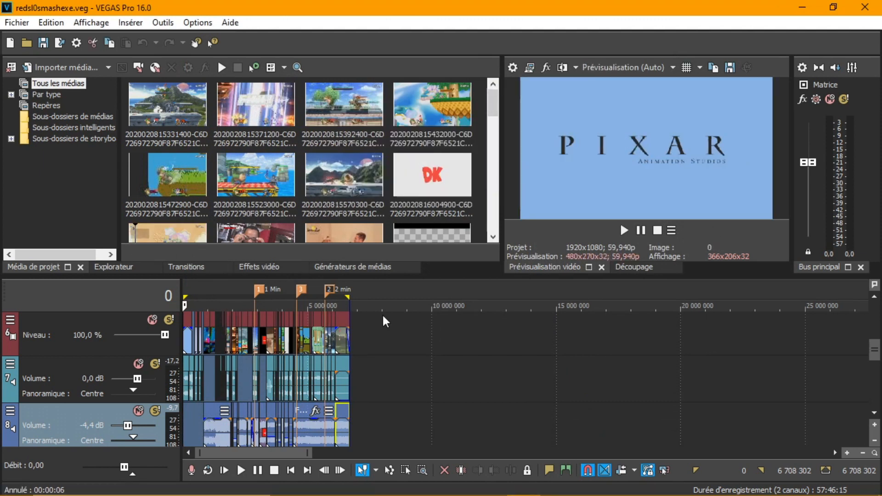
pyautogui.click(345, 290)
pyautogui.click(329, 288)
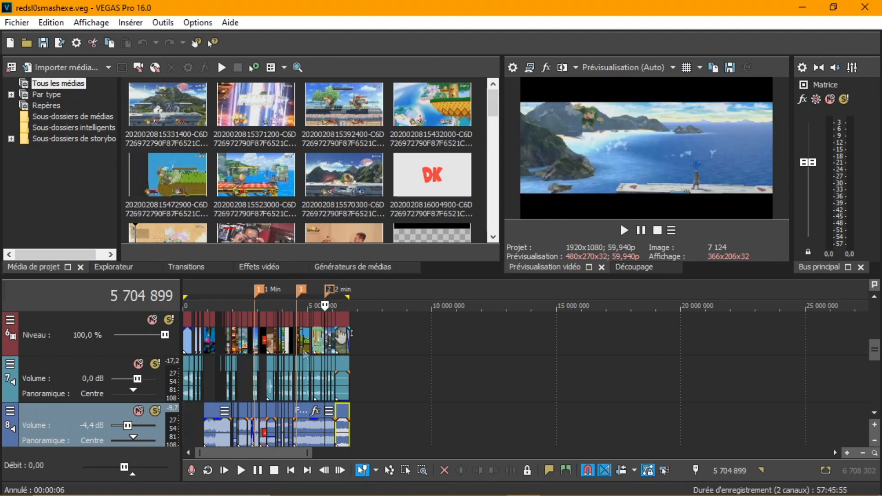
pyautogui.scroll(5, 340, 329)
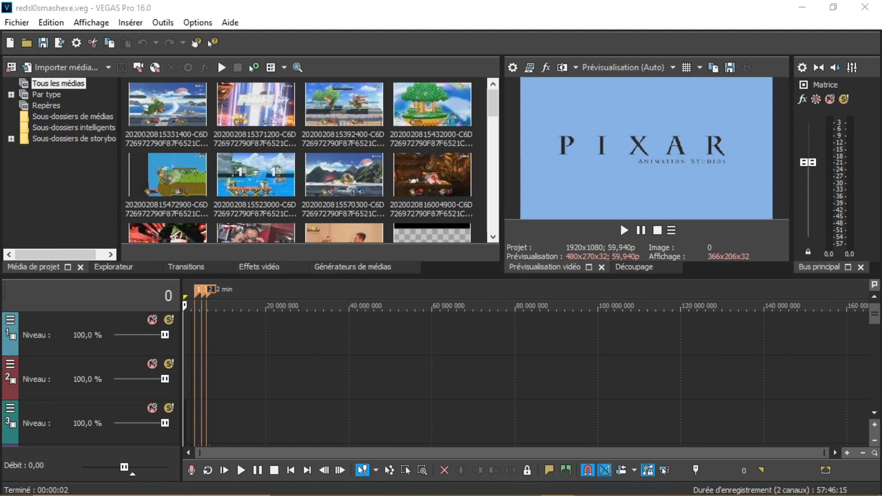
# Look through the stacked video and audio tracks and preview the opening part of the finished project.
pyautogui.moveTo(874, 316); pyautogui.dragTo(873, 360)
pyautogui.scroll(4, 269, 383)
pyautogui.scroll(6, 271, 388)
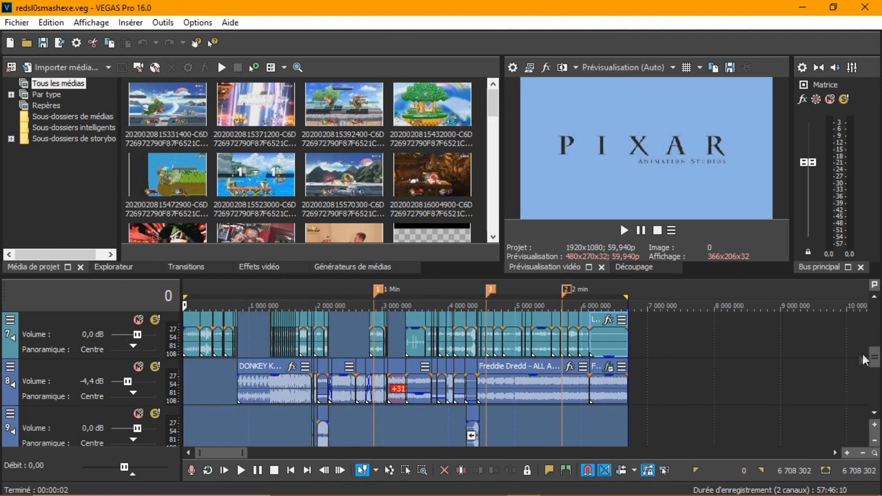
pyautogui.moveTo(874, 363); pyautogui.dragTo(874, 342)
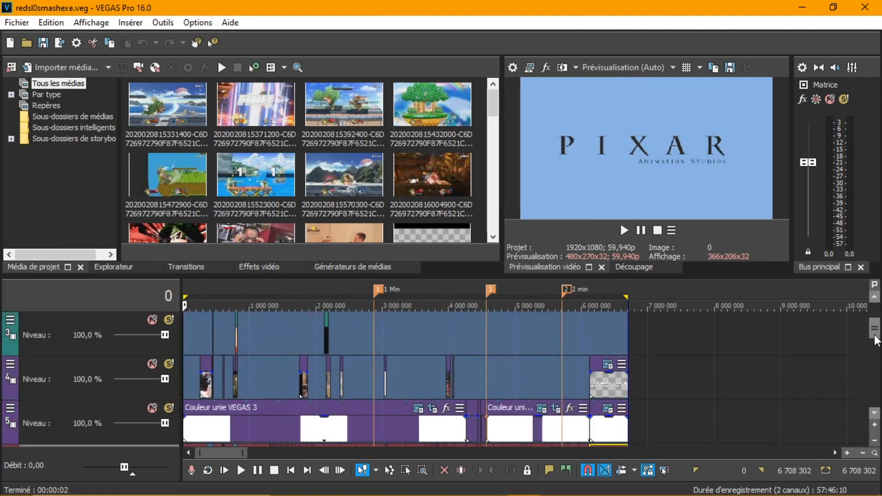
pyautogui.scroll(3, 315, 360)
pyautogui.click(326, 296)
pyautogui.scroll(3, 483, 341)
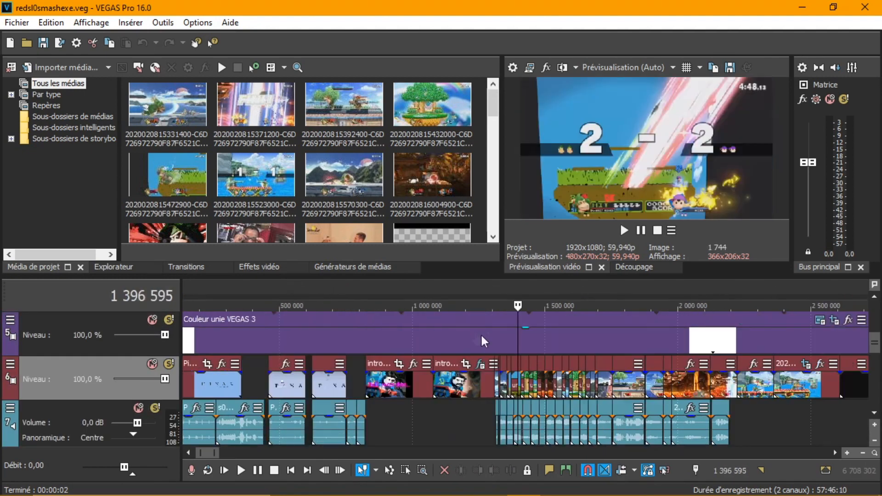
pyautogui.click(241, 340)
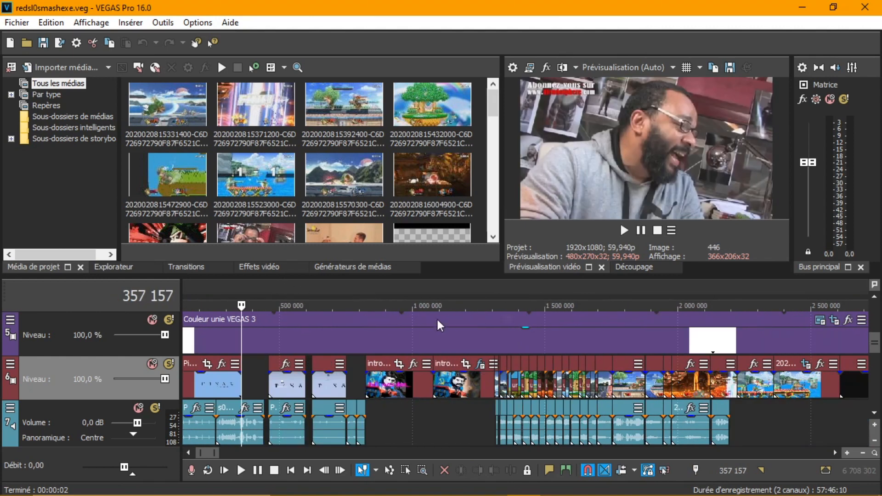
# Examine the short repeated cuts in the Pixar lamp intro frame by frame, then play the project.
pyautogui.click(645, 228)
pyautogui.scroll(3, 530, 345)
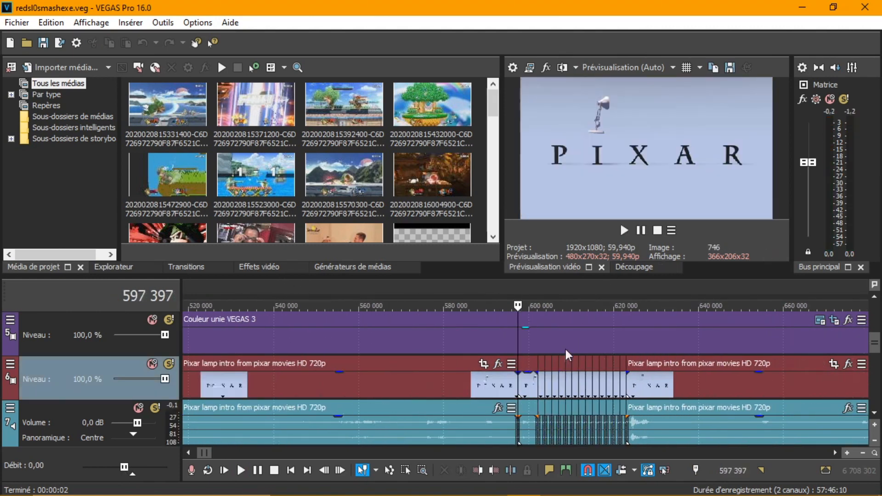
pyautogui.click(573, 332)
pyautogui.click(602, 362)
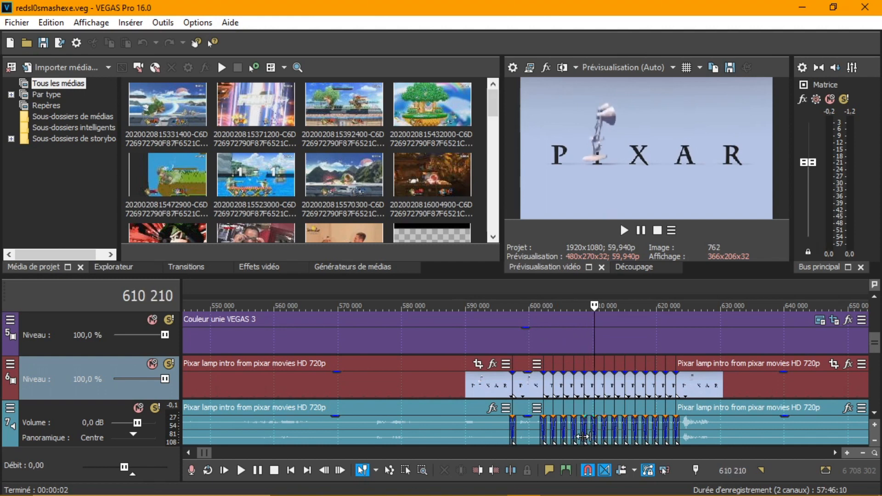
pyautogui.scroll(2, 545, 382)
pyautogui.press('Left')
pyautogui.press('Left')
pyautogui.press('Right')
pyautogui.press('Right')
pyautogui.press('Right')
pyautogui.press('space')
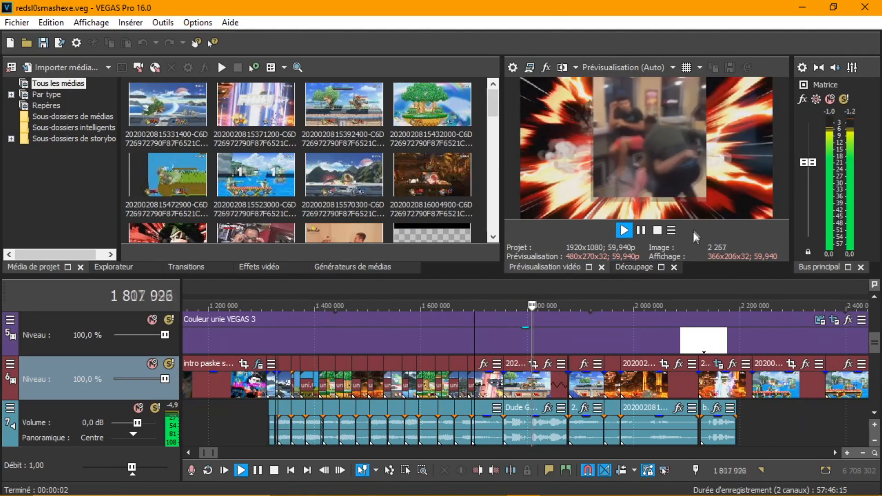
# Step frame by frame through the Dude Gets beat up in Restaurant section and locate its overlay event on track 4.
pyautogui.click(399, 288)
pyautogui.scroll(3, 418, 303)
pyautogui.scroll(2, 485, 341)
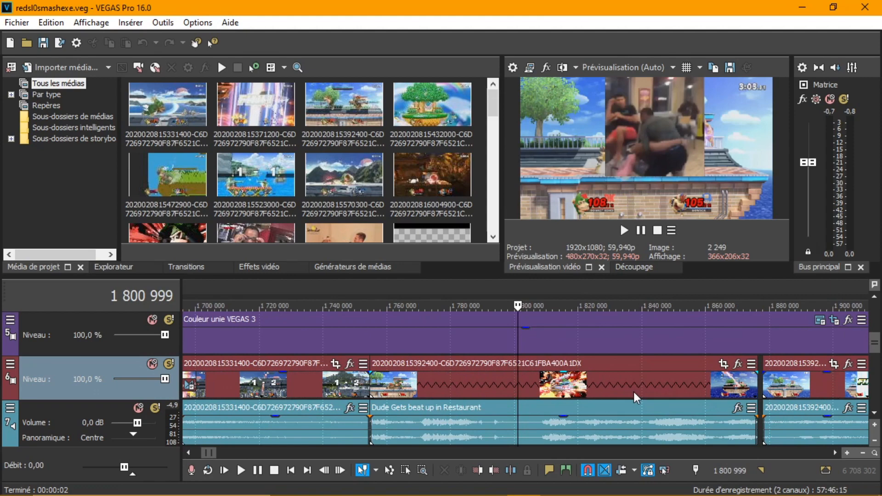
pyautogui.press('Right')
pyautogui.press('Right')
pyautogui.press('Right')
pyautogui.press('Right')
pyautogui.press('Right')
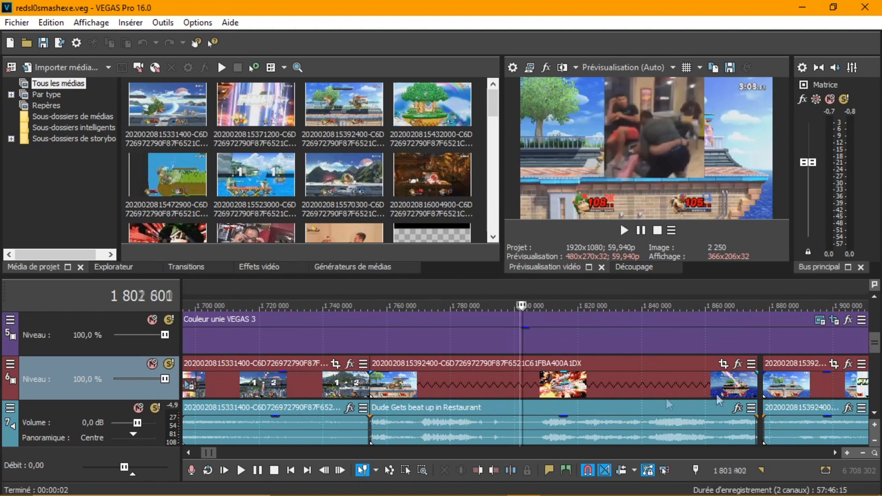
pyautogui.scroll(2, 870, 345)
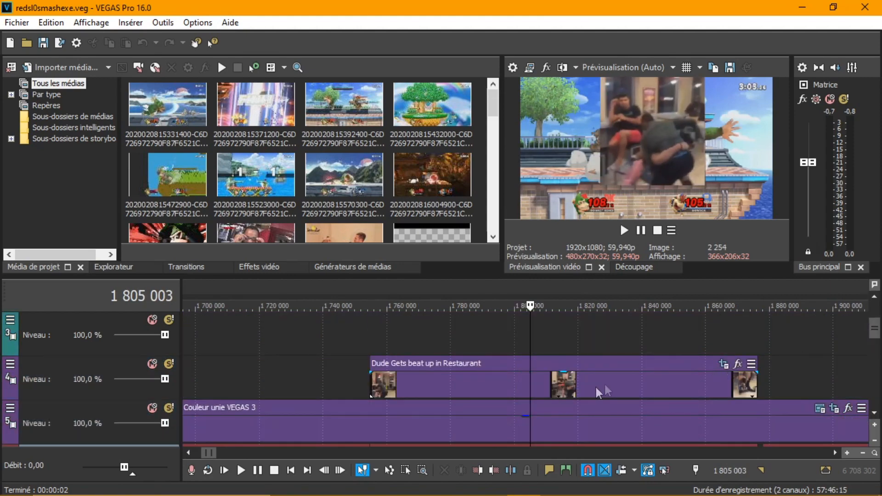
# Inspect the position keyframes in the pan/crop settings of the Dude Gets beat up in Restaurant video event.
pyautogui.click(591, 381)
pyautogui.click(724, 364)
pyautogui.click(195, 402)
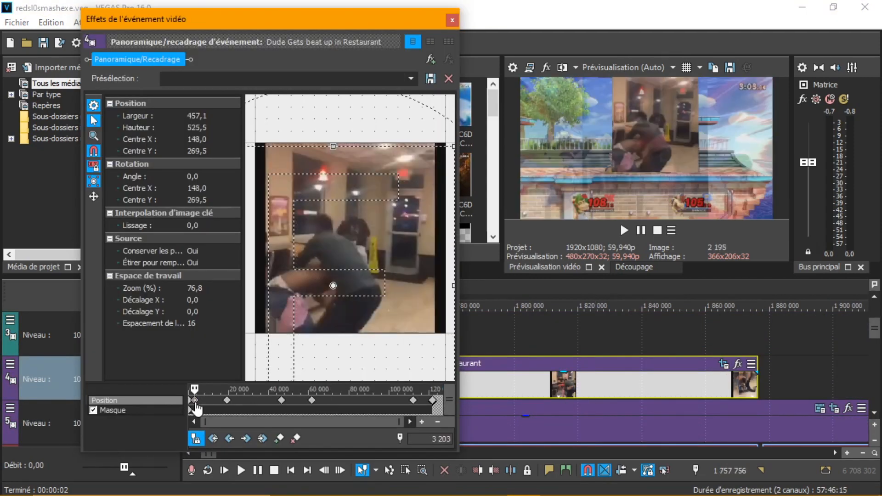
pyautogui.click(228, 401)
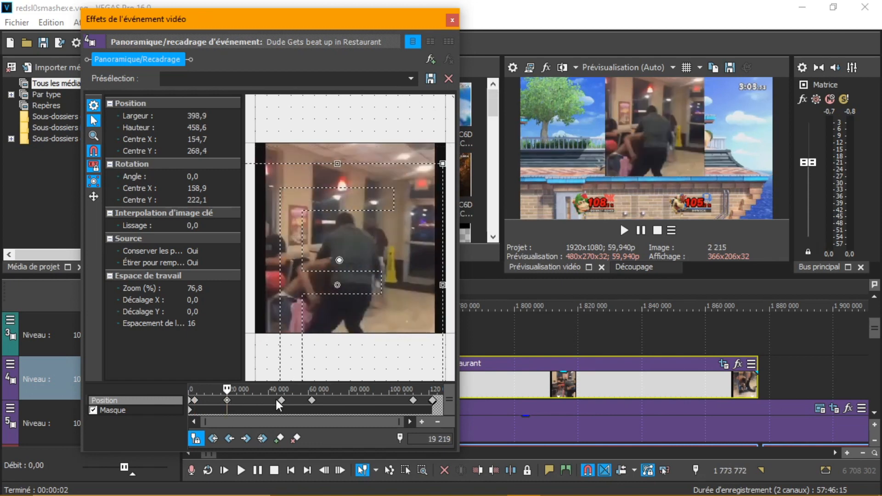
pyautogui.click(281, 400)
pyautogui.click(433, 401)
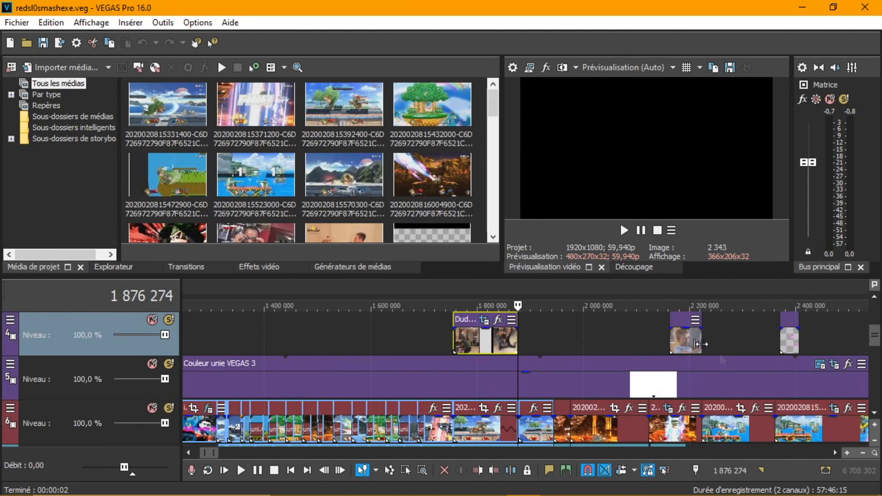
# Inspect the mask in the pan/crop settings of the black man Hehe Meme event on track 3 and close them.
pyautogui.click(667, 285)
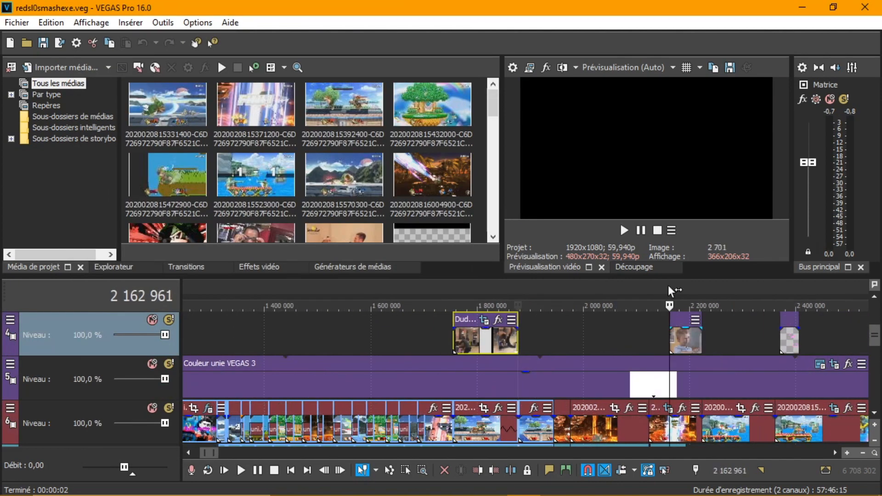
pyautogui.scroll(1, 873, 344)
pyautogui.scroll(4, 570, 319)
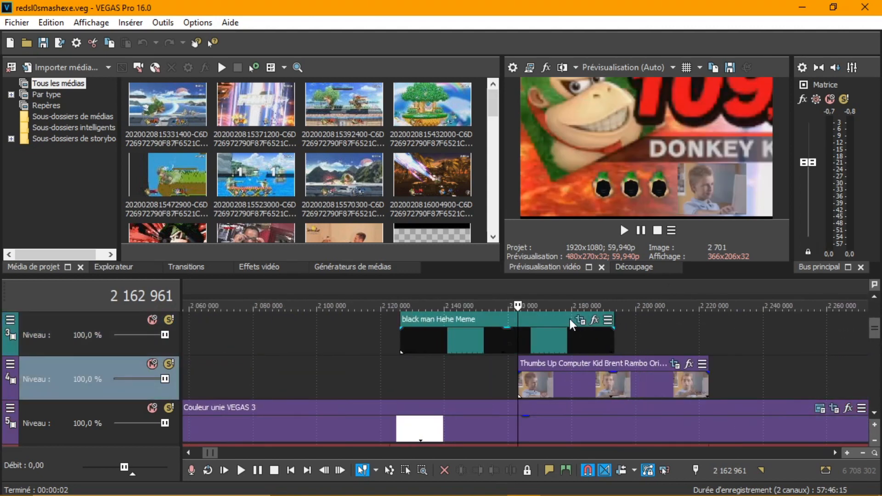
pyautogui.click(580, 320)
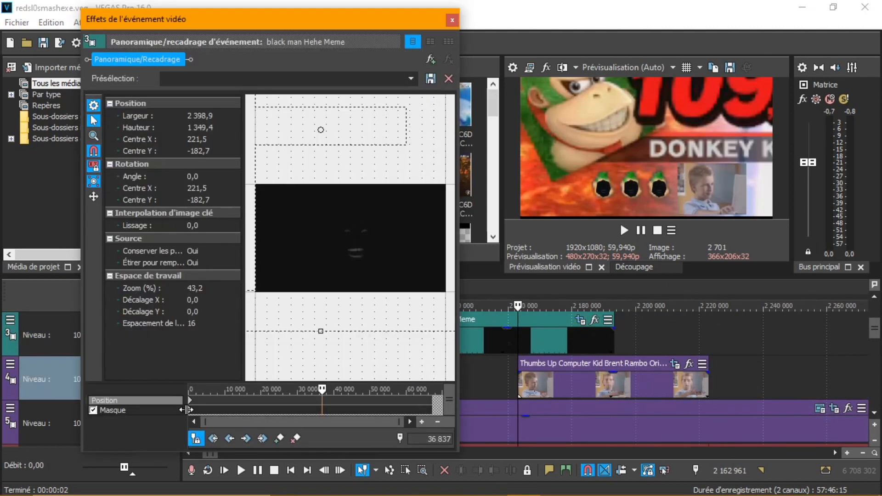
pyautogui.click(189, 409)
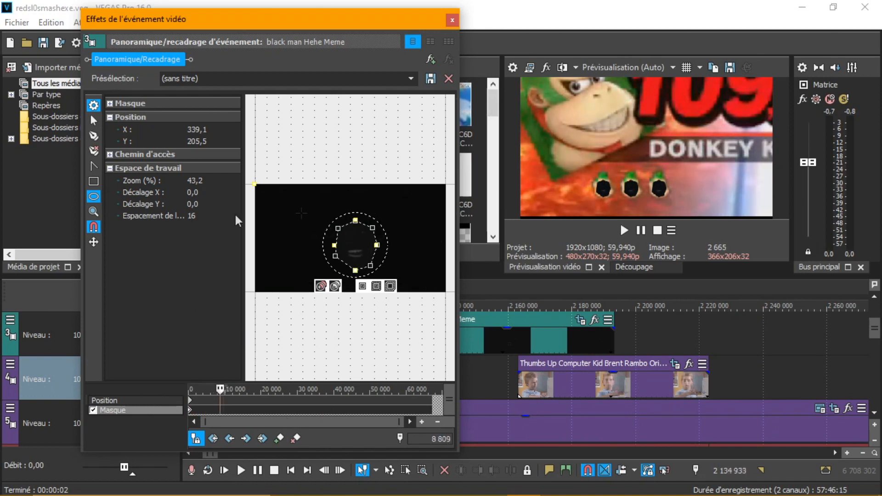
pyautogui.click(452, 20)
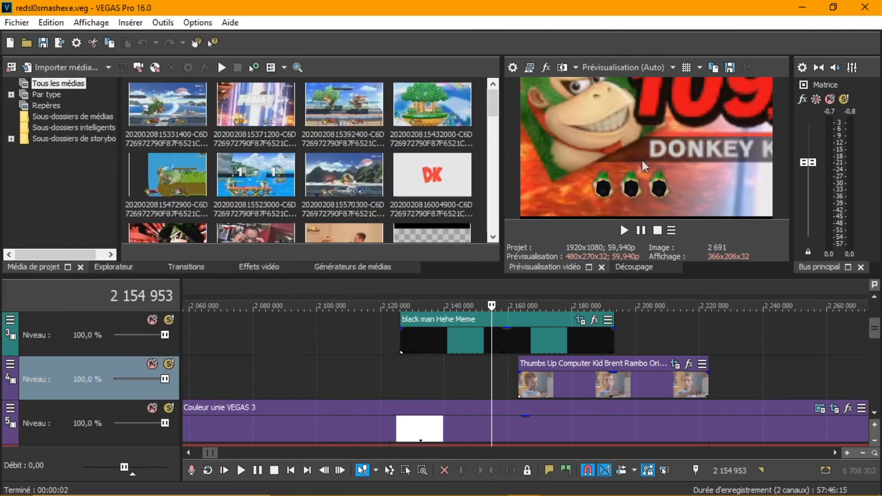
# Preview the text title event over the Donkey Kong clip and look at the tracks beneath it.
pyautogui.hscroll(5, 737, 390)
pyautogui.click(627, 293)
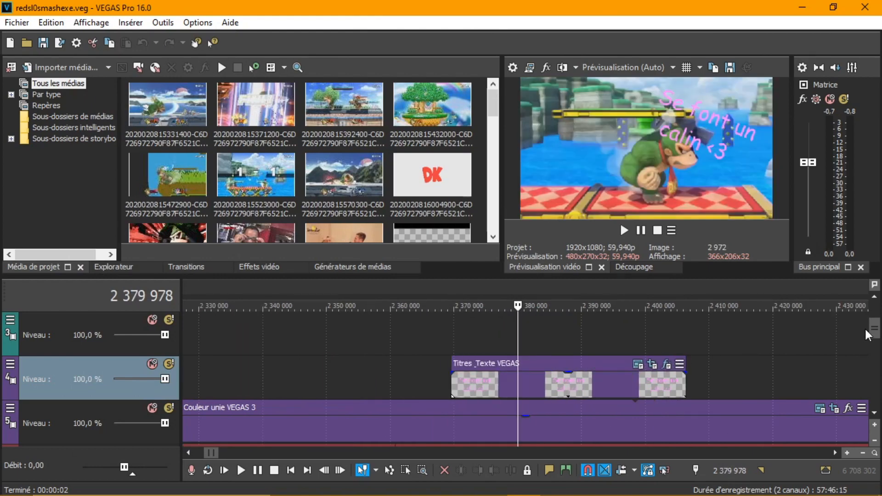
pyautogui.moveTo(873, 333); pyautogui.dragTo(827, 353)
pyautogui.scroll(-6, 825, 349)
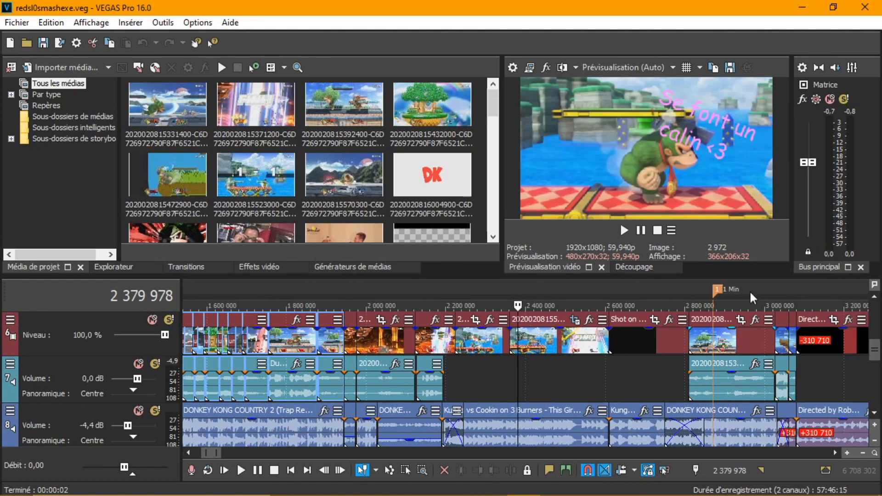
# Preview the project at the 1 Min marker and examine the clips with speed envelopes after marker 3.
pyautogui.click(717, 289)
pyautogui.scroll(-5, 815, 340)
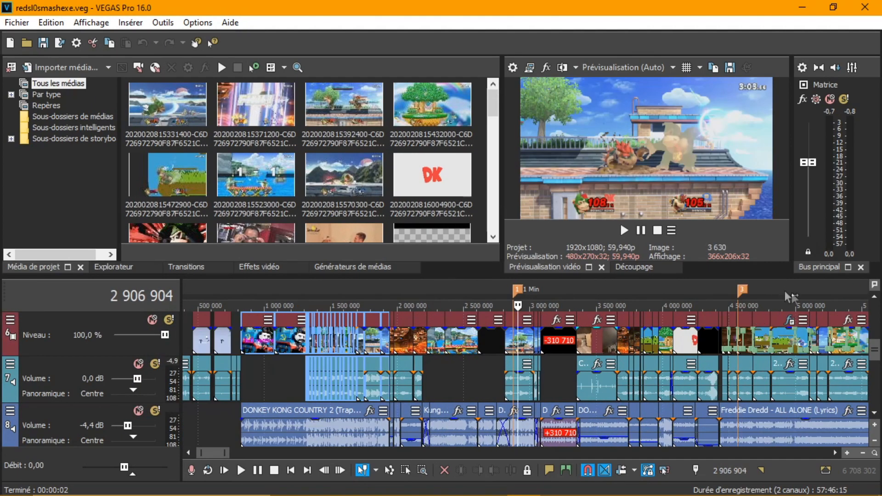
pyautogui.click(794, 291)
pyautogui.scroll(8, 793, 290)
pyautogui.click(489, 288)
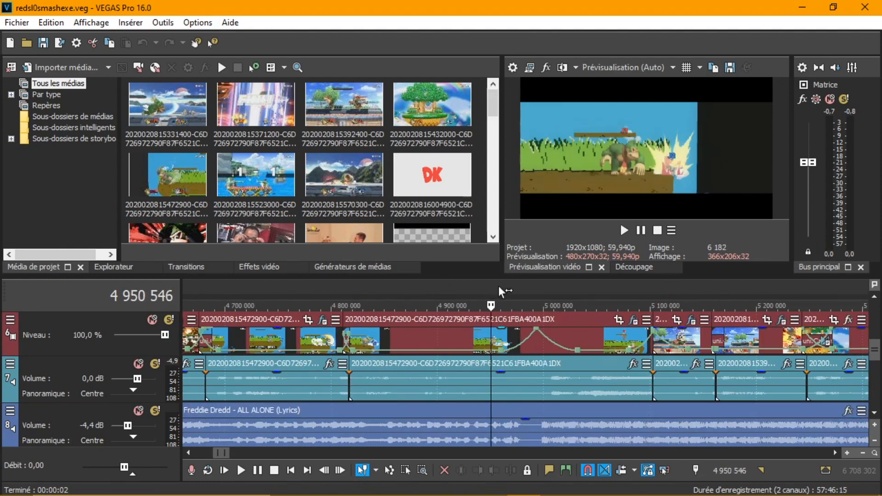
# Play the closing Legend of Zelda scene with its subscribe text and select the Freddie Dredd audio event beneath it.
pyautogui.press('space')
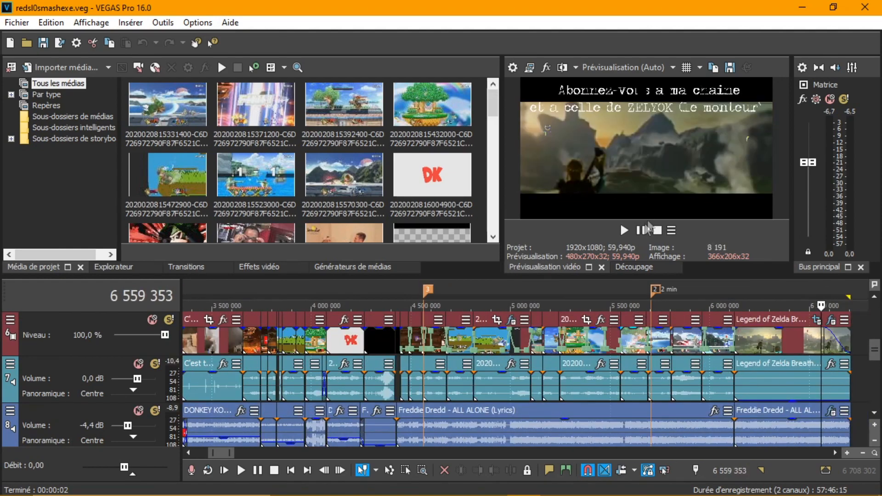
pyautogui.click(642, 230)
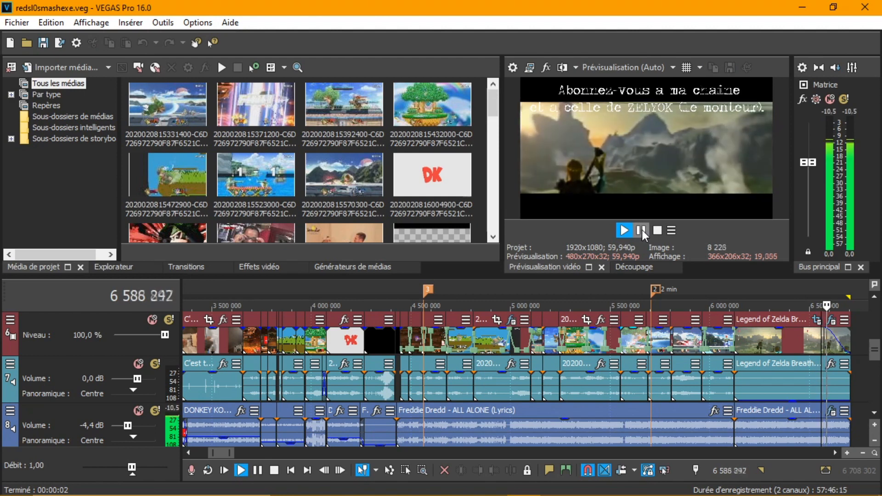
pyautogui.click(657, 230)
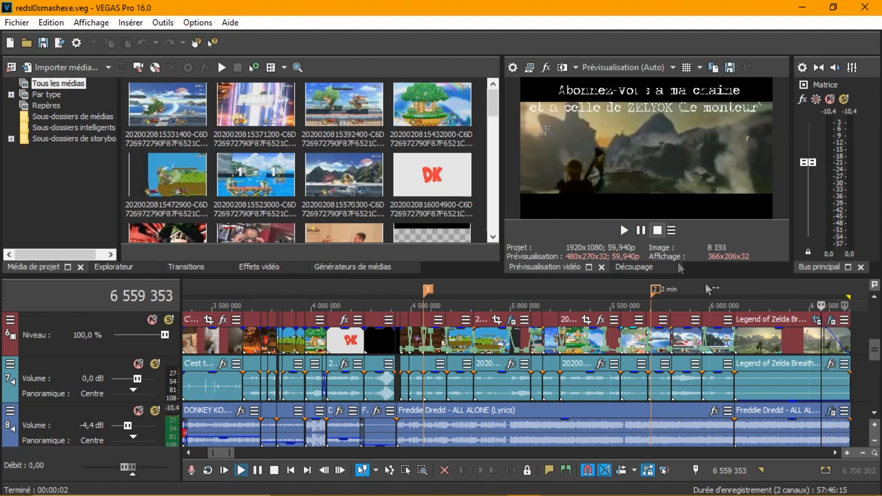
pyautogui.click(837, 413)
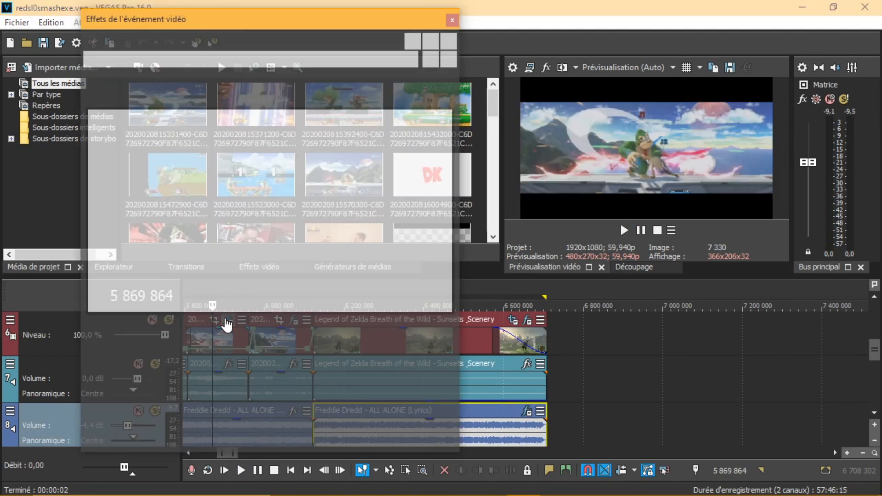